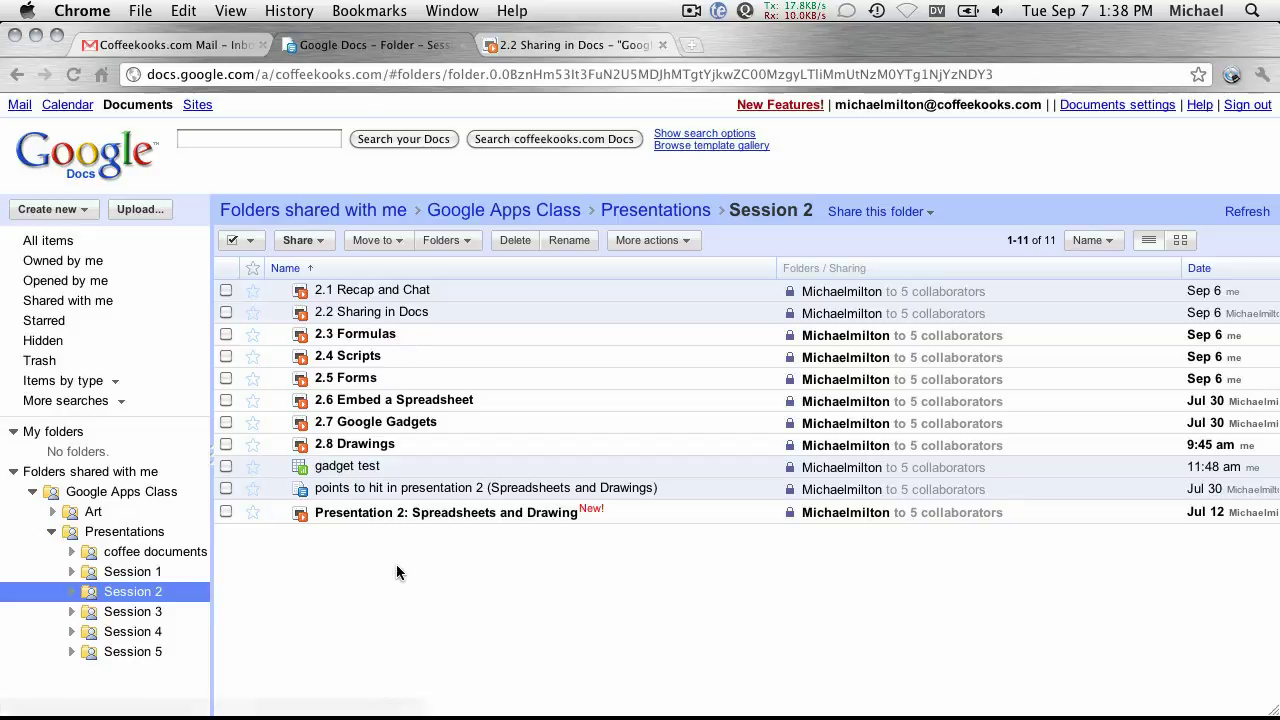
From All items, create a blank spreadsheet and name it 'My funky spreadsheet'.
{"action": "left_click", "coordinate": [52, 242]}
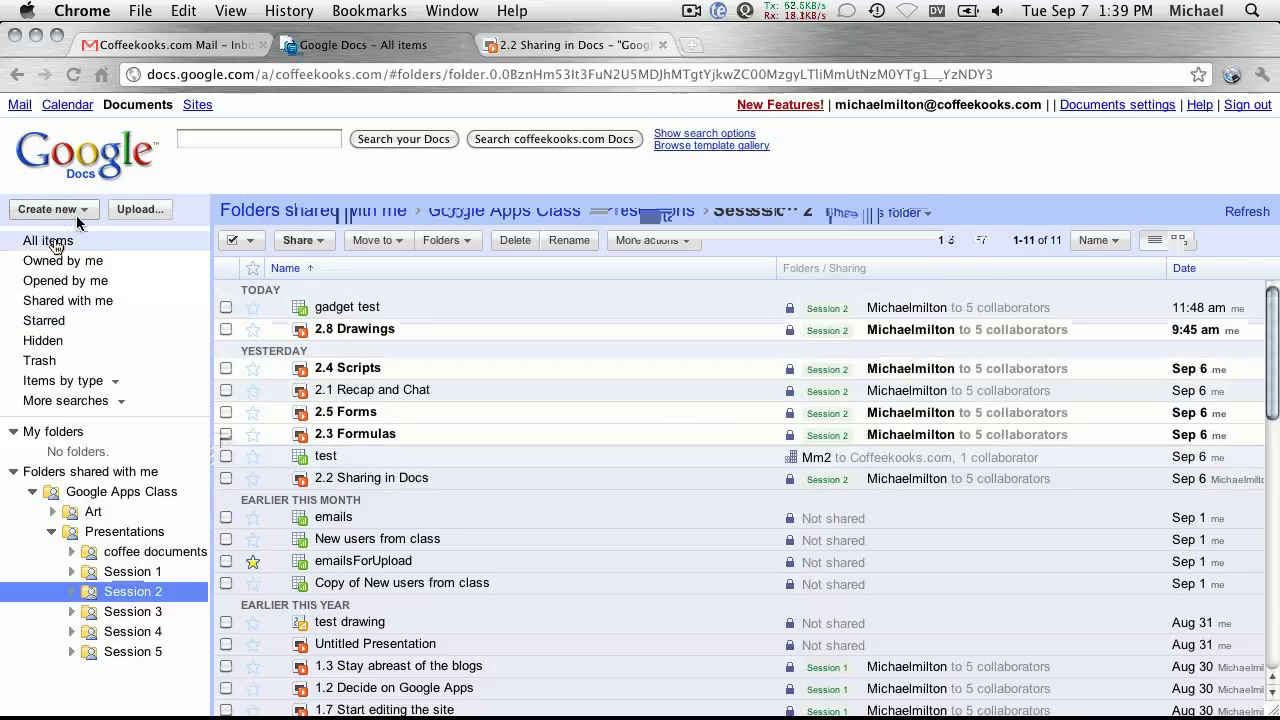
{"action": "left_click", "coordinate": [62, 212]}
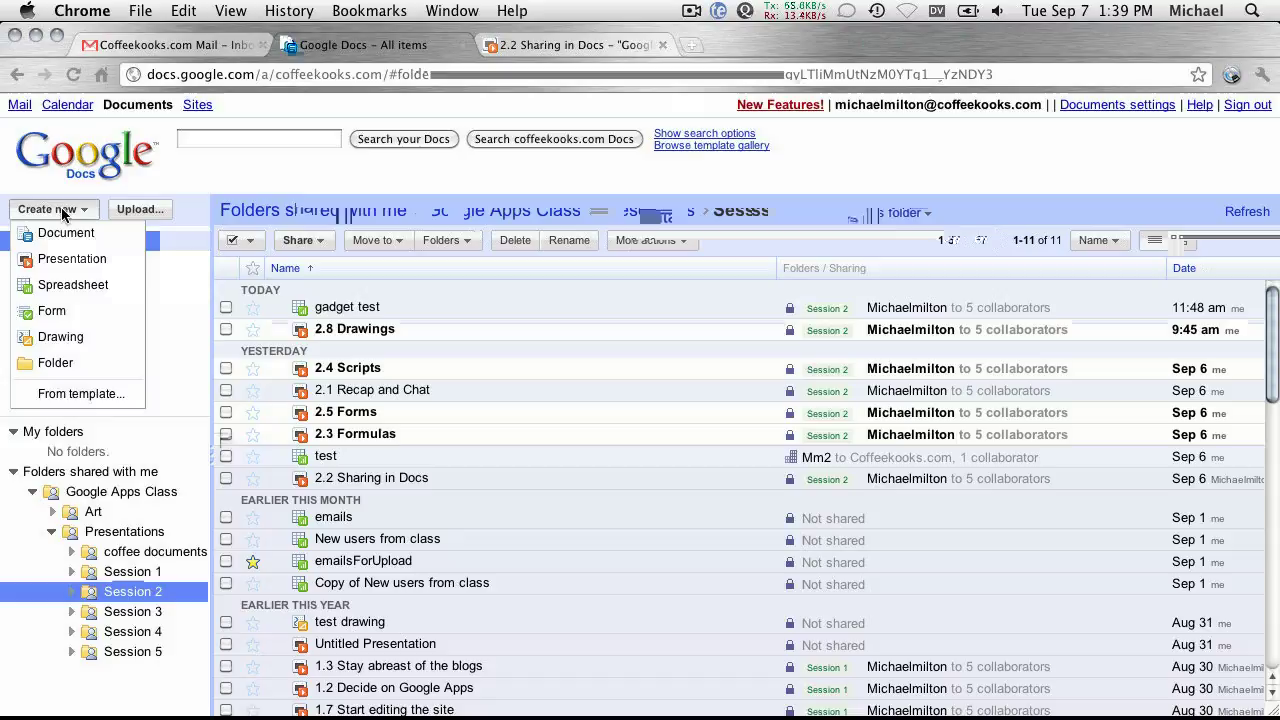
{"action": "left_click", "coordinate": [95, 285]}
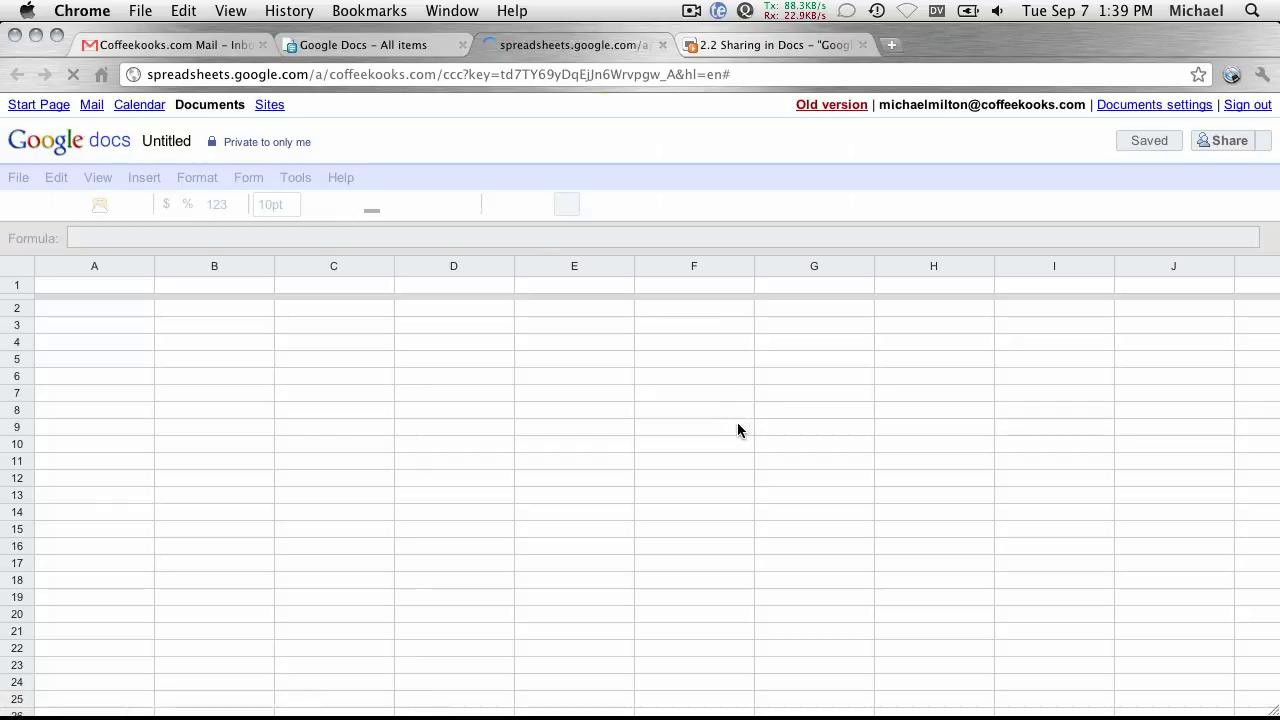
{"action": "left_click", "coordinate": [240, 146]}
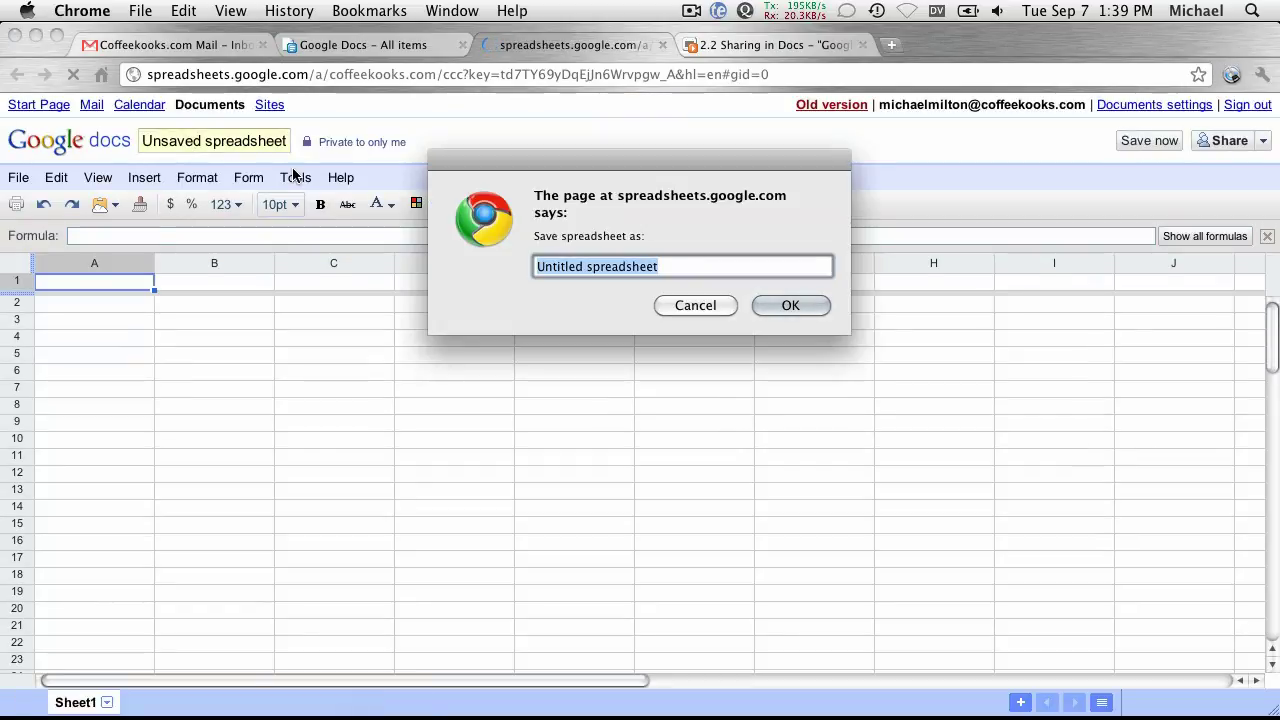
{"action": "type", "text": "My funk"}
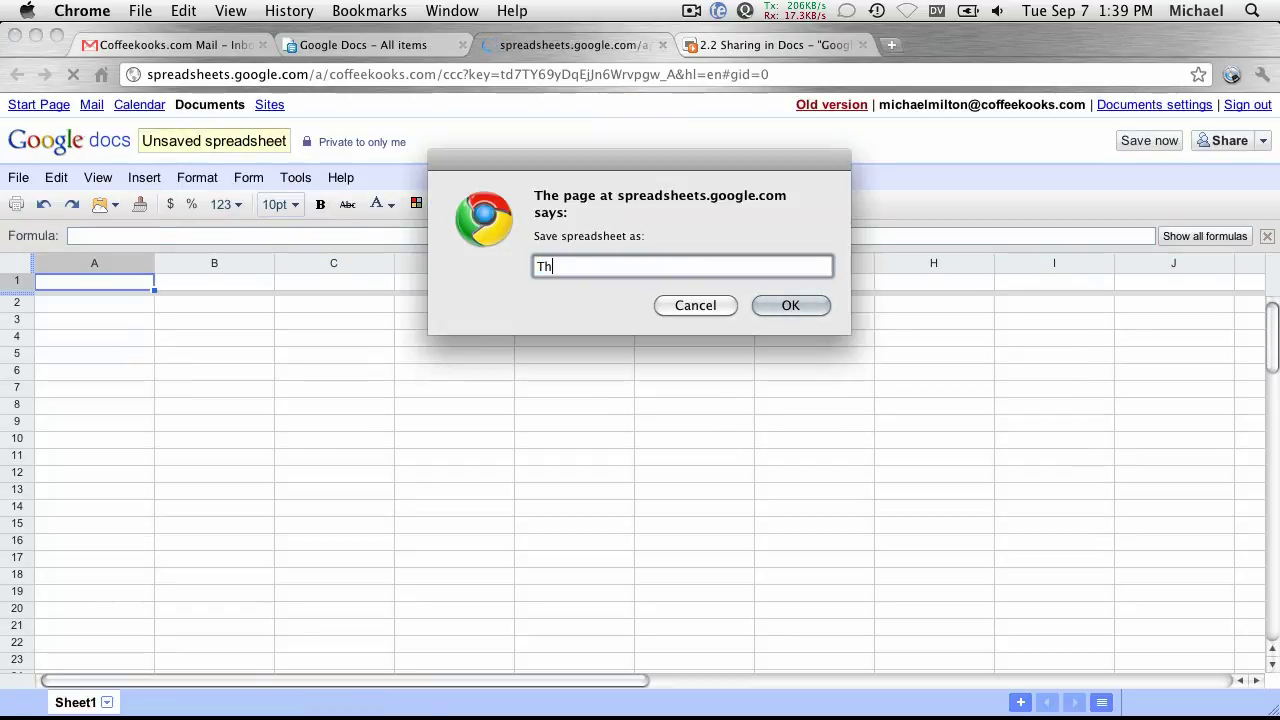
{"action": "type", "text": "y spreadsheets"}
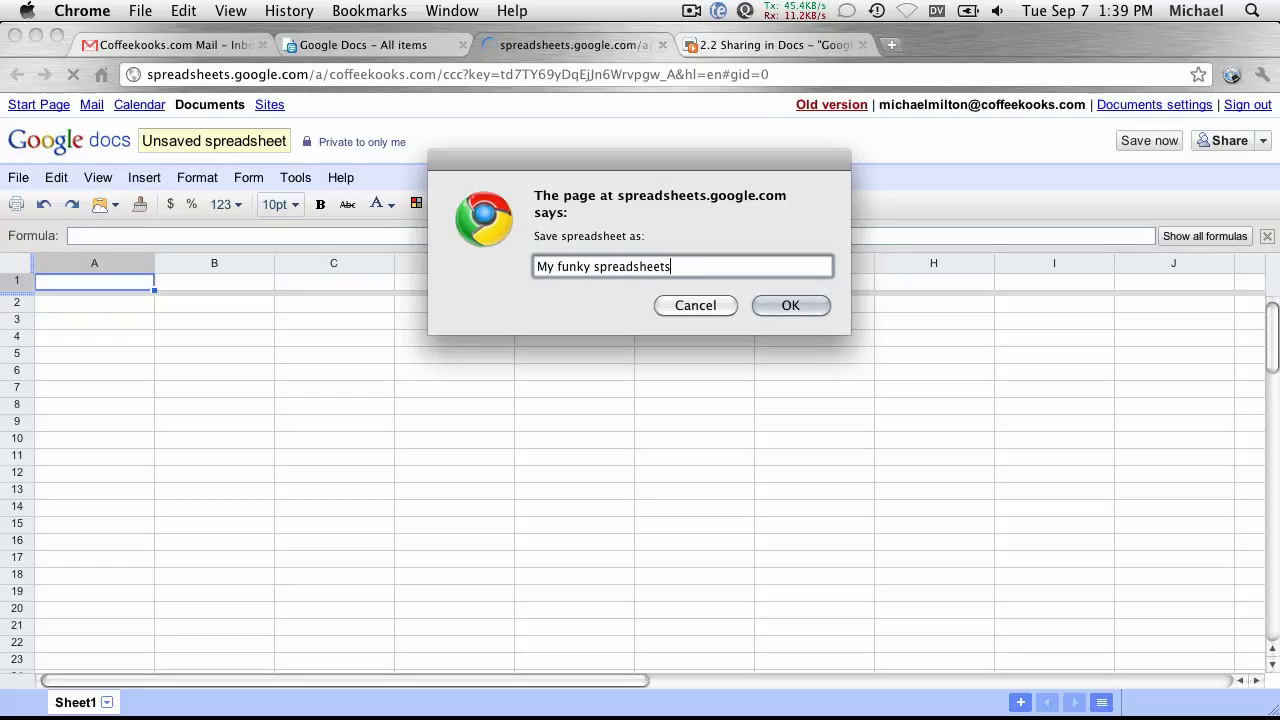
{"action": "key", "text": "BackSpace"}
{"action": "key", "text": "Return"}
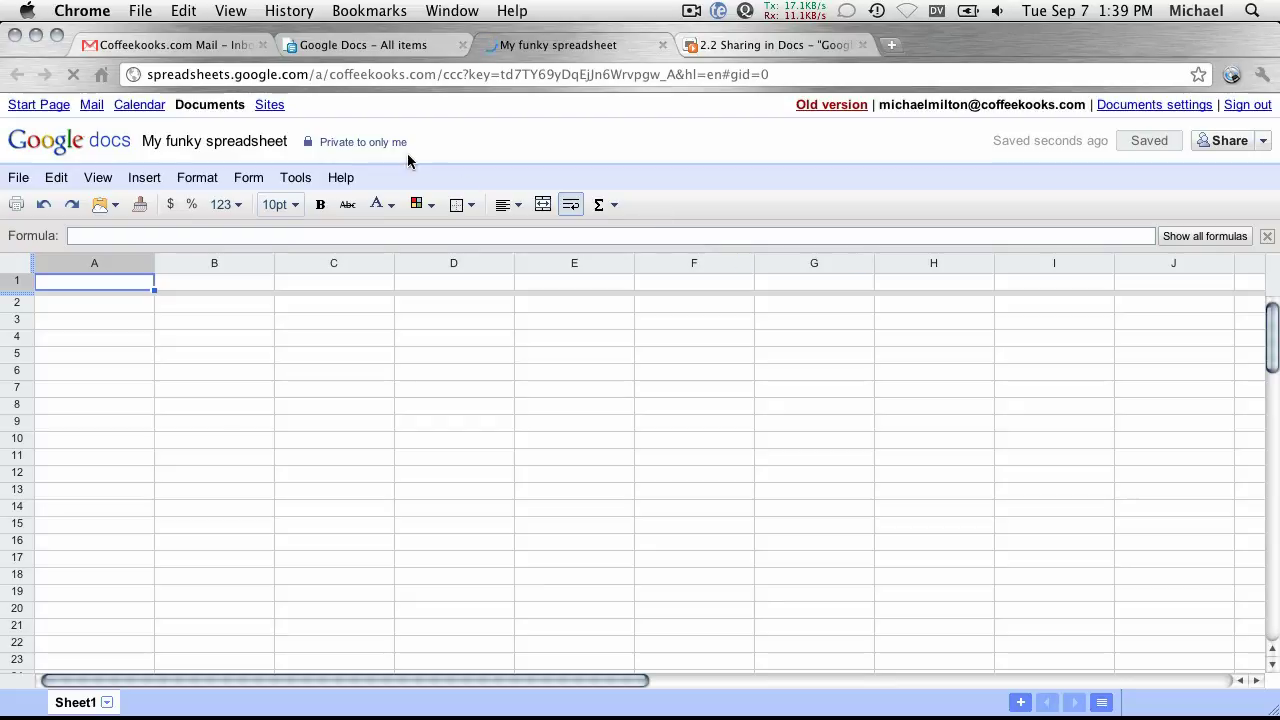
Open Sharing settings for My funky spreadsheet and view its visibility options, inviting no one.
{"action": "mouse_move", "coordinate": [369, 163]}
{"action": "left_click", "coordinate": [349, 146]}
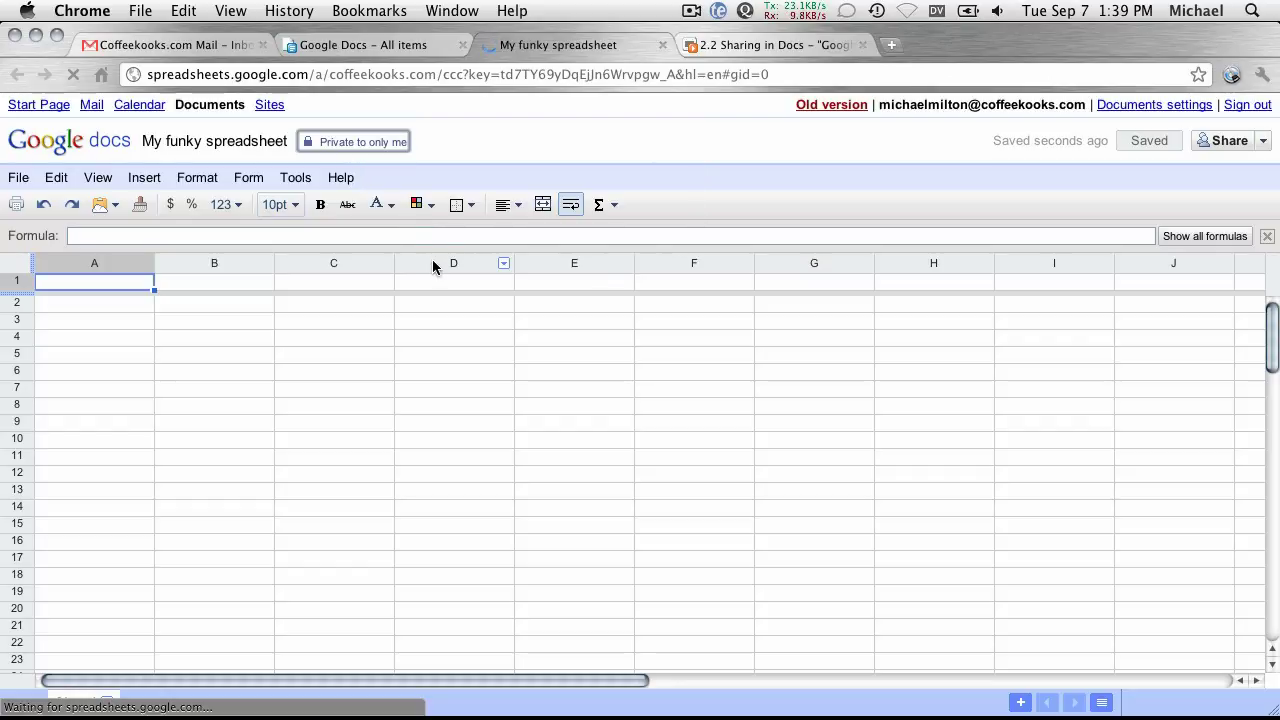
{"action": "left_click", "coordinate": [1264, 145]}
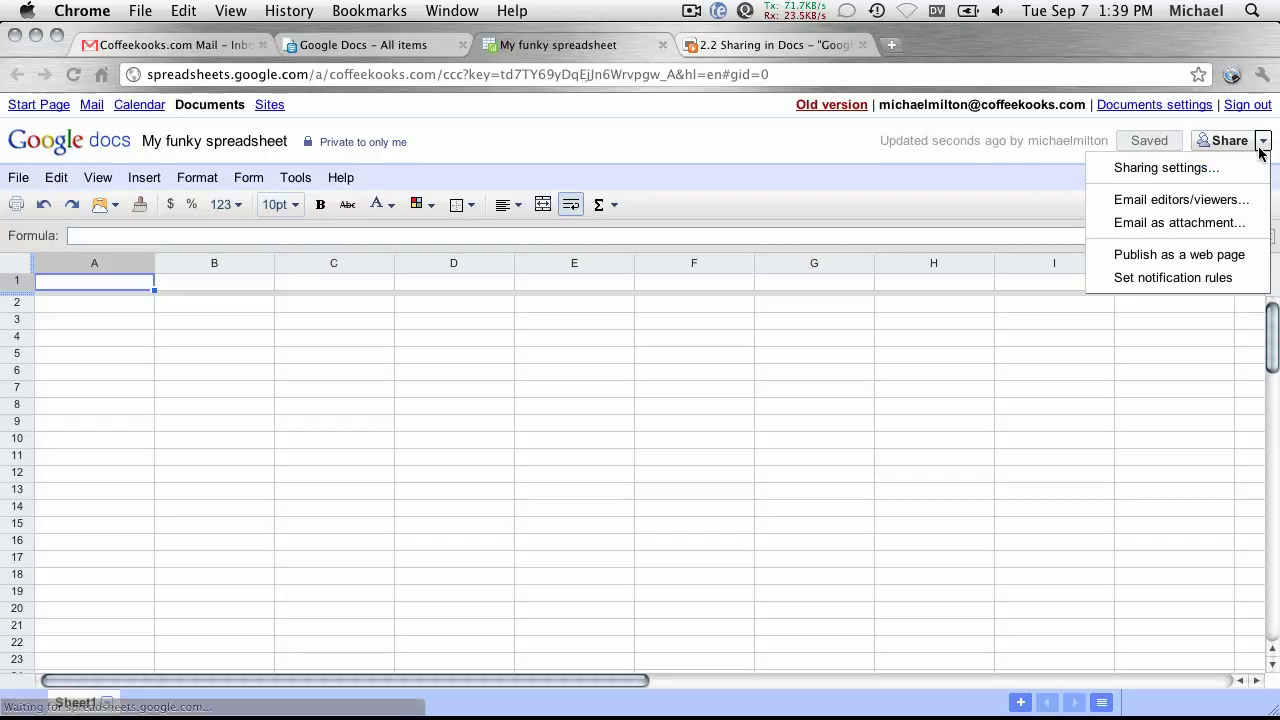
{"action": "left_click", "coordinate": [1178, 170]}
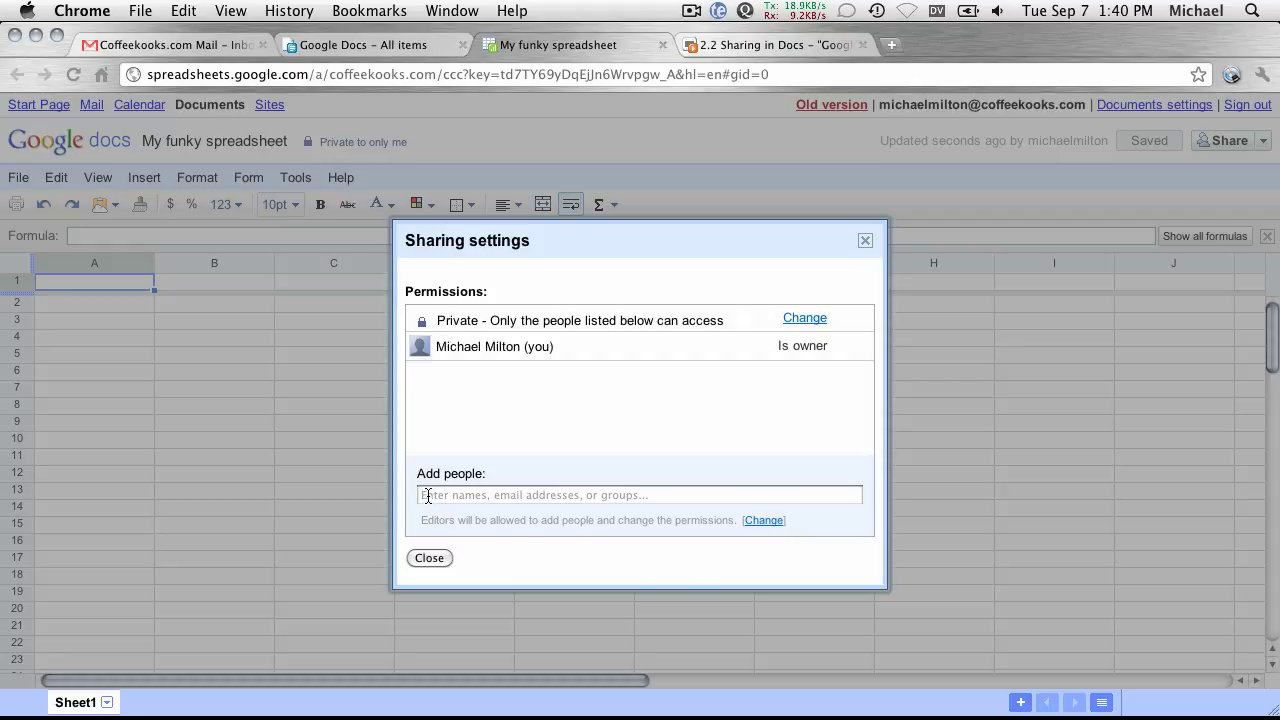
{"action": "left_click", "coordinate": [427, 495]}
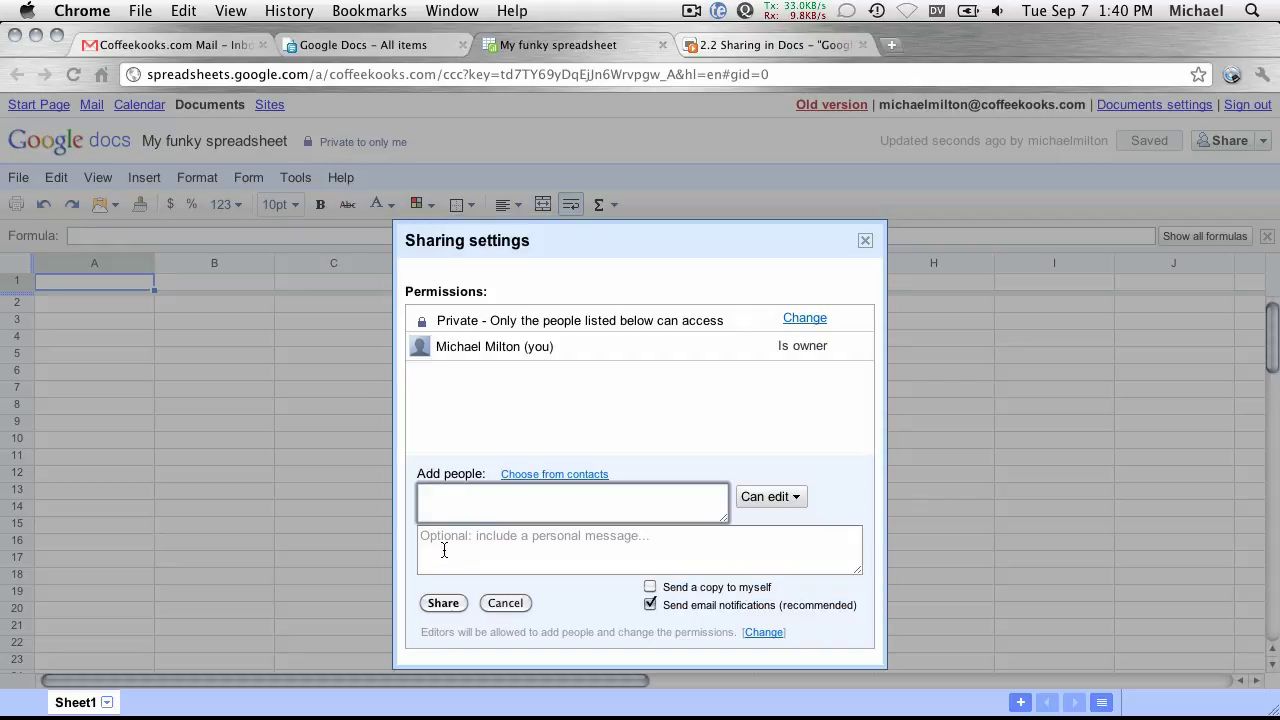
{"action": "left_click", "coordinate": [623, 386]}
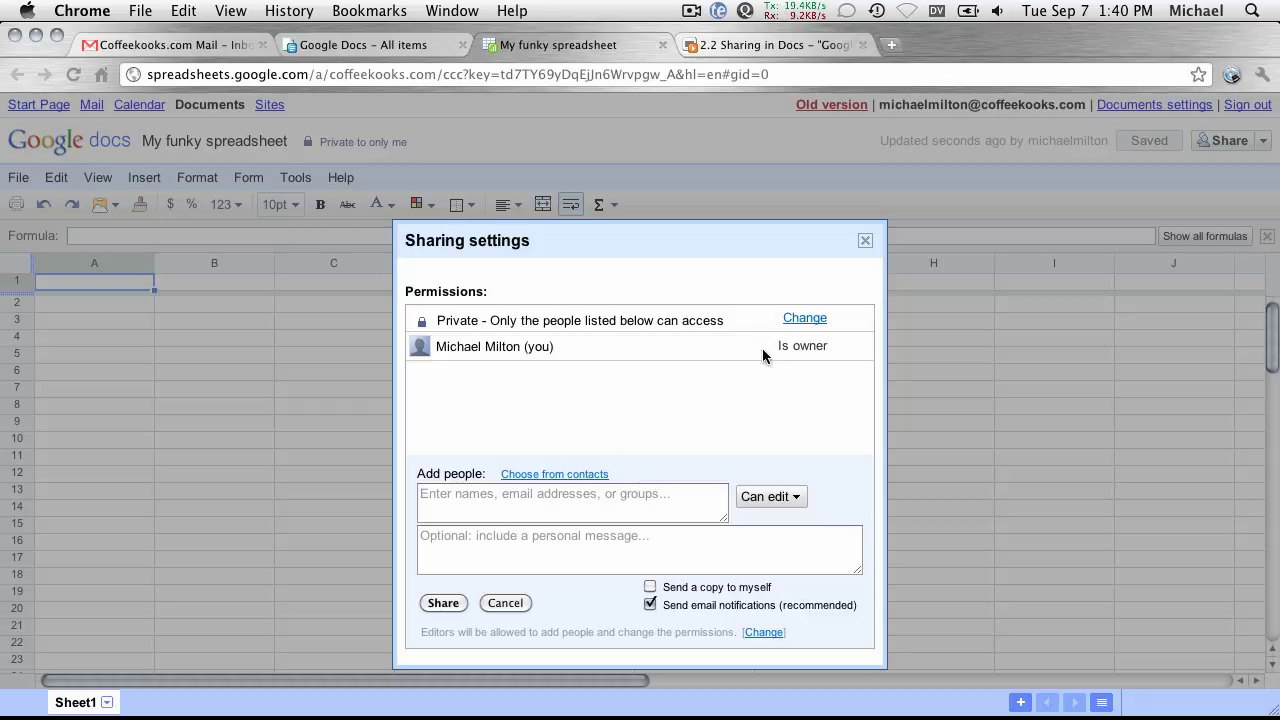
{"action": "left_click", "coordinate": [797, 320]}
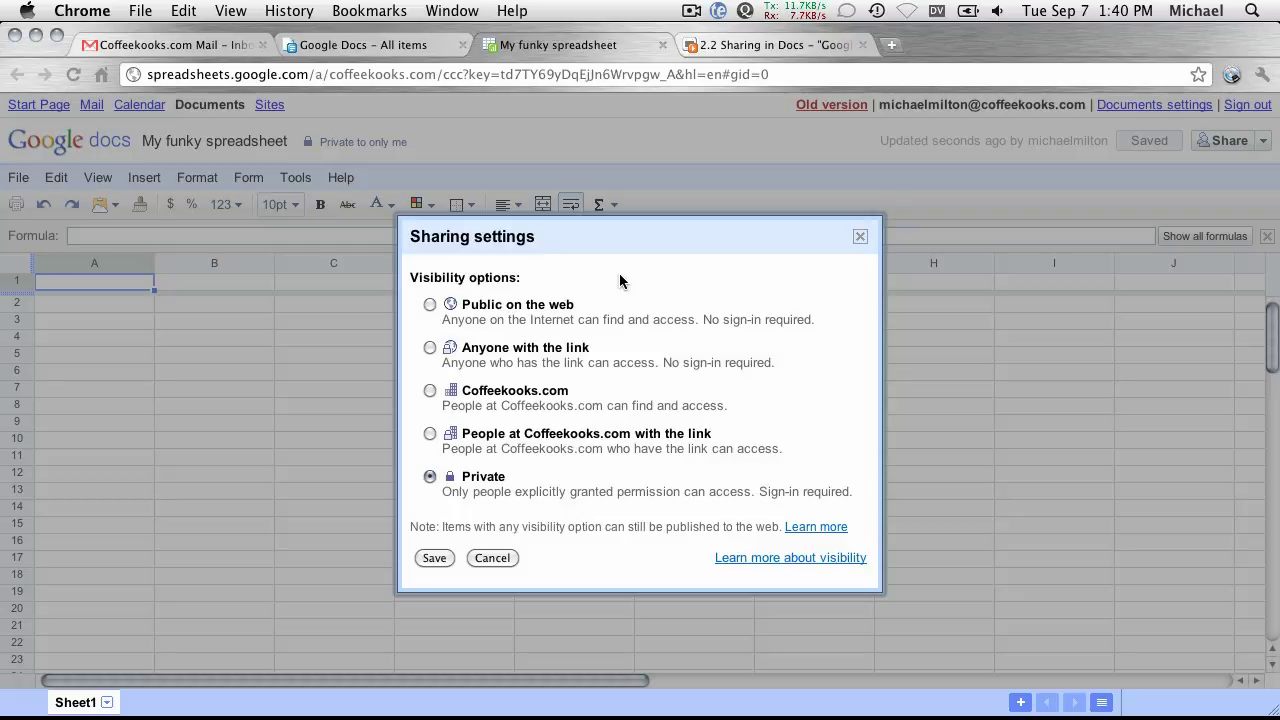
Make the spreadsheet visible to Coffeekooks.com, let anyone there edit, and save.
{"action": "left_click", "coordinate": [430, 391]}
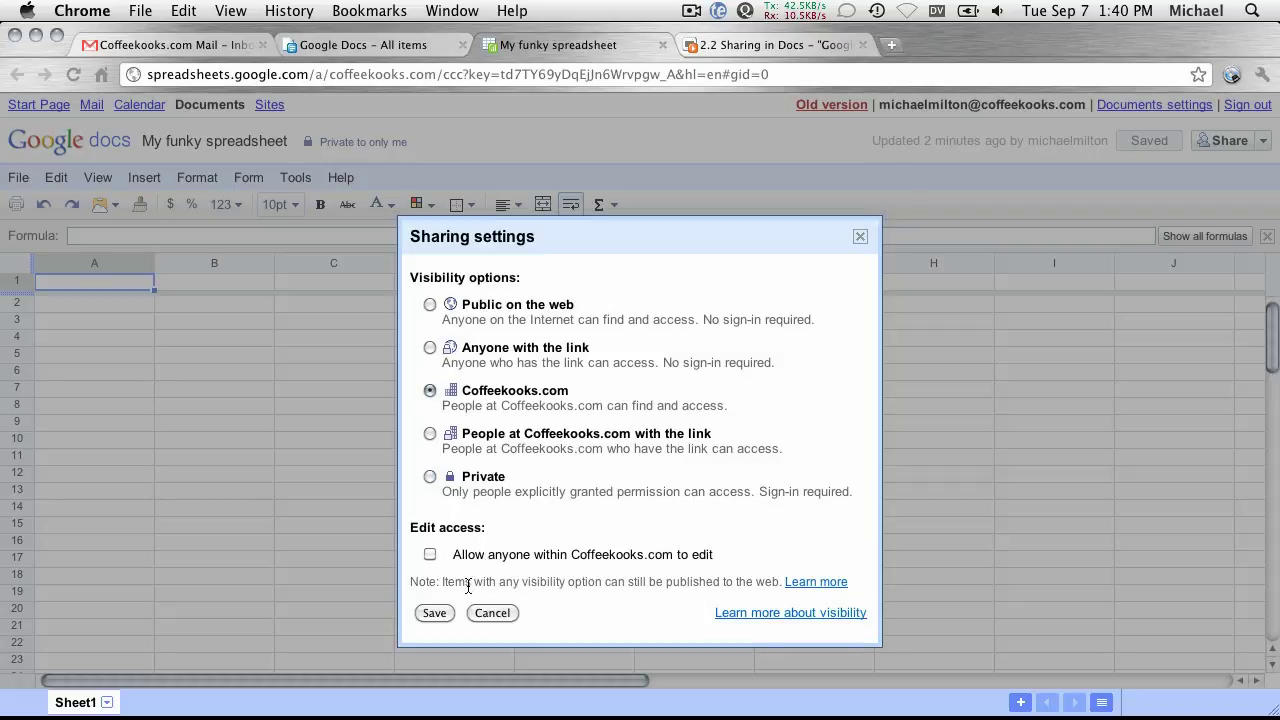
{"action": "left_click", "coordinate": [430, 556]}
{"action": "left_click", "coordinate": [434, 613]}
{"action": "mouse_move", "coordinate": [432, 638]}
{"action": "left_click", "coordinate": [432, 612]}
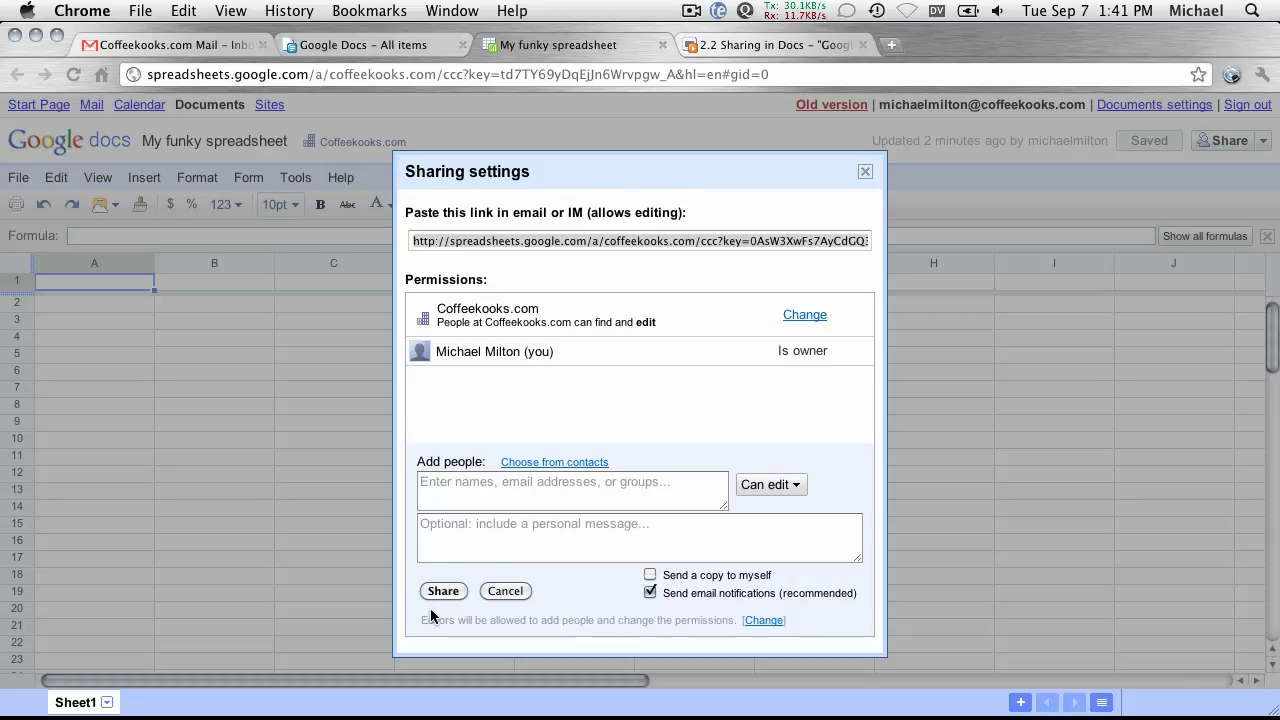
Select the spreadsheet's full sharing link URL.
{"action": "left_click", "coordinate": [491, 242]}
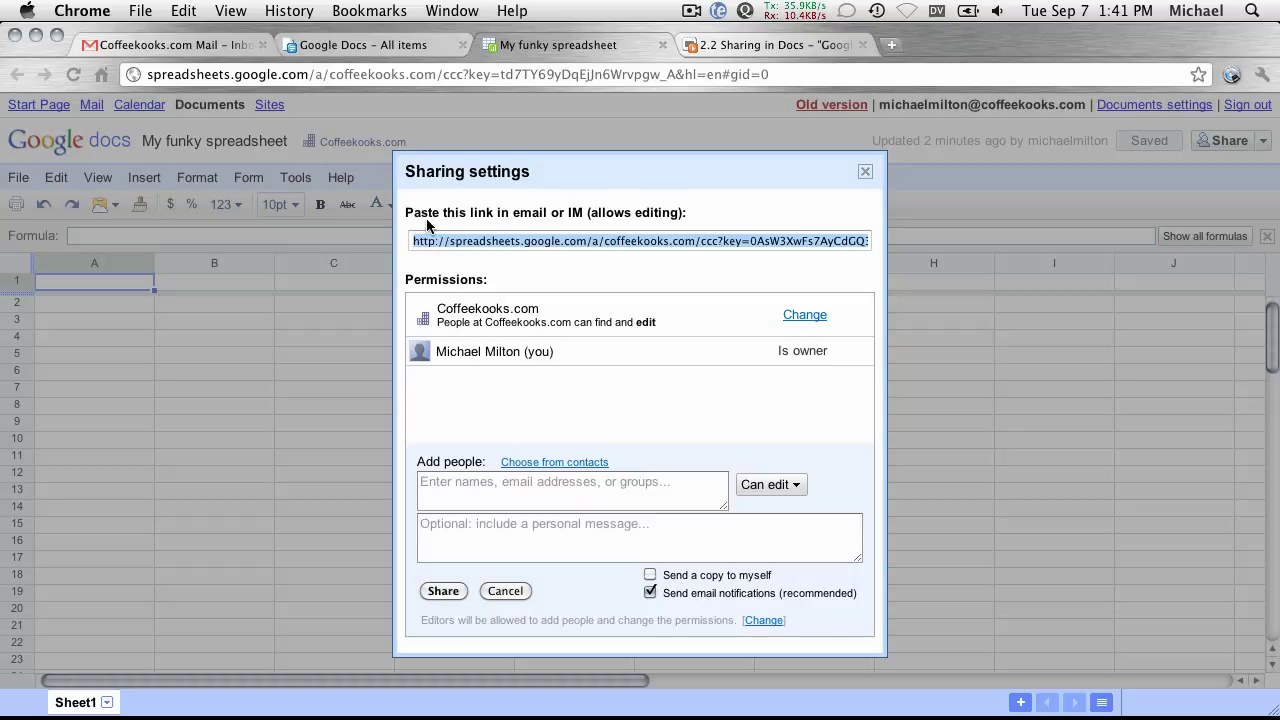
{"action": "left_click", "coordinate": [560, 302]}
{"action": "left_click", "coordinate": [503, 241]}
Abandon an empty invitation with email notifications off and close the sharing settings.
{"action": "left_click", "coordinate": [427, 485]}
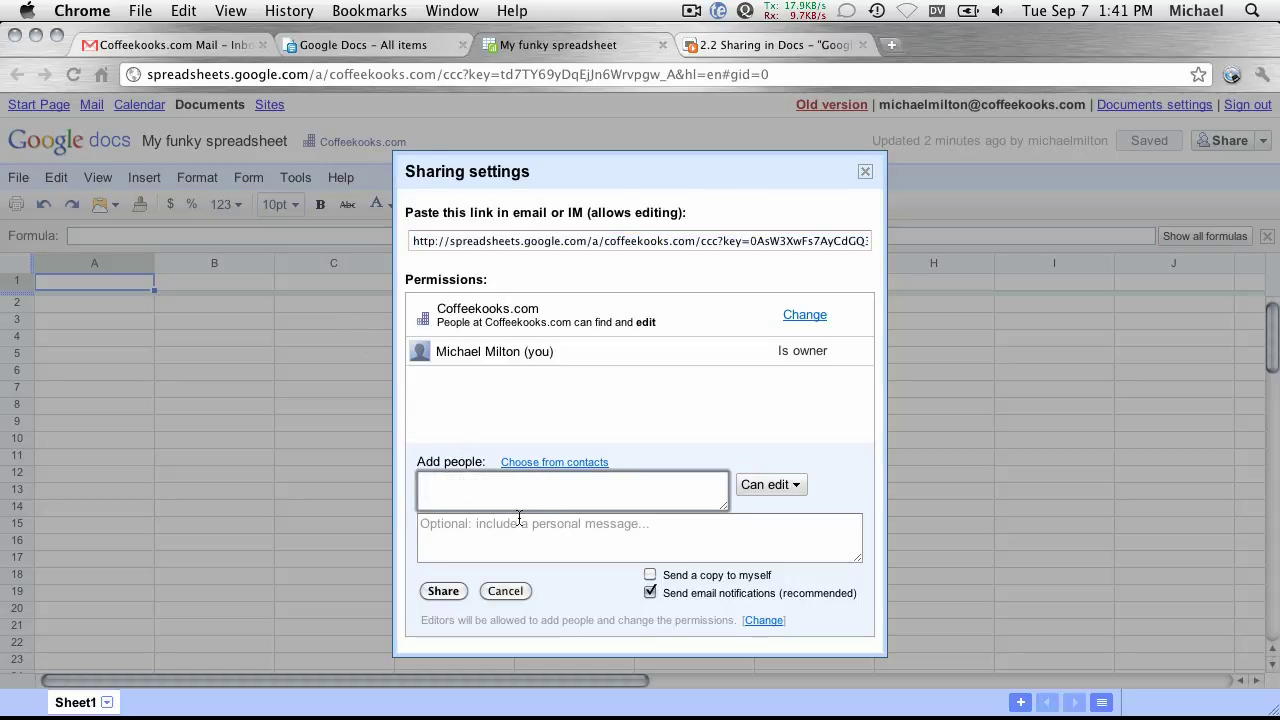
{"action": "left_click", "coordinate": [650, 593]}
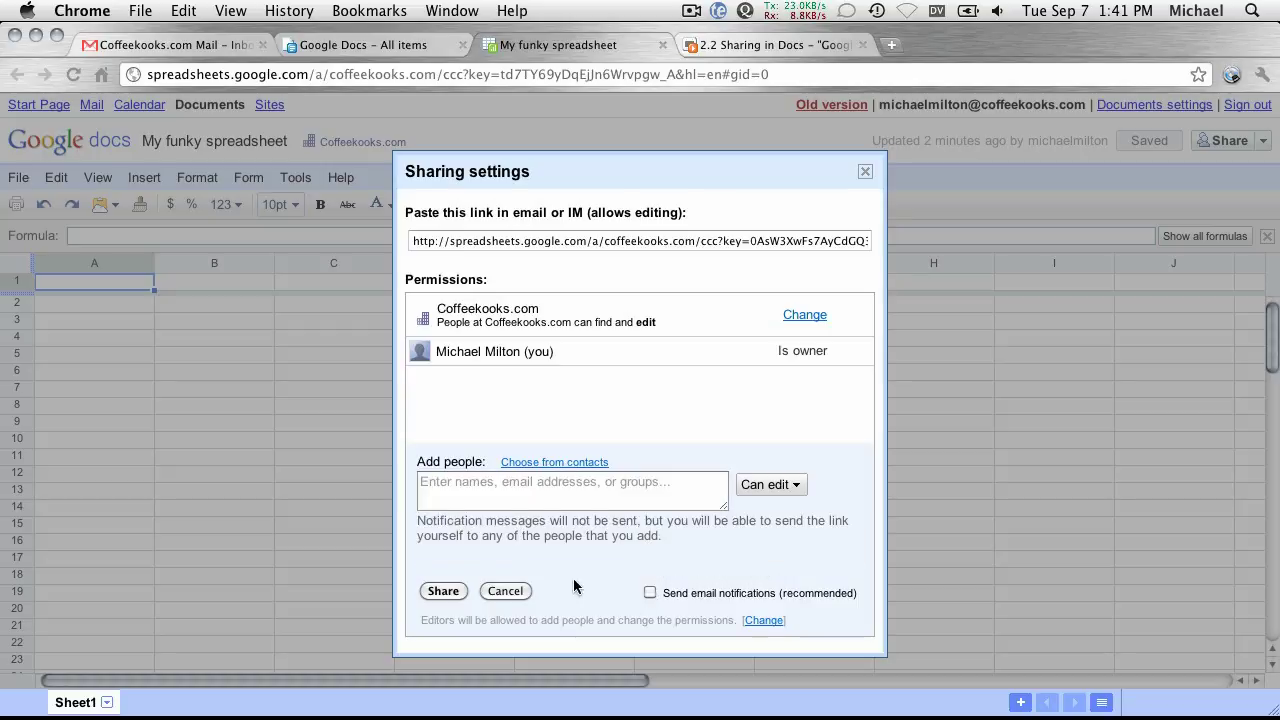
{"action": "left_click", "coordinate": [442, 594]}
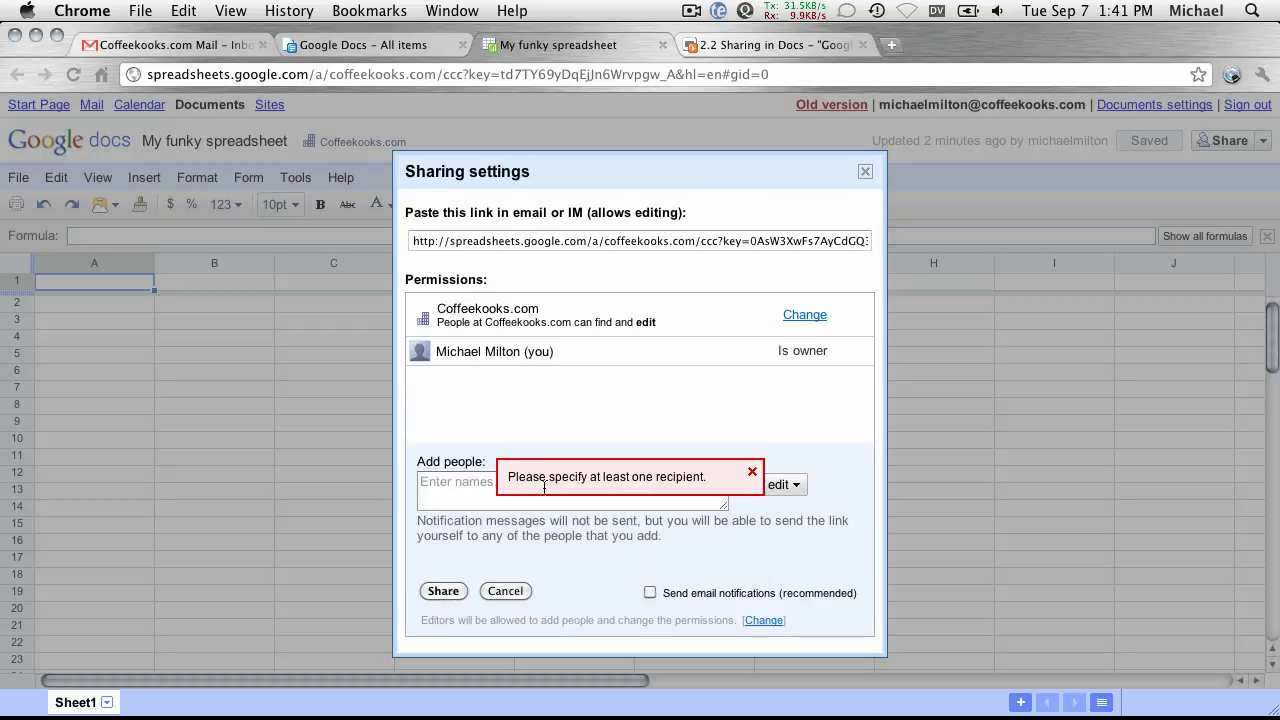
{"action": "left_click", "coordinate": [752, 472]}
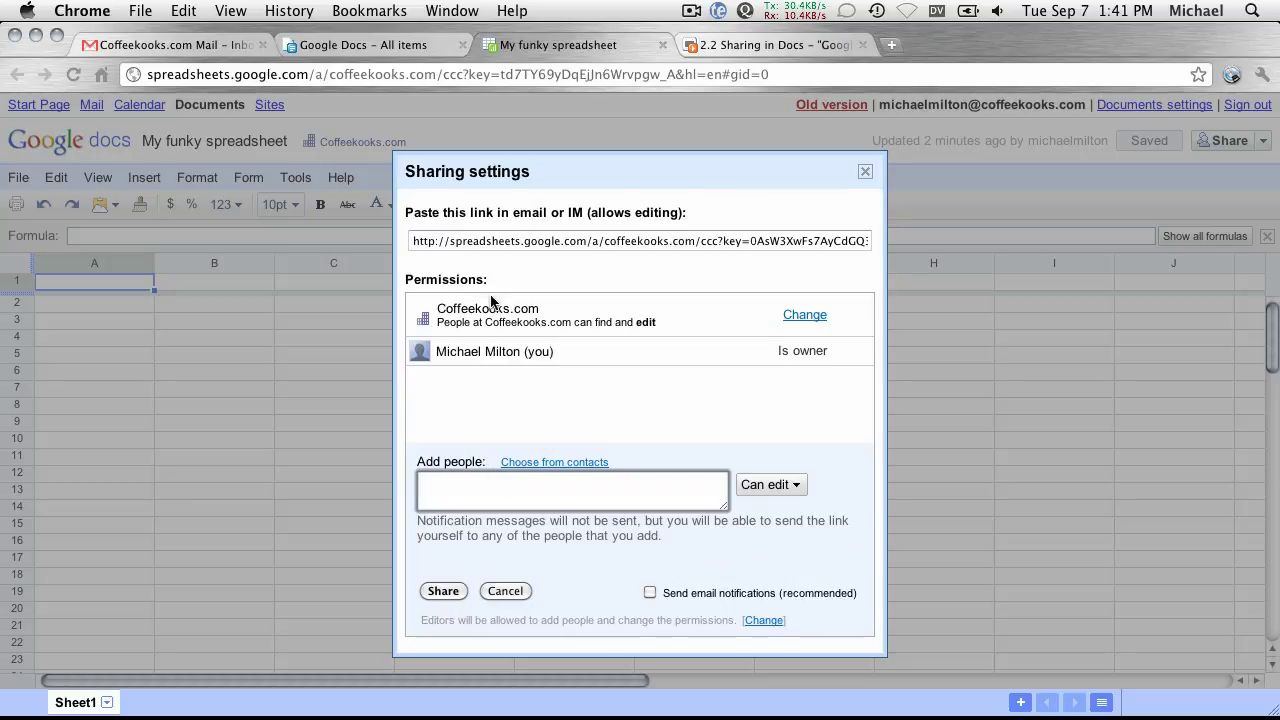
{"action": "left_click", "coordinate": [502, 591]}
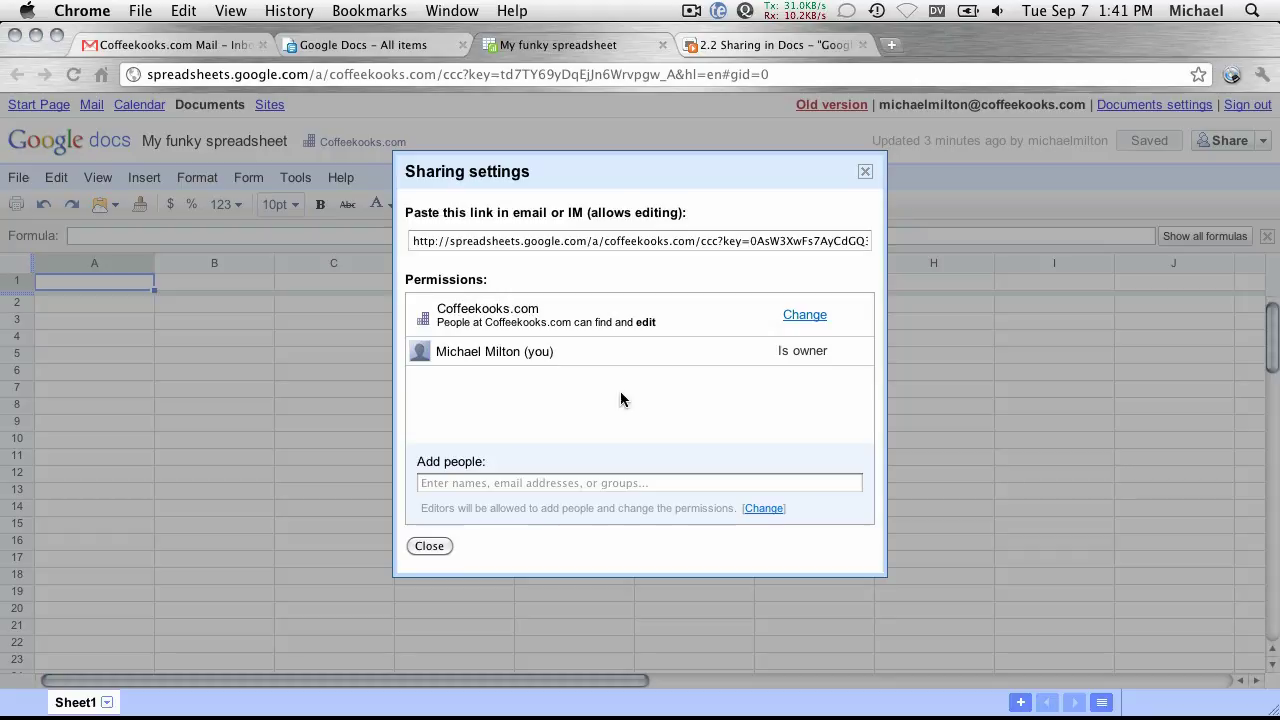
{"action": "left_click", "coordinate": [423, 547]}
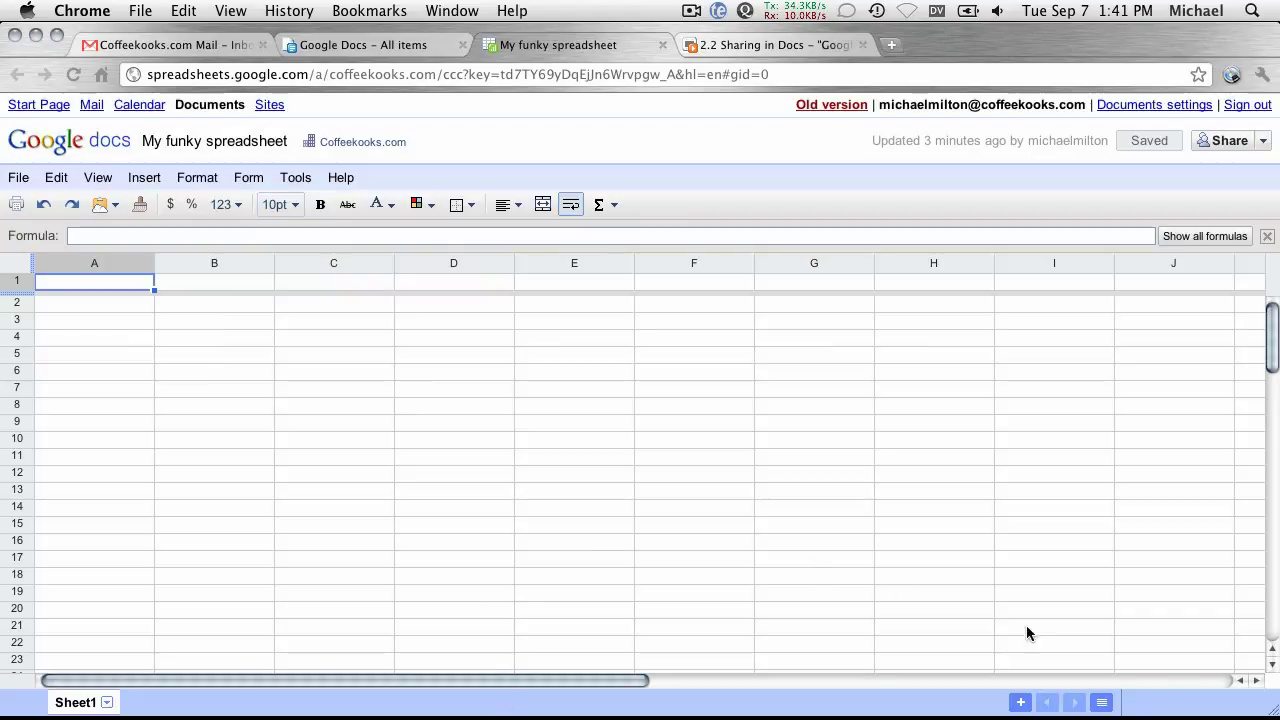
Type 'here's some dummy date' into cell A1.
{"action": "left_click_drag", "start_coordinate": [1272, 712], "coordinate": [600, 712]}
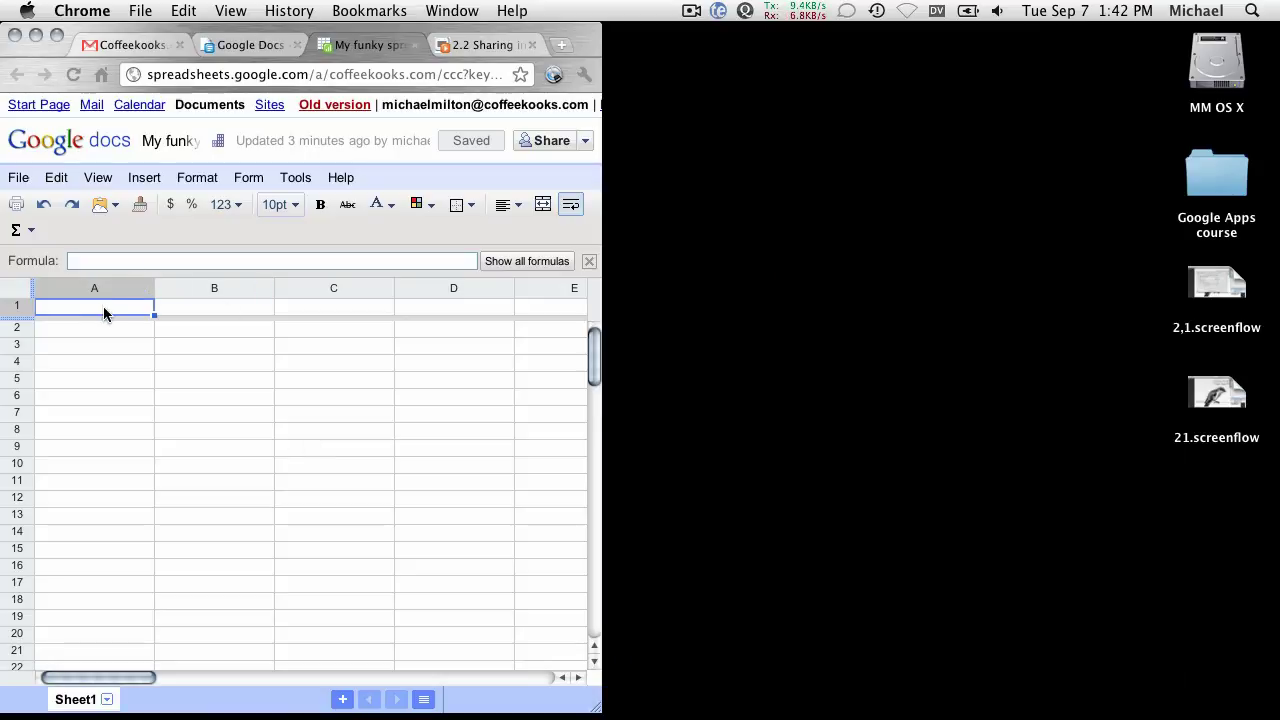
{"action": "type", "text": "t"}
{"action": "key", "text": "BackSpace"}
{"action": "type", "text": "here's some do"}
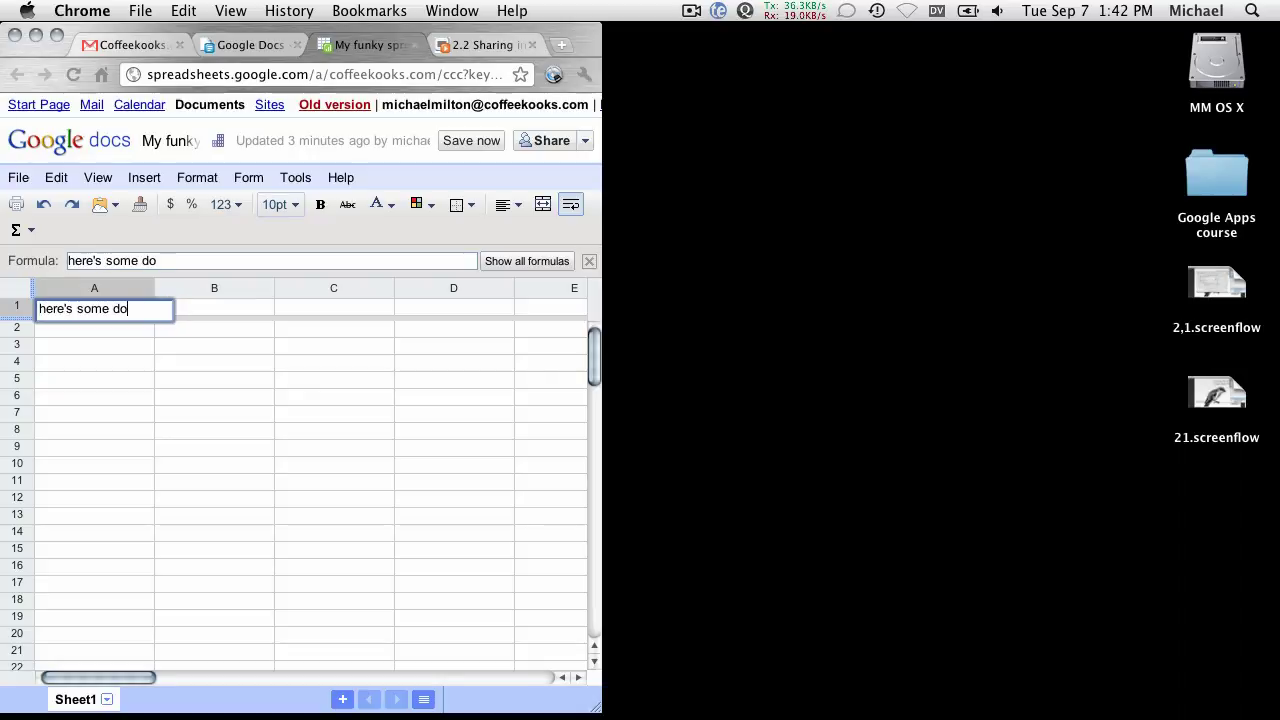
{"action": "key", "text": "BackSpace"}
{"action": "type", "text": "umm"}
{"action": "type", "text": "y da te"}
{"action": "key", "text": "Return"}
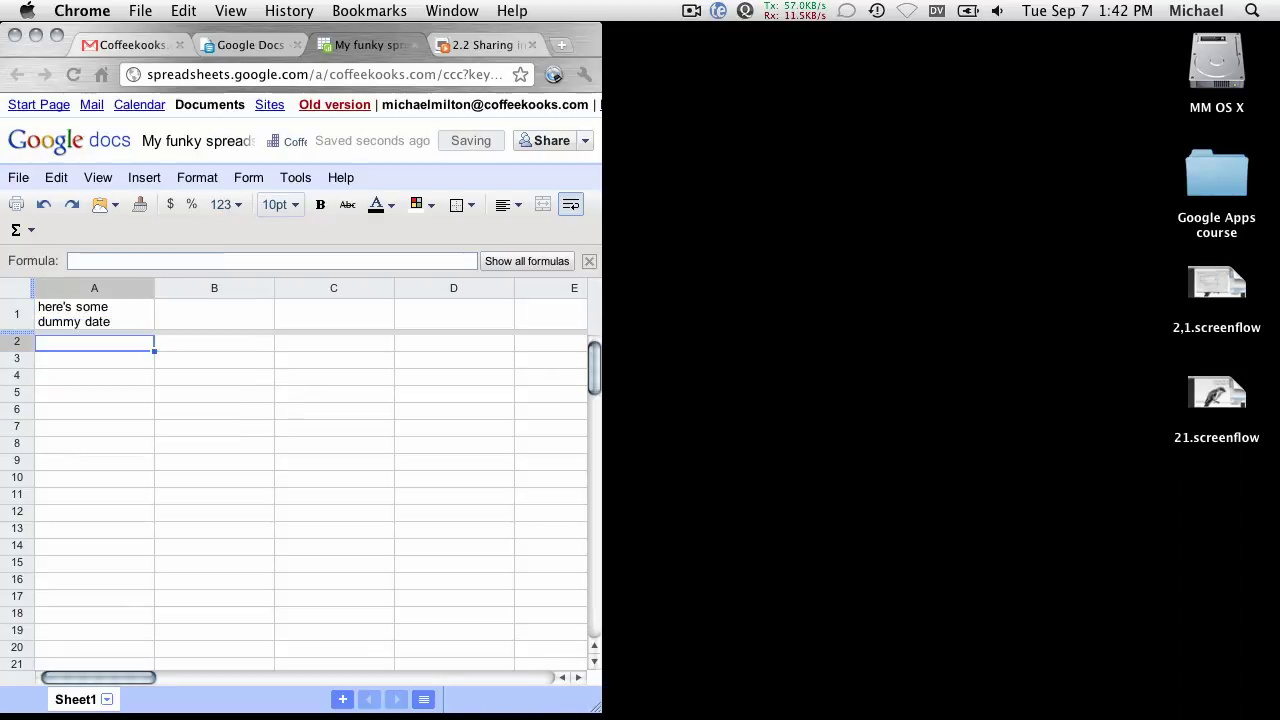
Correct cell A1 to read 'here's some dummy data' and save the spreadsheet.
{"action": "left_click", "coordinate": [94, 314]}
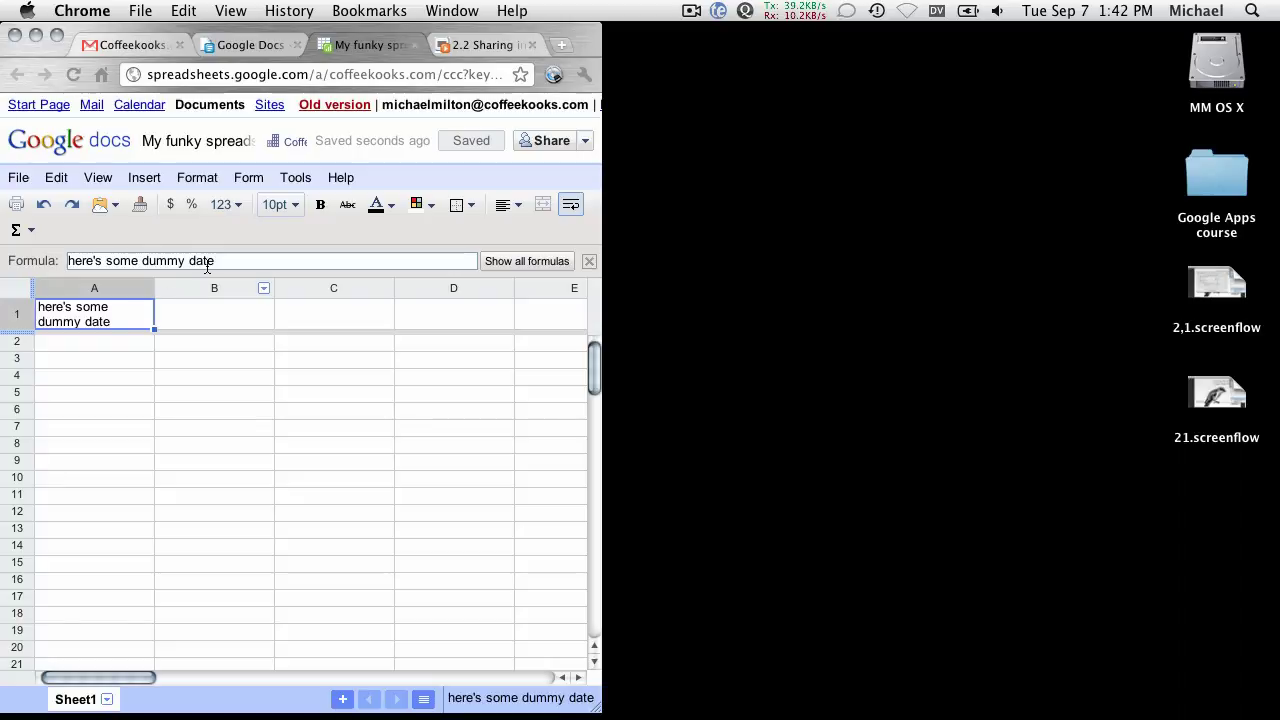
{"action": "left_click", "coordinate": [239, 258]}
{"action": "key", "text": "BackSpace"}
{"action": "type", "text": "a"}
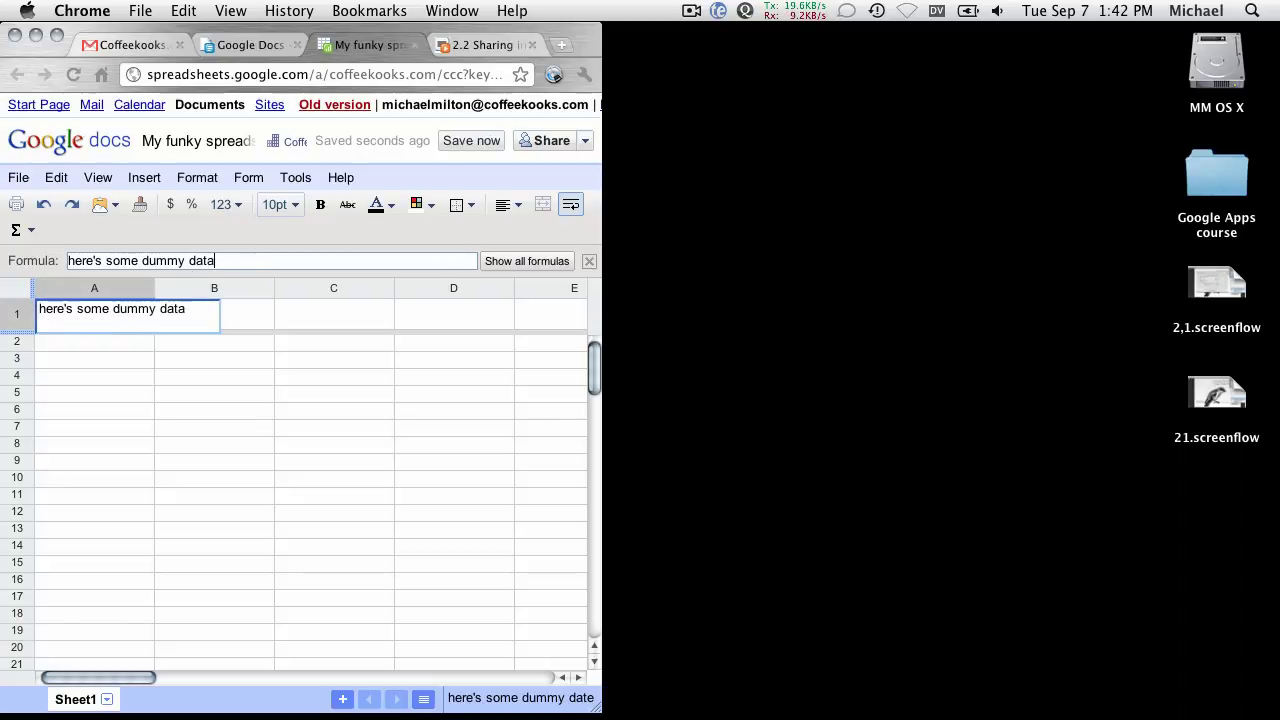
{"action": "key", "text": "Return"}
{"action": "left_click", "coordinate": [471, 140]}
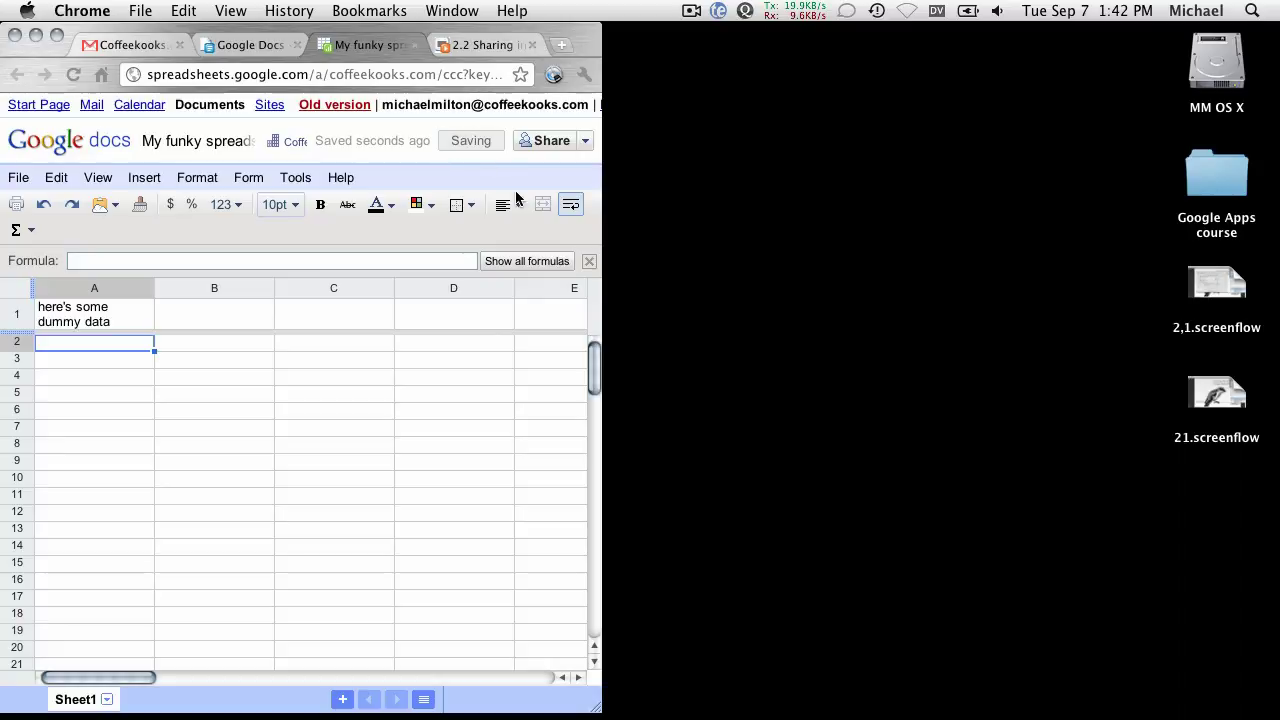
Bring the second account's document list forward and fit it to the right half.
{"action": "mouse_move", "coordinate": [659, 713]}
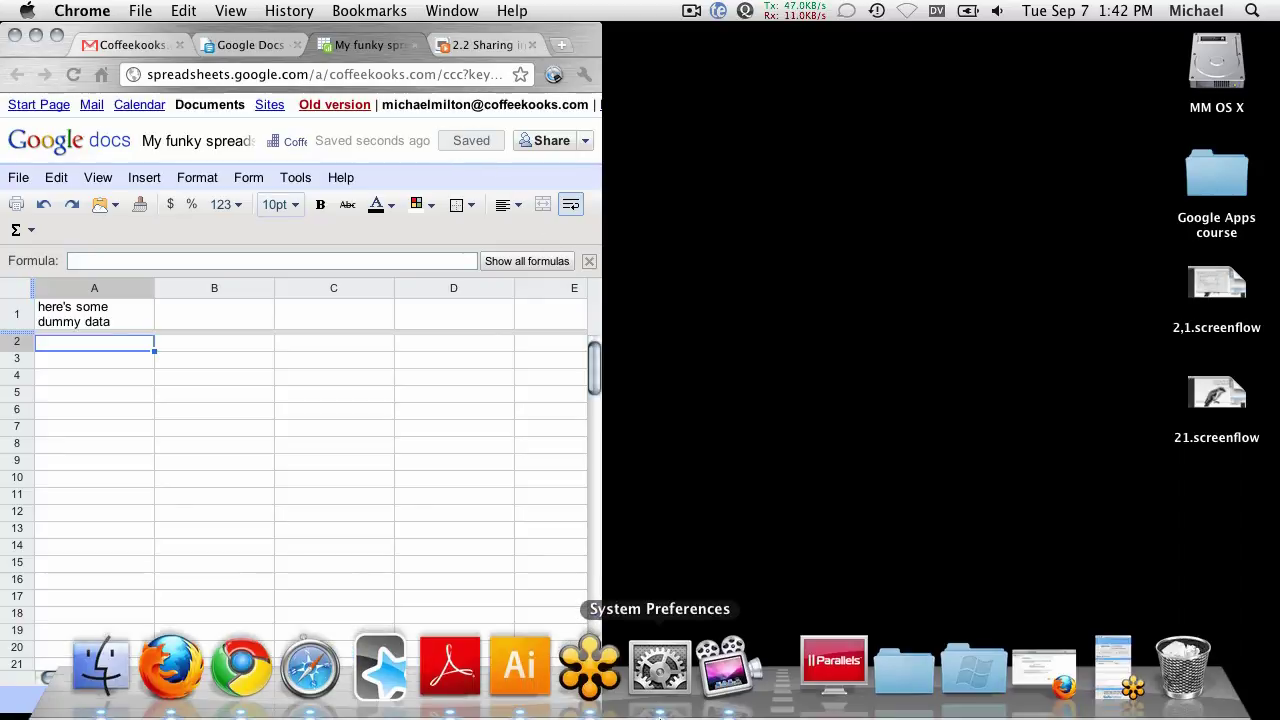
{"action": "left_click", "coordinate": [316, 705]}
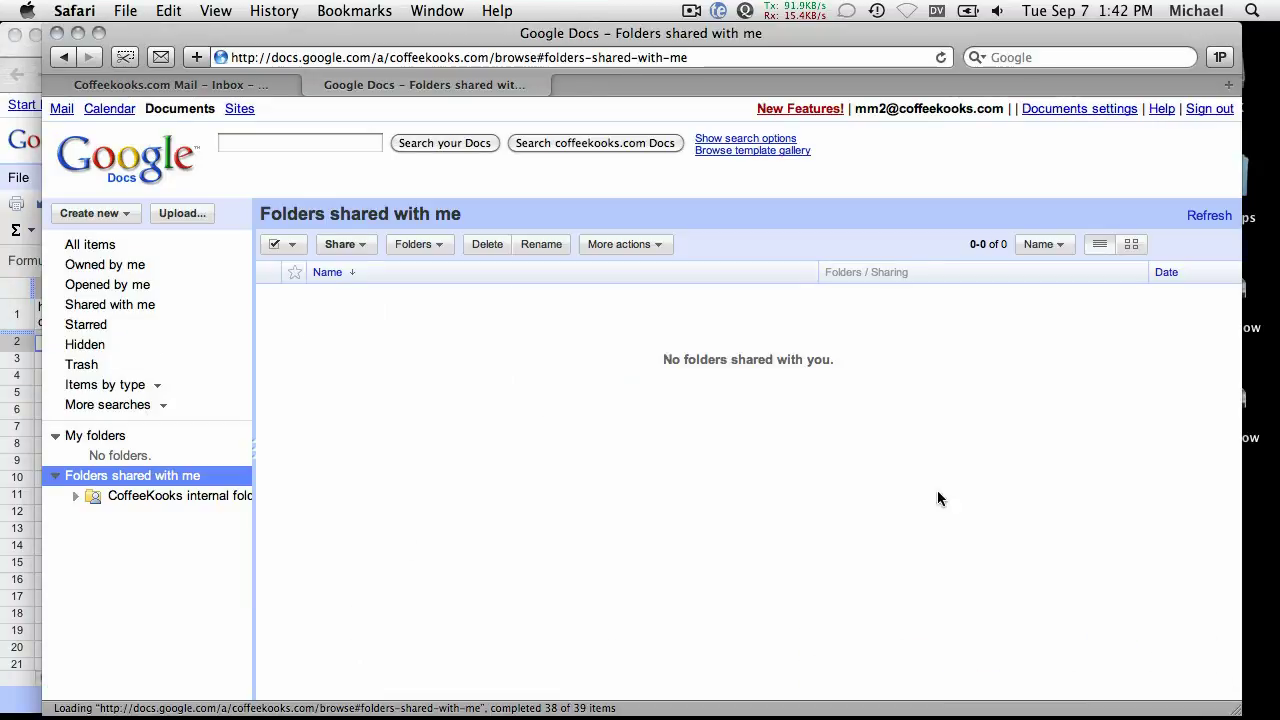
{"action": "left_click_drag", "start_coordinate": [1229, 708], "coordinate": [708, 710]}
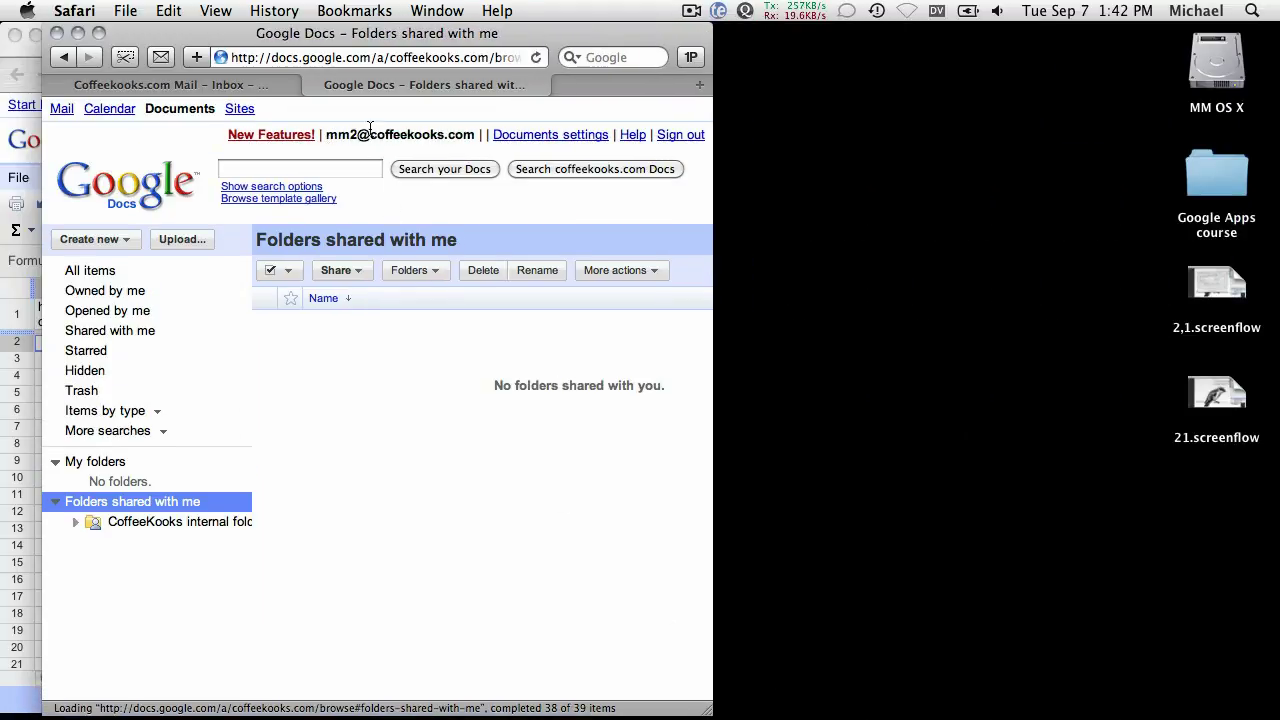
{"action": "left_click_drag", "start_coordinate": [216, 36], "coordinate": [778, 37]}
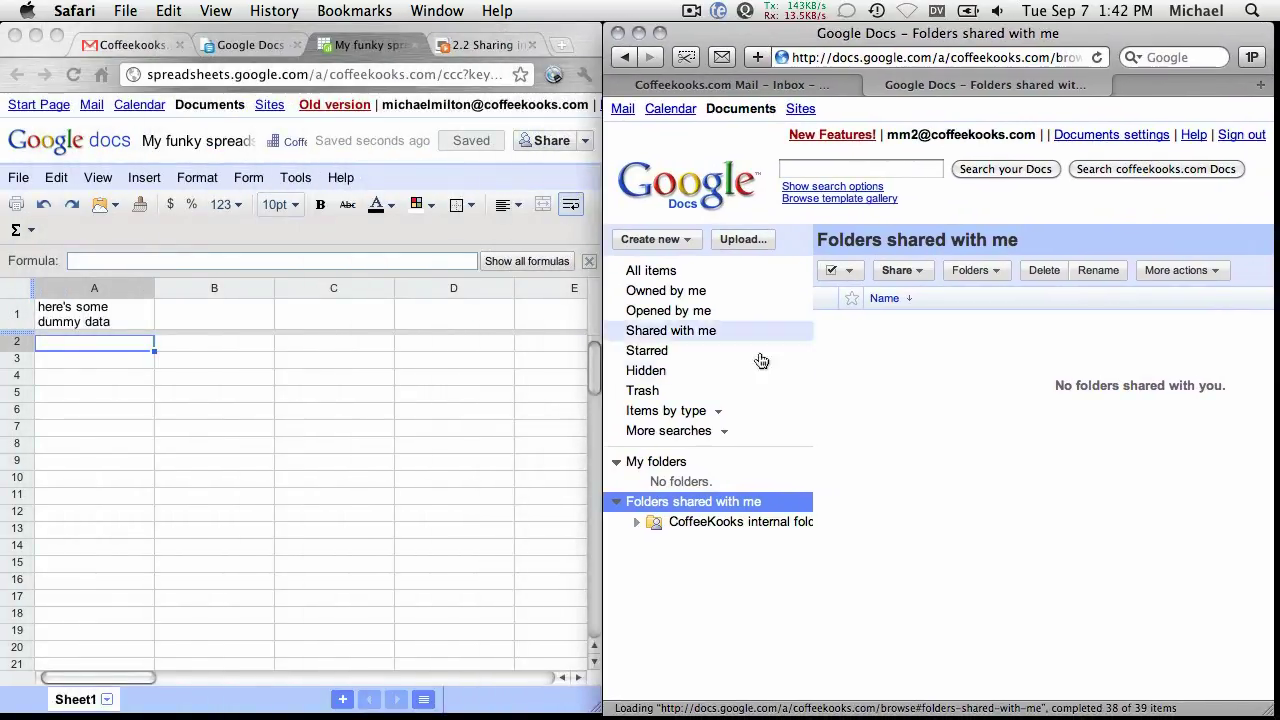
Move the 'test' item to the trash for everyone, then zoom the page out.
{"action": "left_click", "coordinate": [648, 273]}
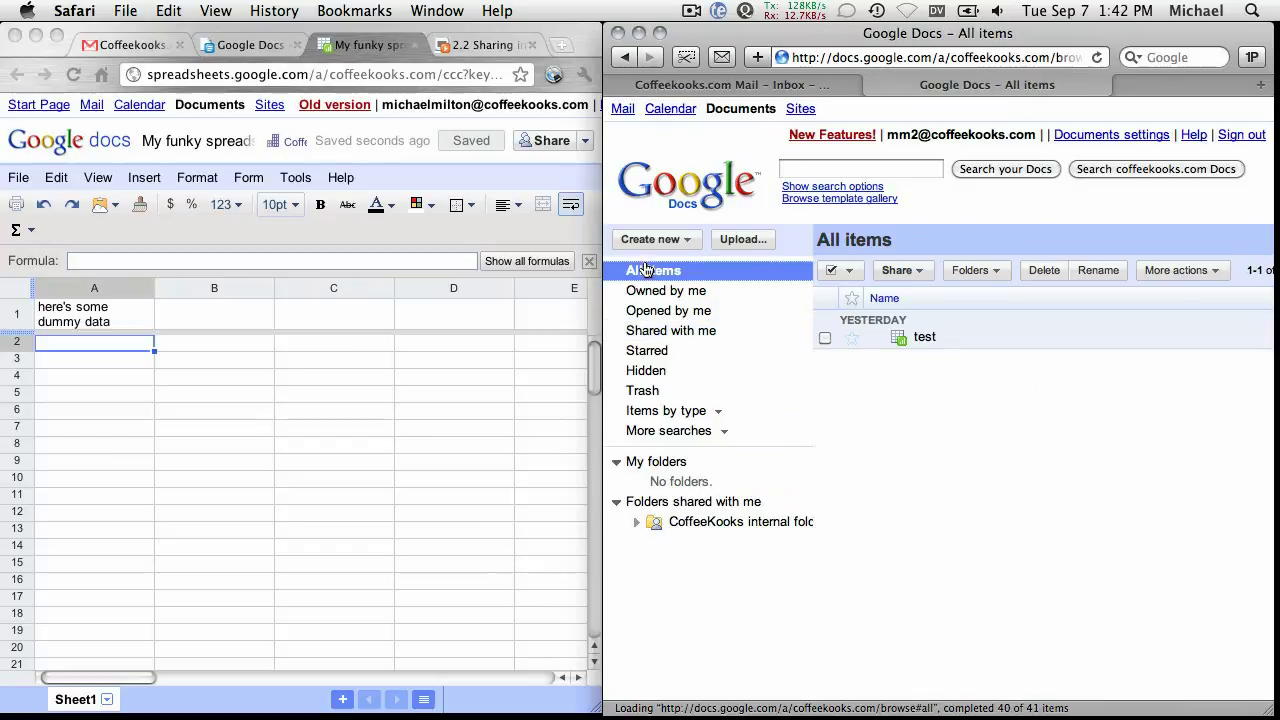
{"action": "left_click", "coordinate": [825, 340]}
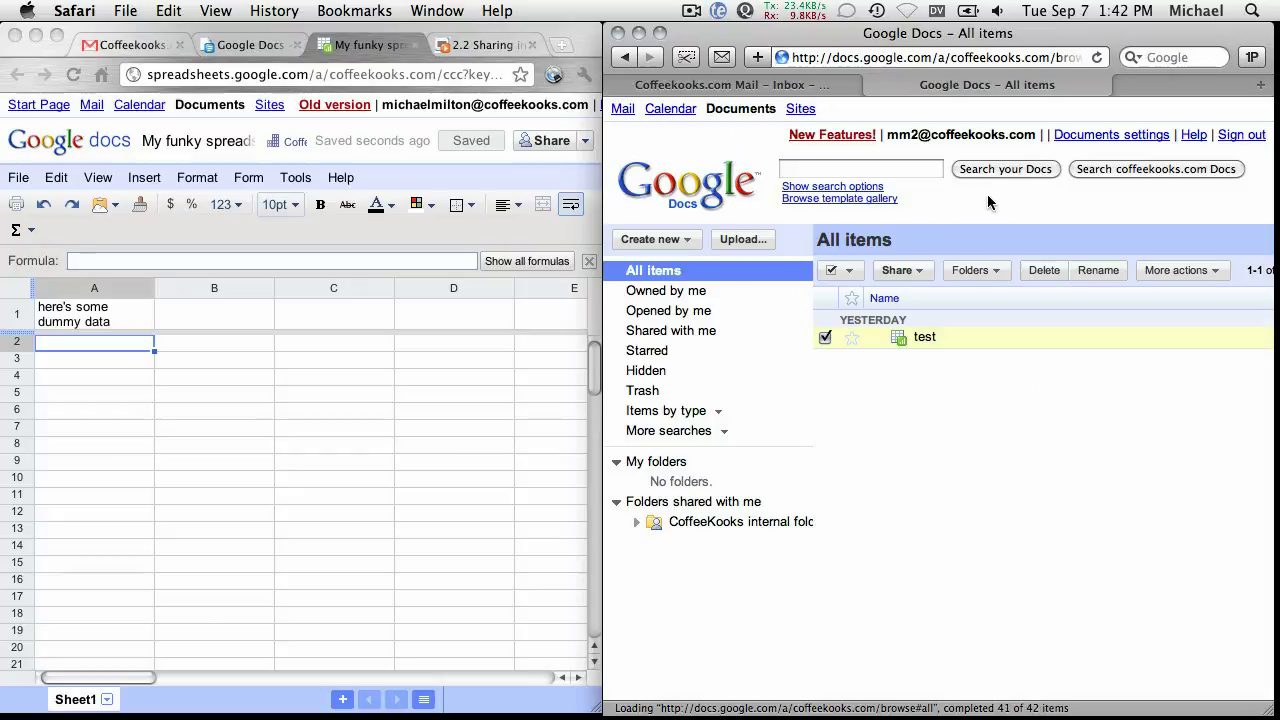
{"action": "left_click", "coordinate": [1041, 270]}
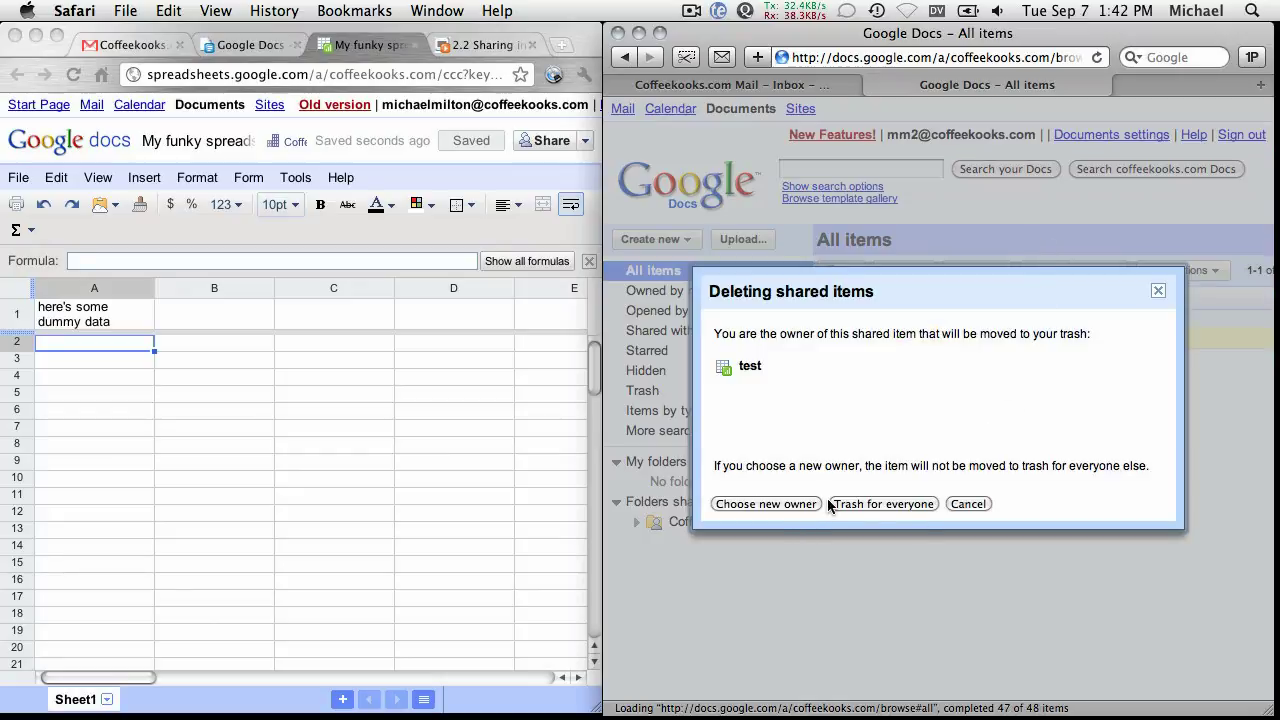
{"action": "left_click", "coordinate": [849, 503]}
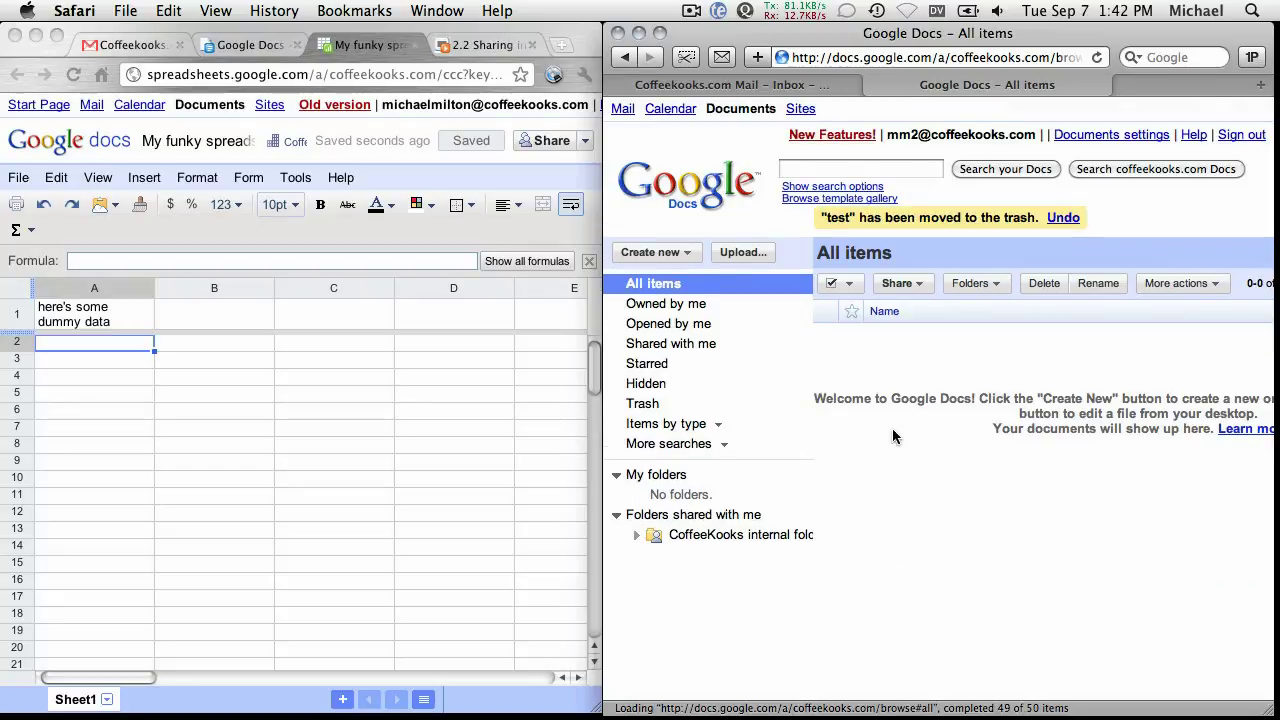
{"action": "key", "text": "super+minus"}
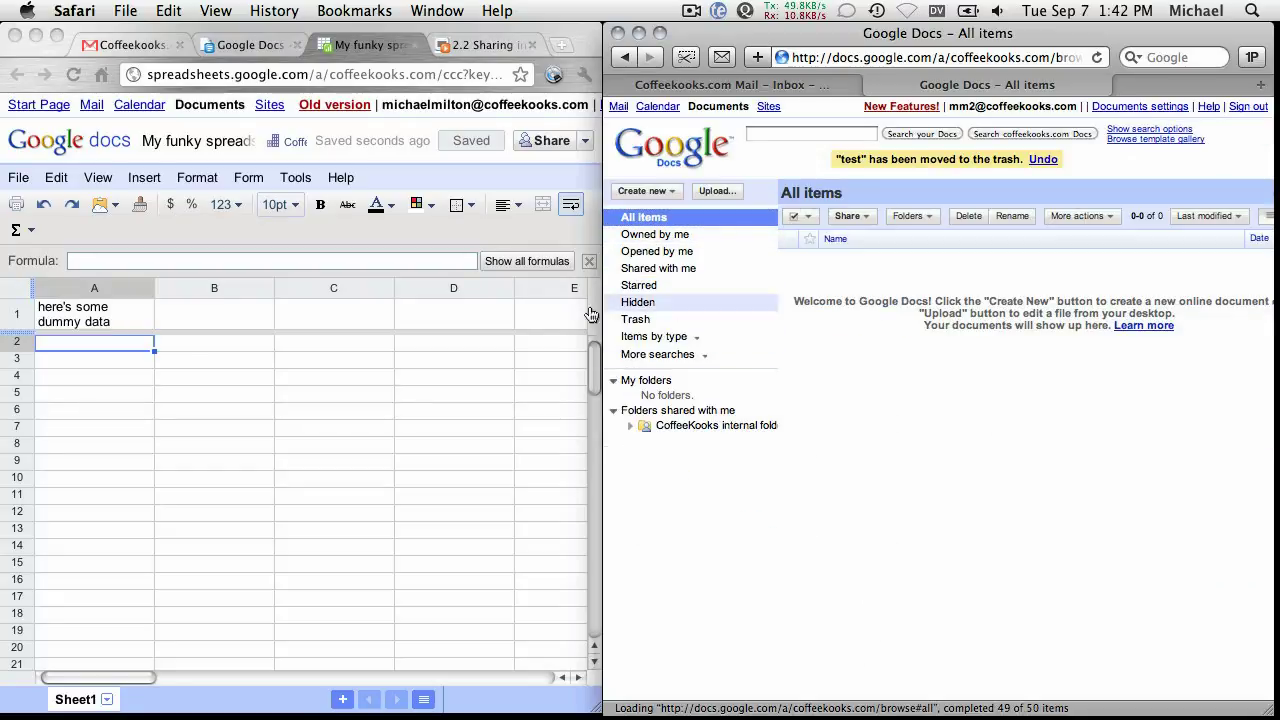
{"action": "left_click", "coordinate": [323, 411]}
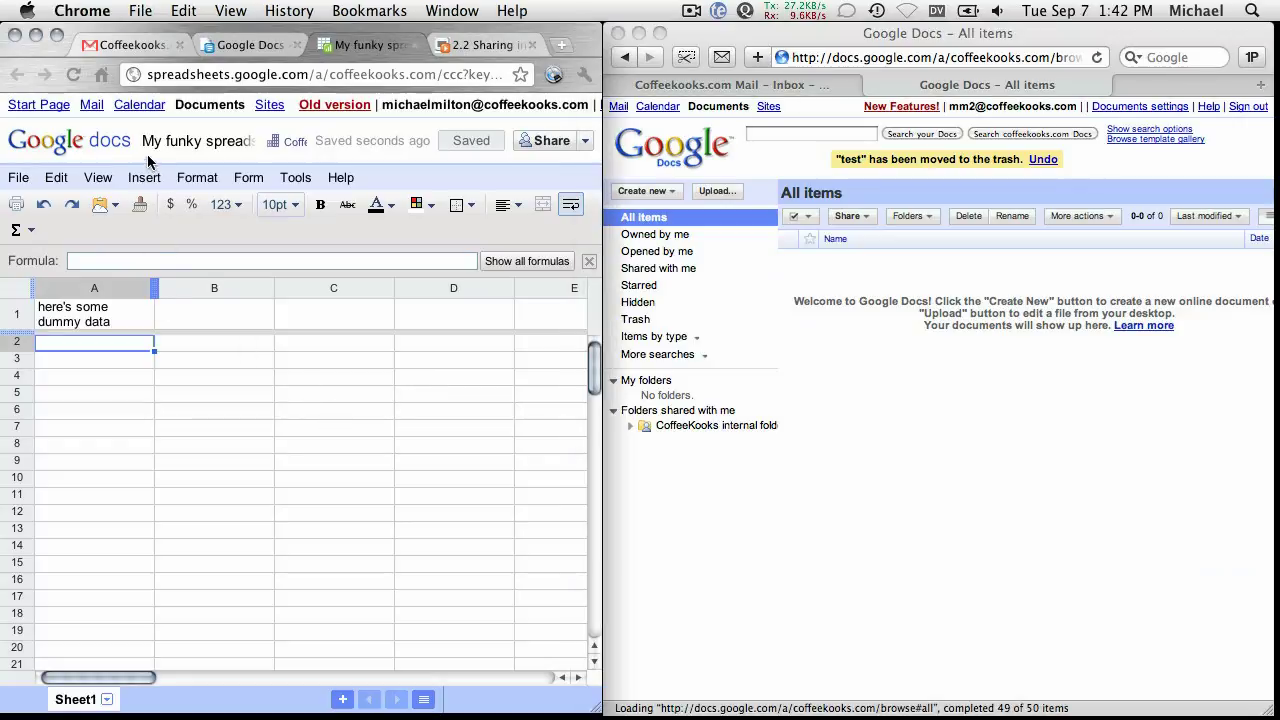
Search the coffeekooks.com documents for 'funky' from the Shared with me list.
{"action": "left_click", "coordinate": [845, 344]}
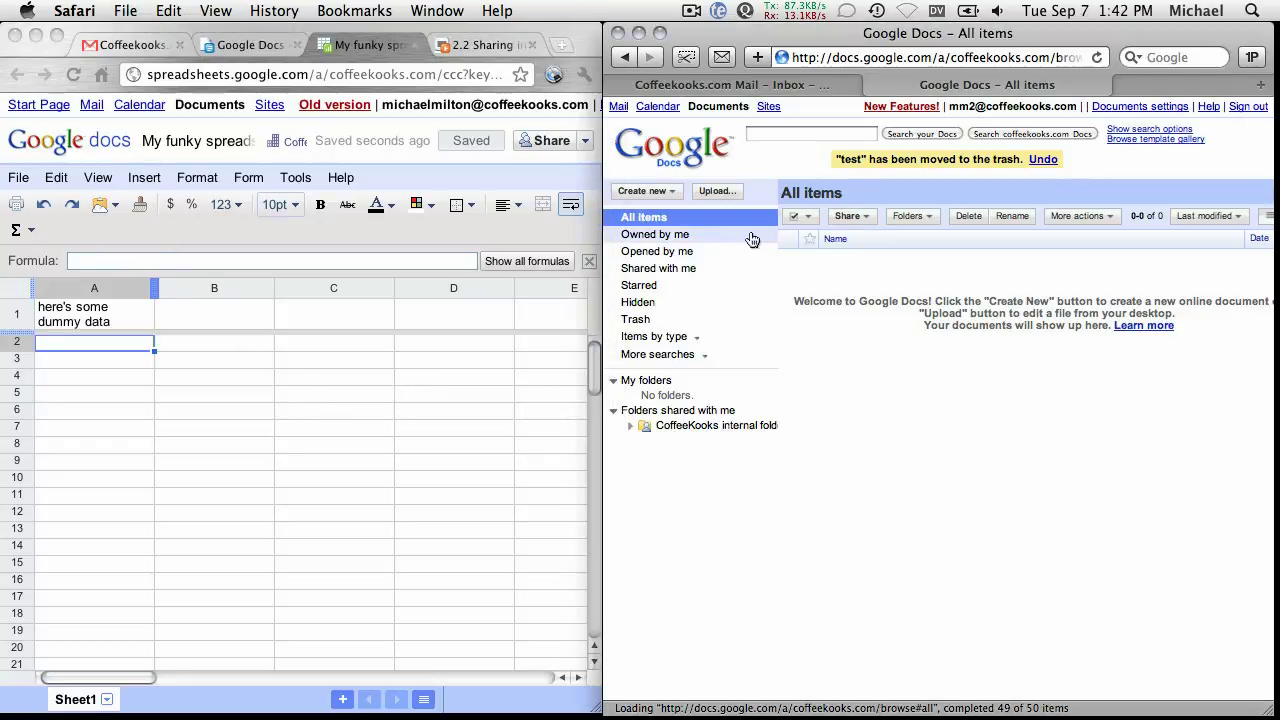
{"action": "left_click", "coordinate": [648, 271]}
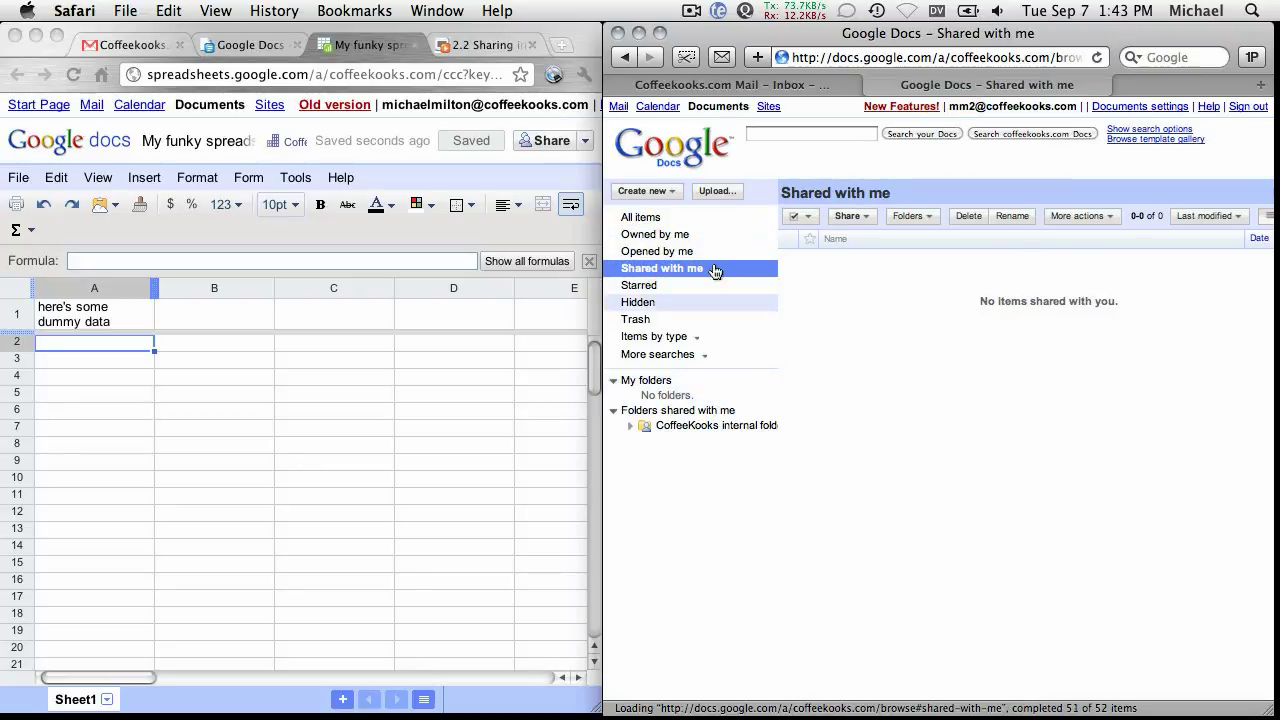
{"action": "left_click", "coordinate": [787, 132]}
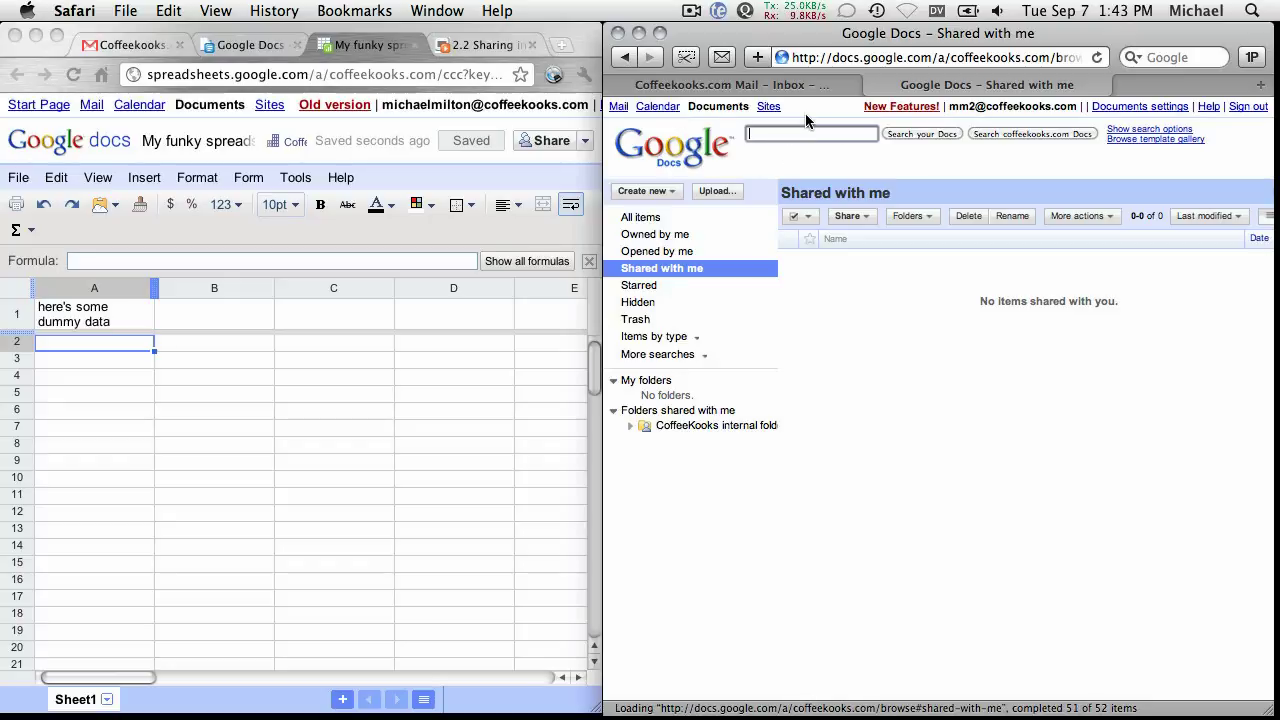
{"action": "type", "text": "funky"}
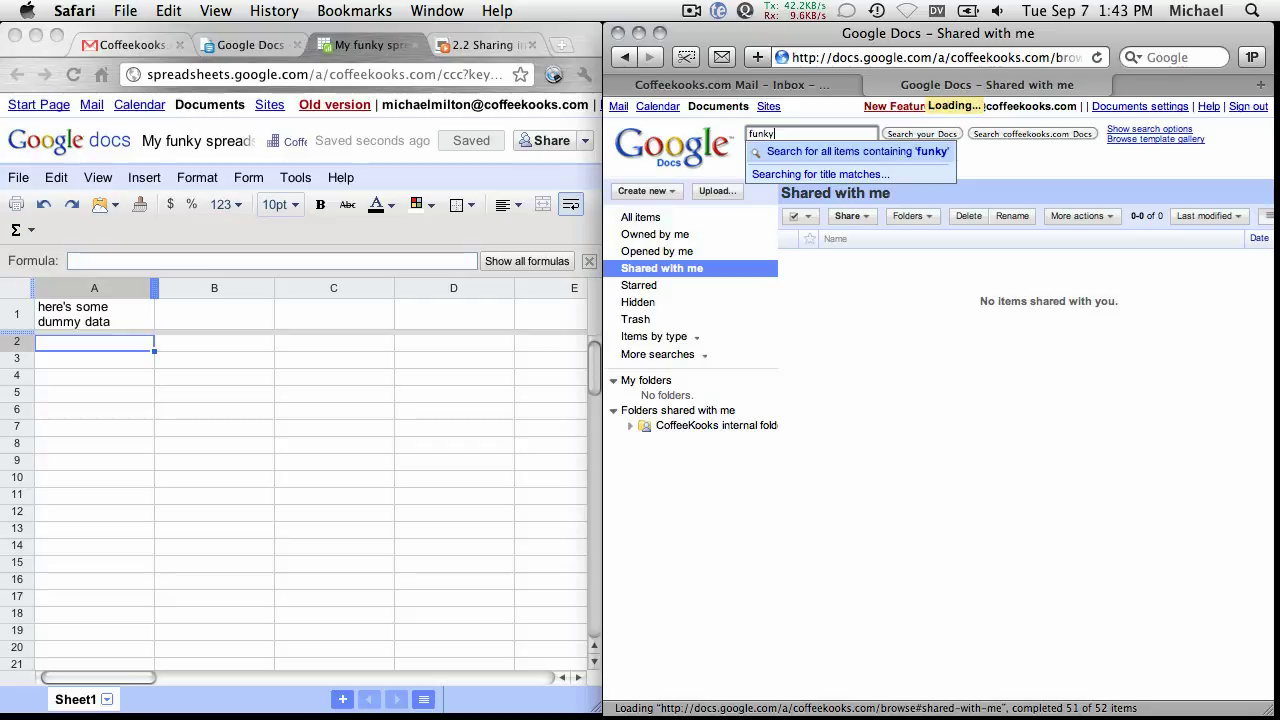
{"action": "left_click", "coordinate": [996, 134]}
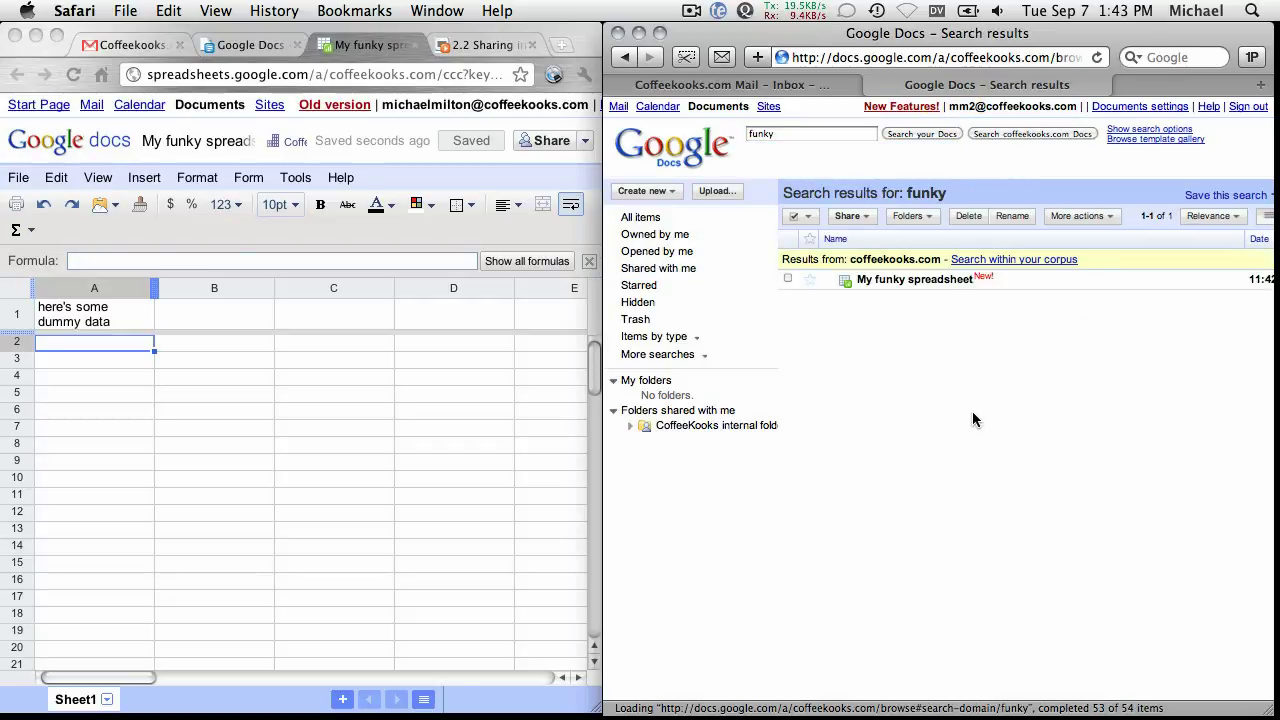
Reposition and widen the search results window and adjust the page zoom.
{"action": "left_click_drag", "start_coordinate": [750, 36], "coordinate": [711, 37]}
{"action": "left_click_drag", "start_coordinate": [1228, 713], "coordinate": [1279, 707]}
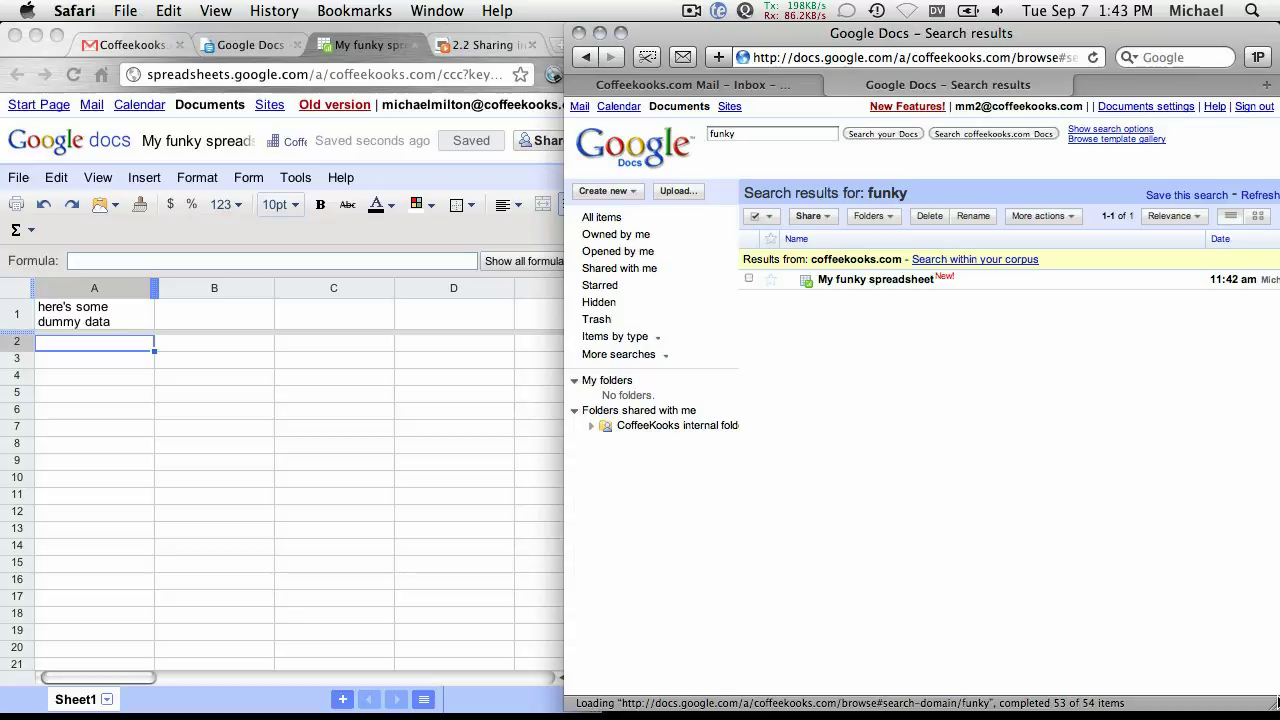
{"action": "key", "text": "super+minus"}
{"action": "key", "text": "super+equal"}
{"action": "key", "text": "super+equal"}
{"action": "left_click_drag", "start_coordinate": [715, 30], "coordinate": [600, 28]}
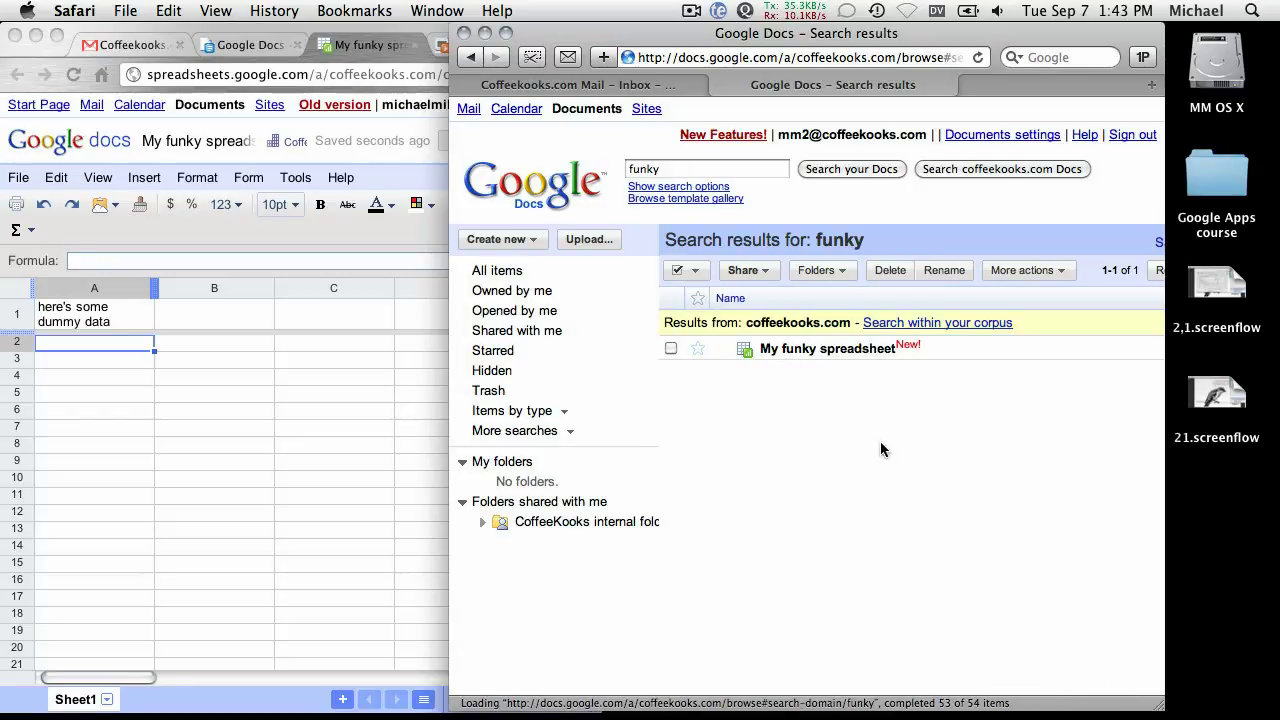
Open My funky spreadsheet in a new browser window from its copied address.
{"action": "key", "text": "super+n"}
{"action": "key", "text": "super+v"}
{"action": "key", "text": "Return"}
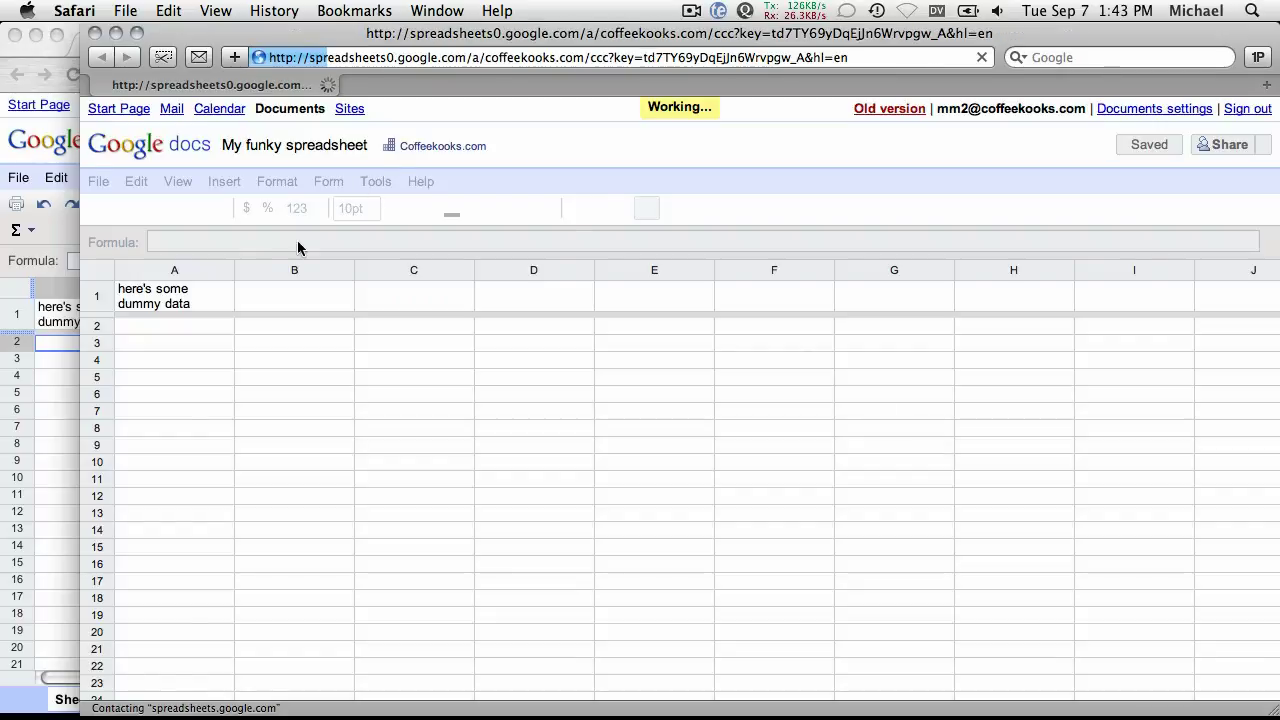
{"action": "left_click_drag", "start_coordinate": [188, 36], "coordinate": [108, 36]}
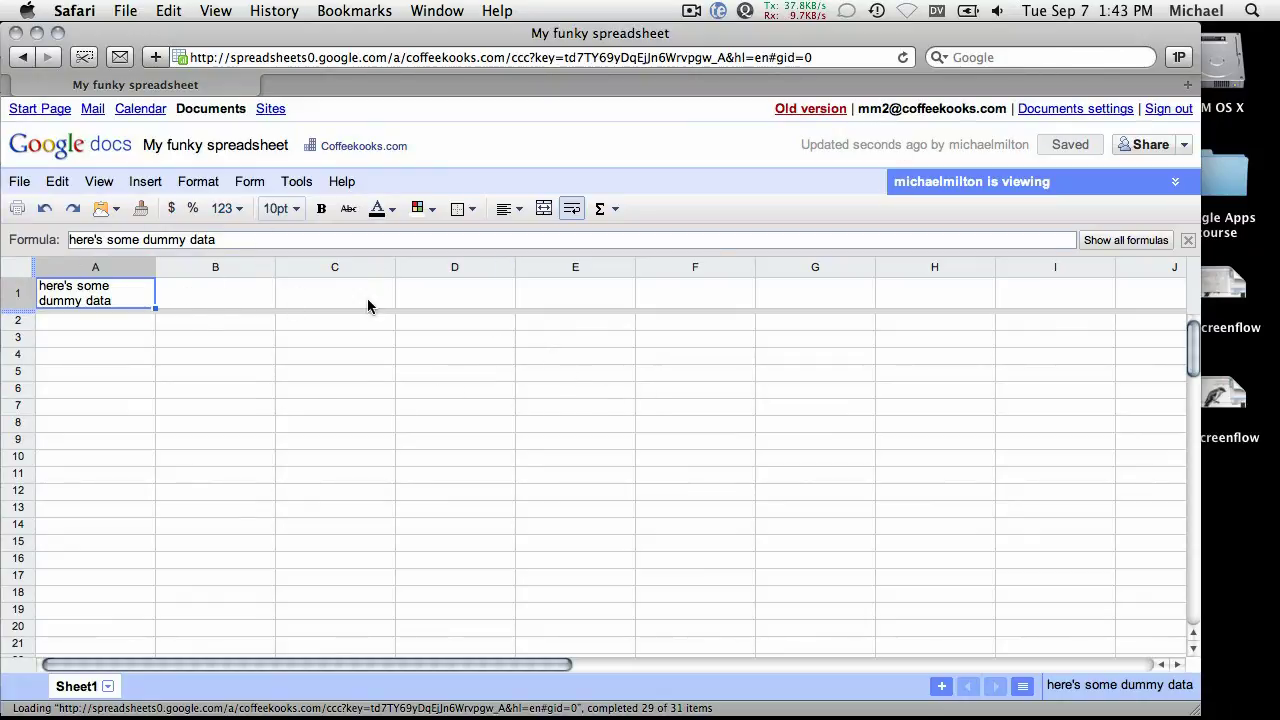
Enter 'this is a mm2 edit' in cell A3.
{"action": "left_click_drag", "start_coordinate": [137, 342], "coordinate": [140, 356]}
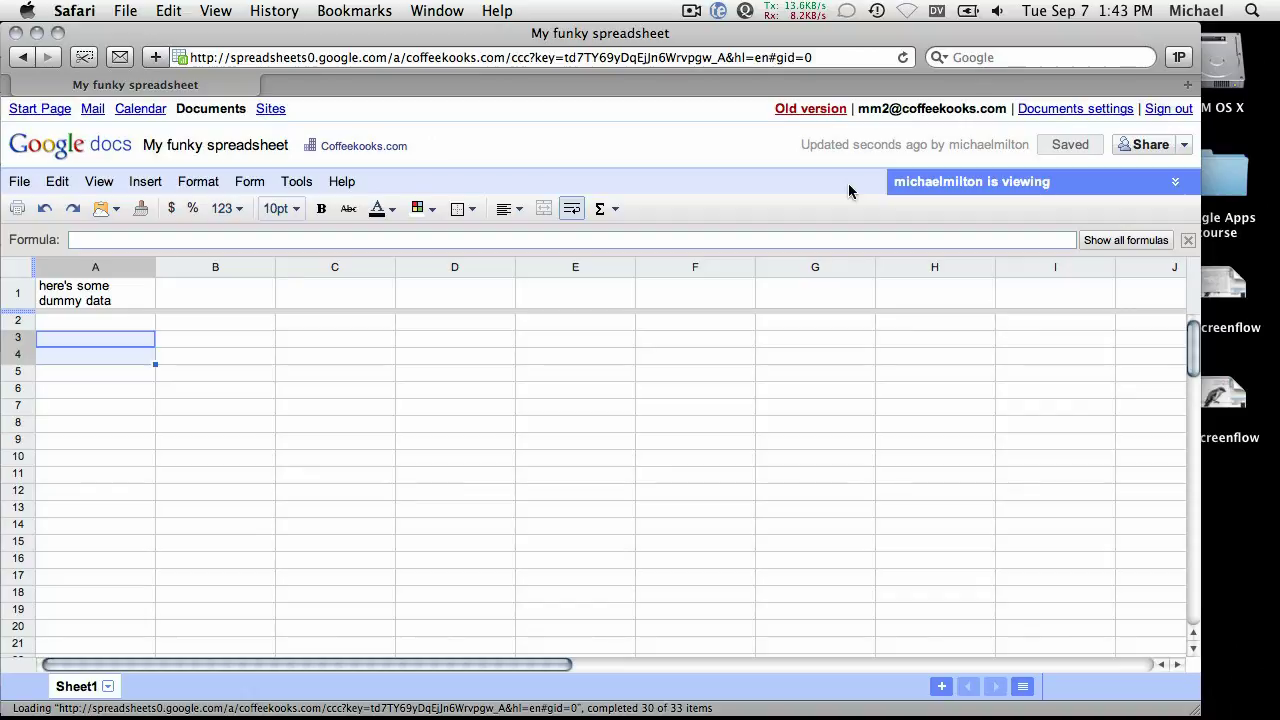
{"action": "type", "text": "this is a mm"}
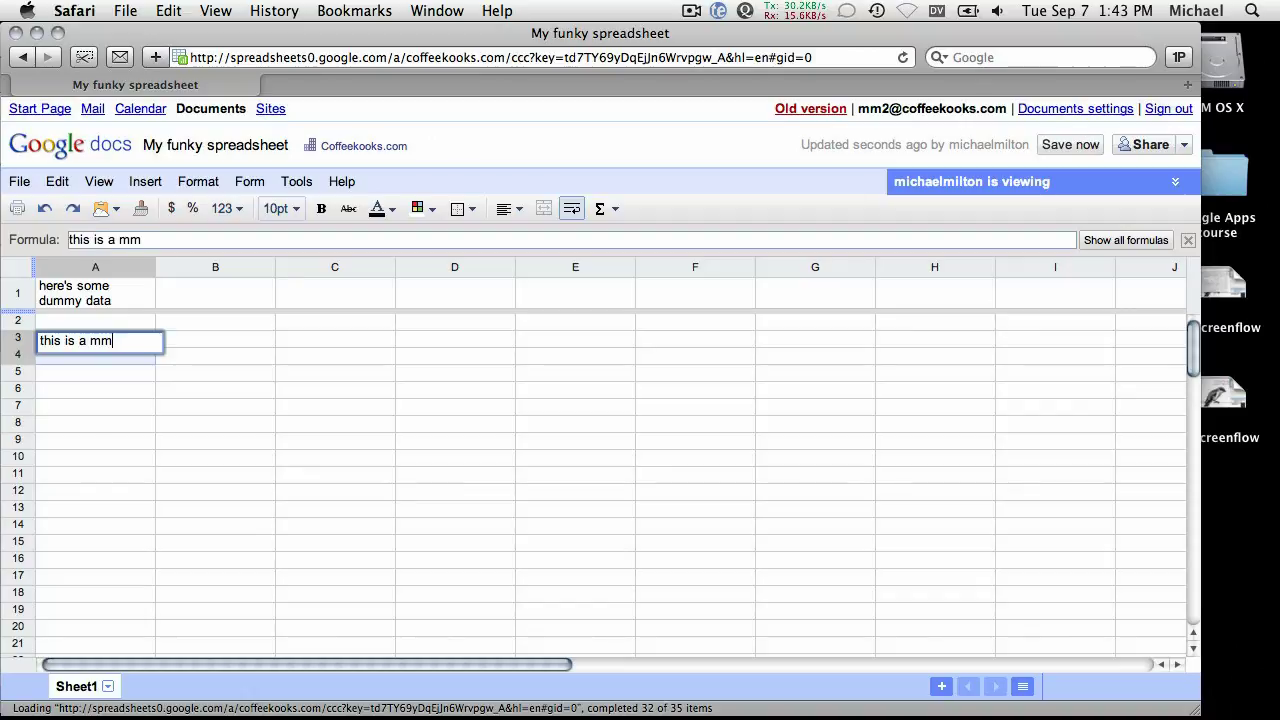
{"action": "type", "text": "2 edit"}
{"action": "key", "text": "Return"}
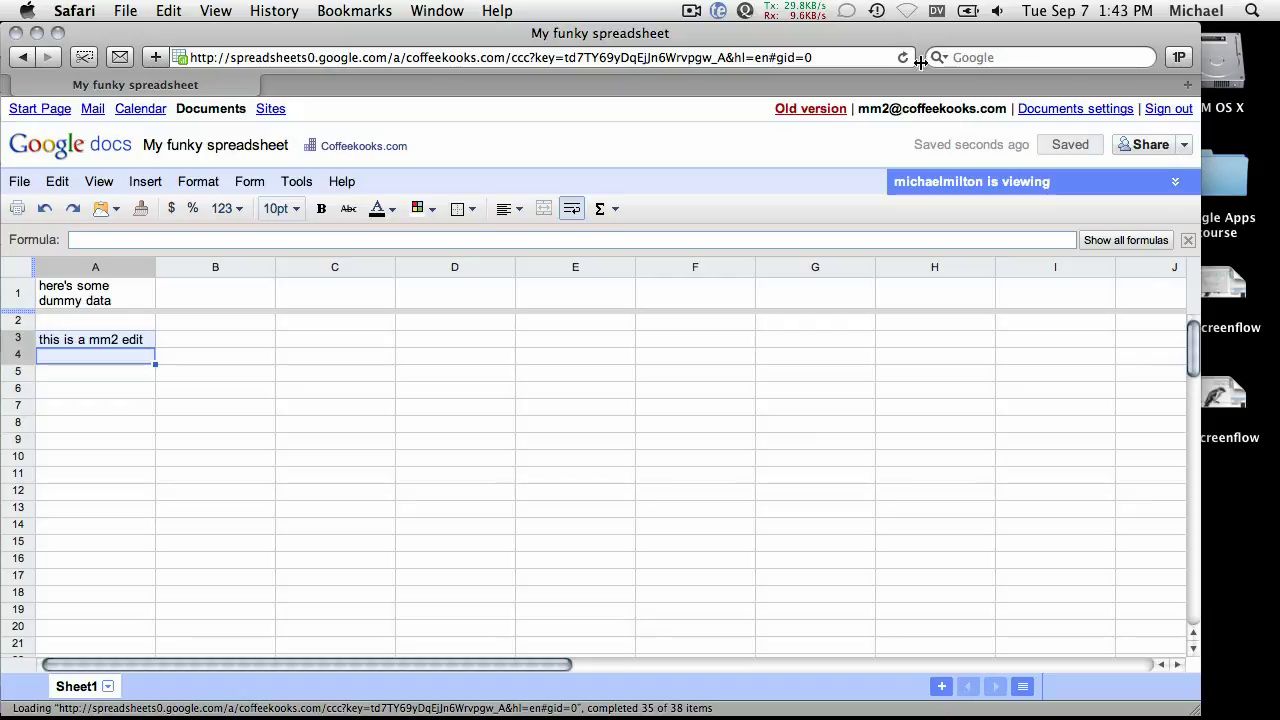
Share the spreadsheet with the mm2 account as editor, close sharing, and list all documents.
{"action": "left_click", "coordinate": [1183, 145]}
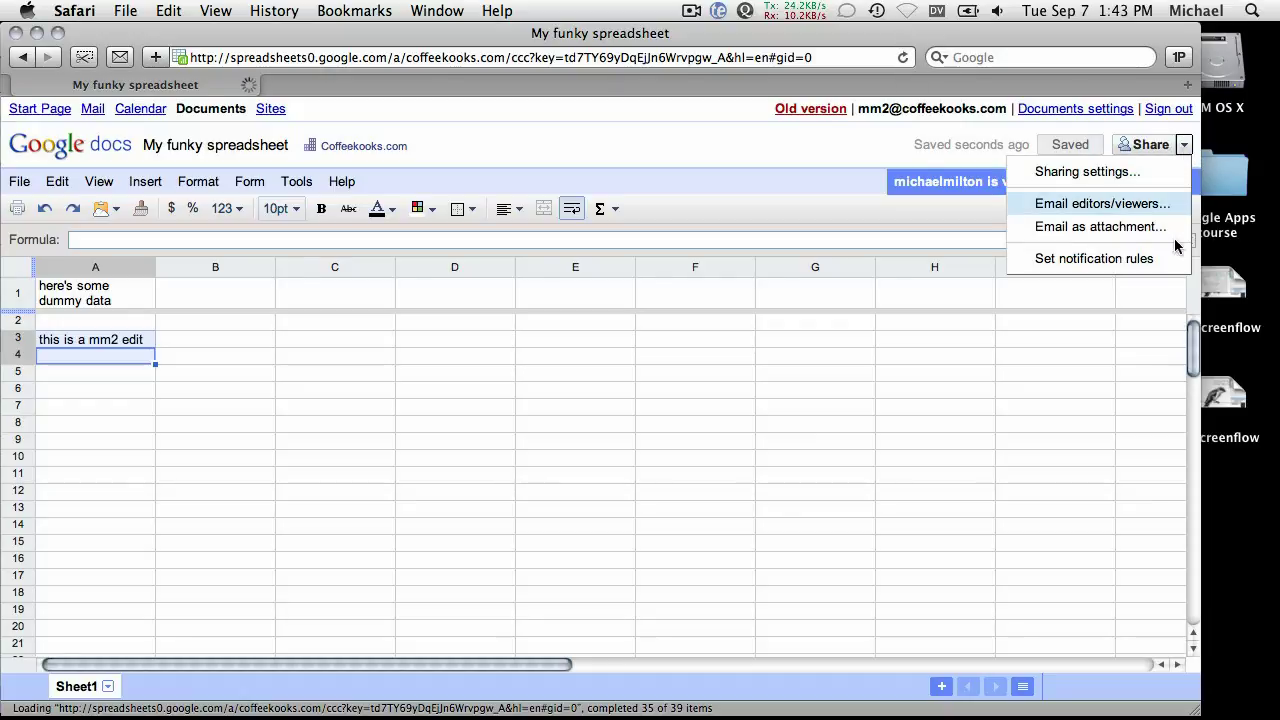
{"action": "left_click", "coordinate": [1080, 172]}
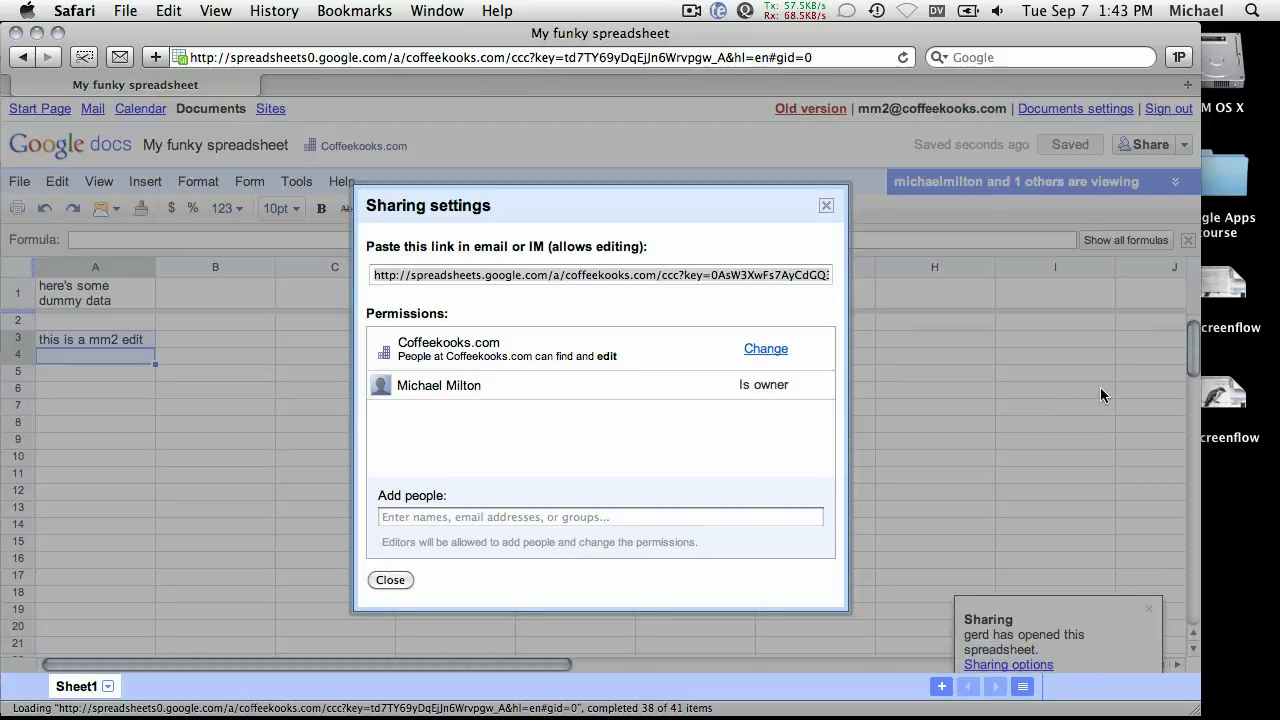
{"action": "left_click", "coordinate": [570, 515]}
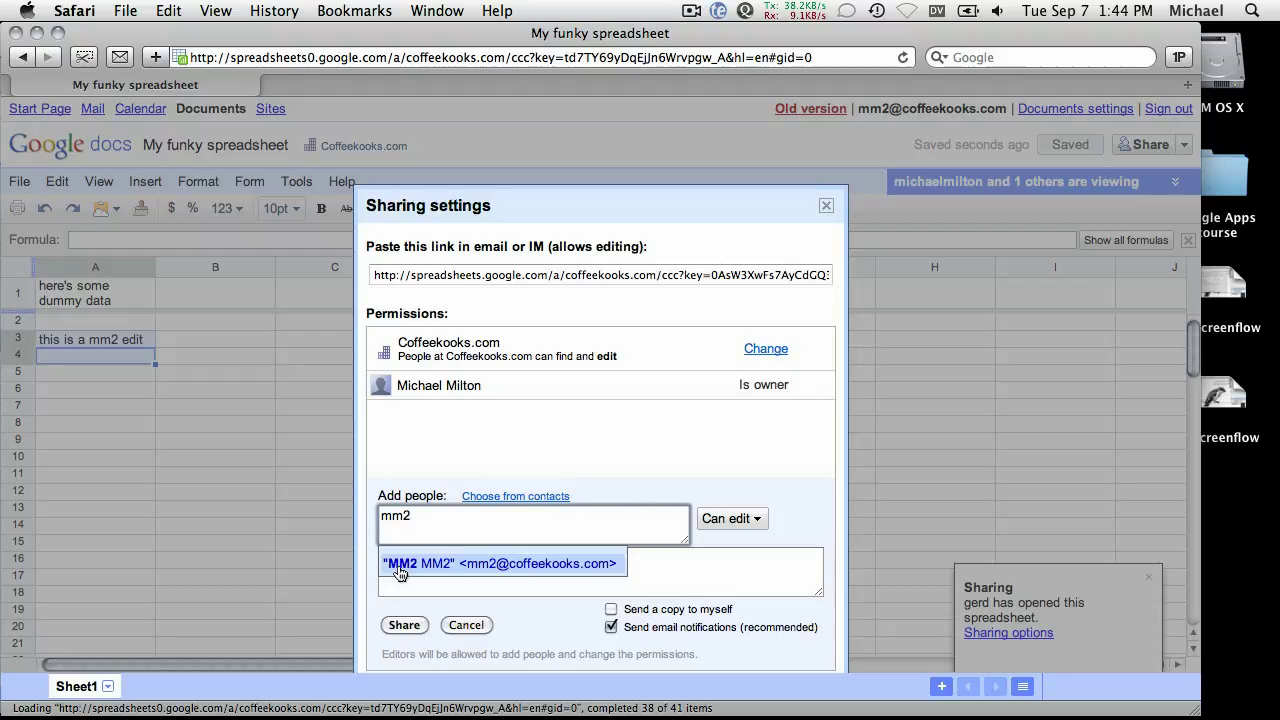
{"action": "left_click", "coordinate": [395, 564]}
{"action": "left_click", "coordinate": [404, 625]}
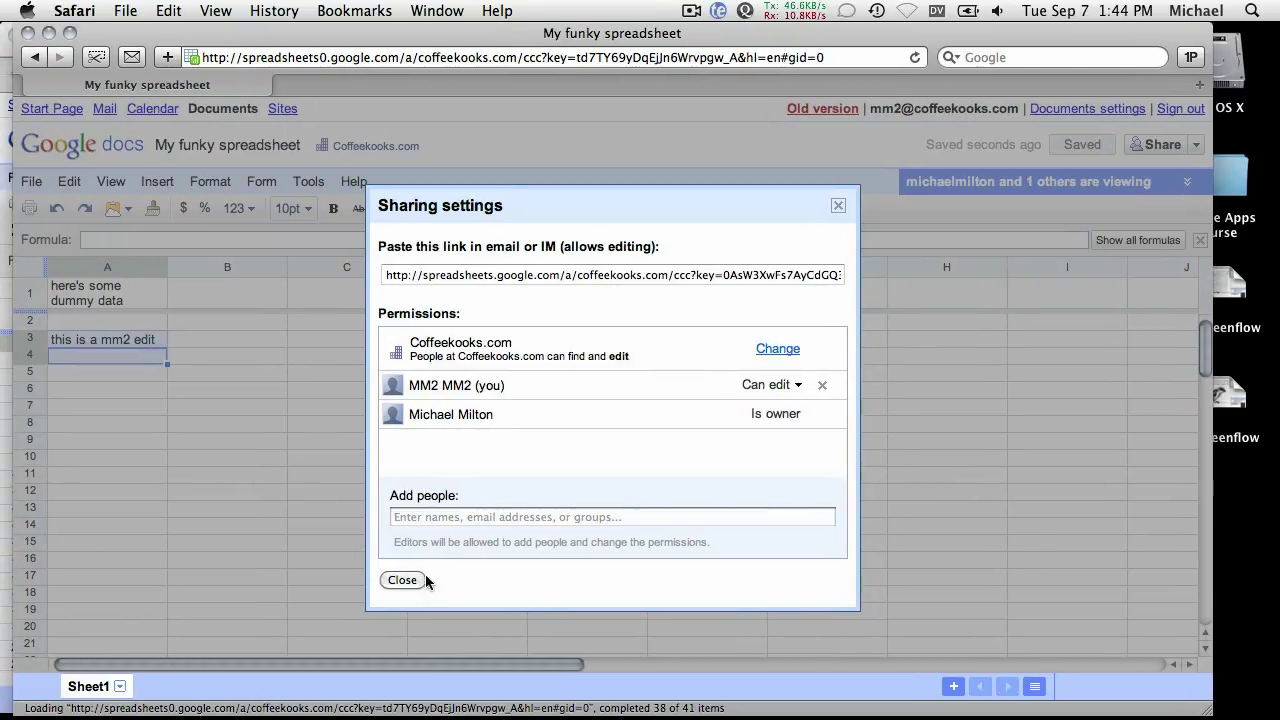
{"action": "left_click", "coordinate": [390, 581]}
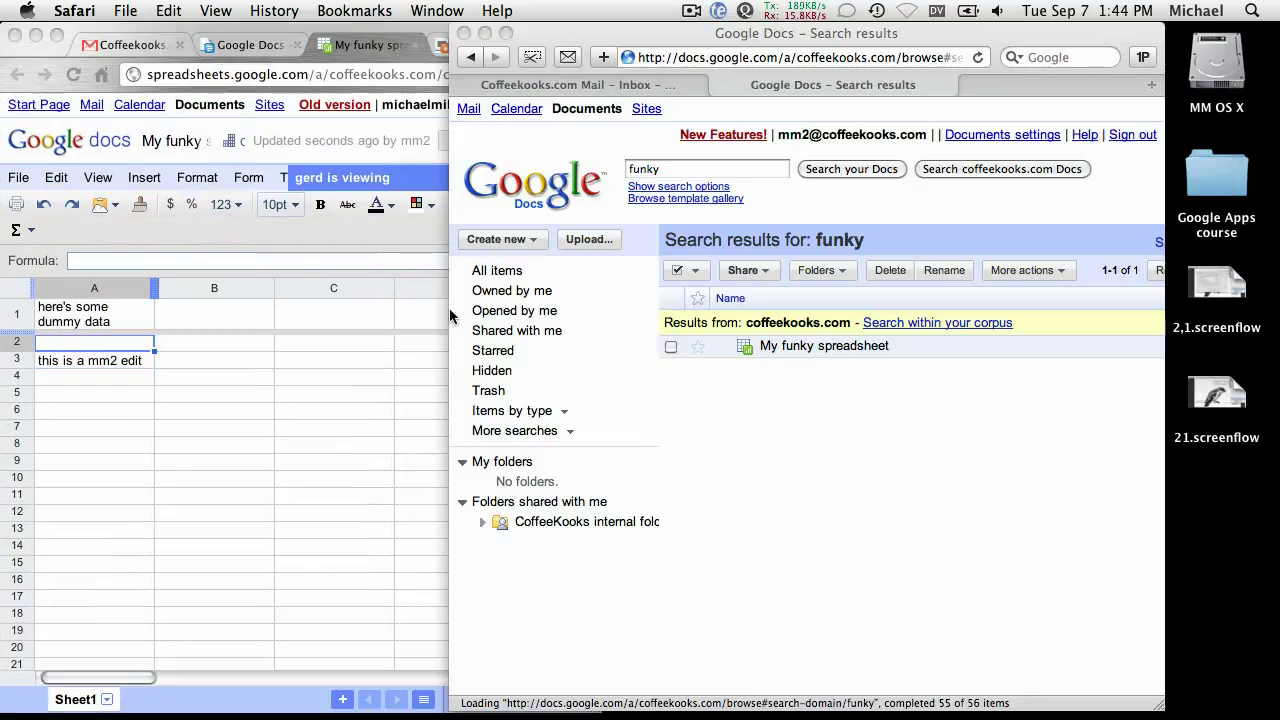
{"action": "left_click", "coordinate": [508, 271]}
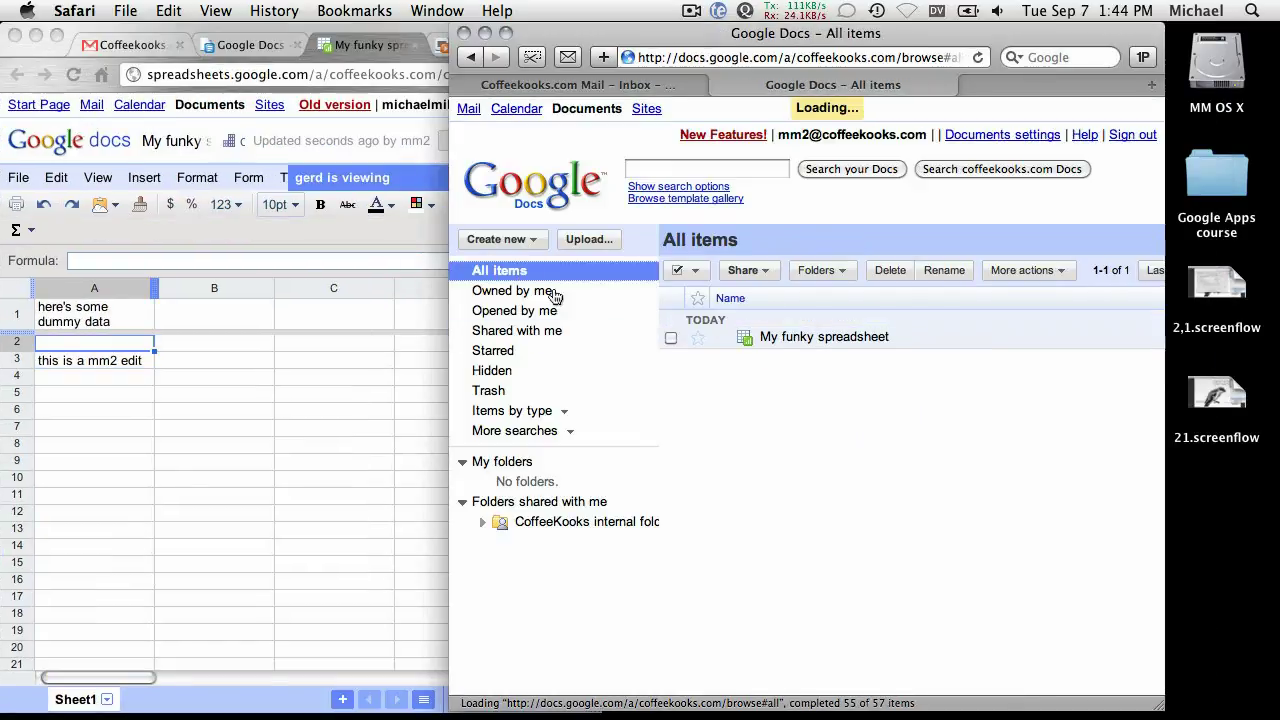
Hide the other browser, then move the document list window left and resize it wider and shorter.
{"action": "left_click", "coordinate": [338, 403]}
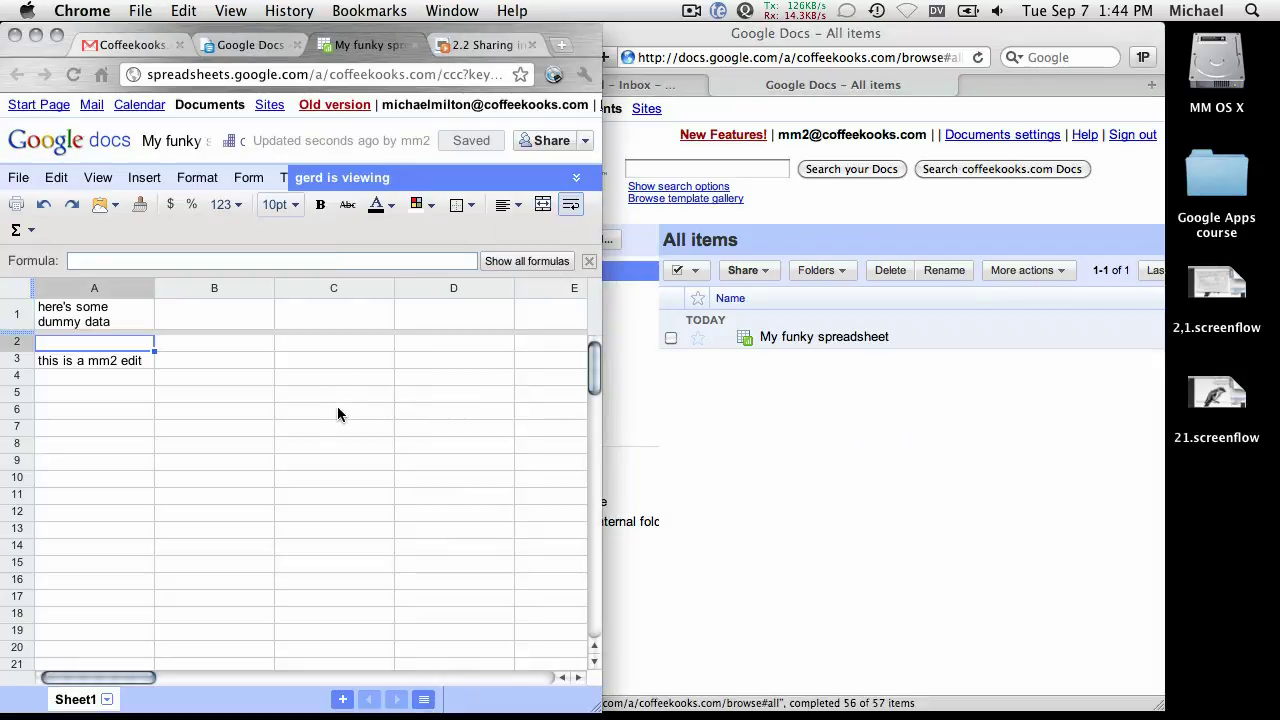
{"action": "key", "text": "super+h"}
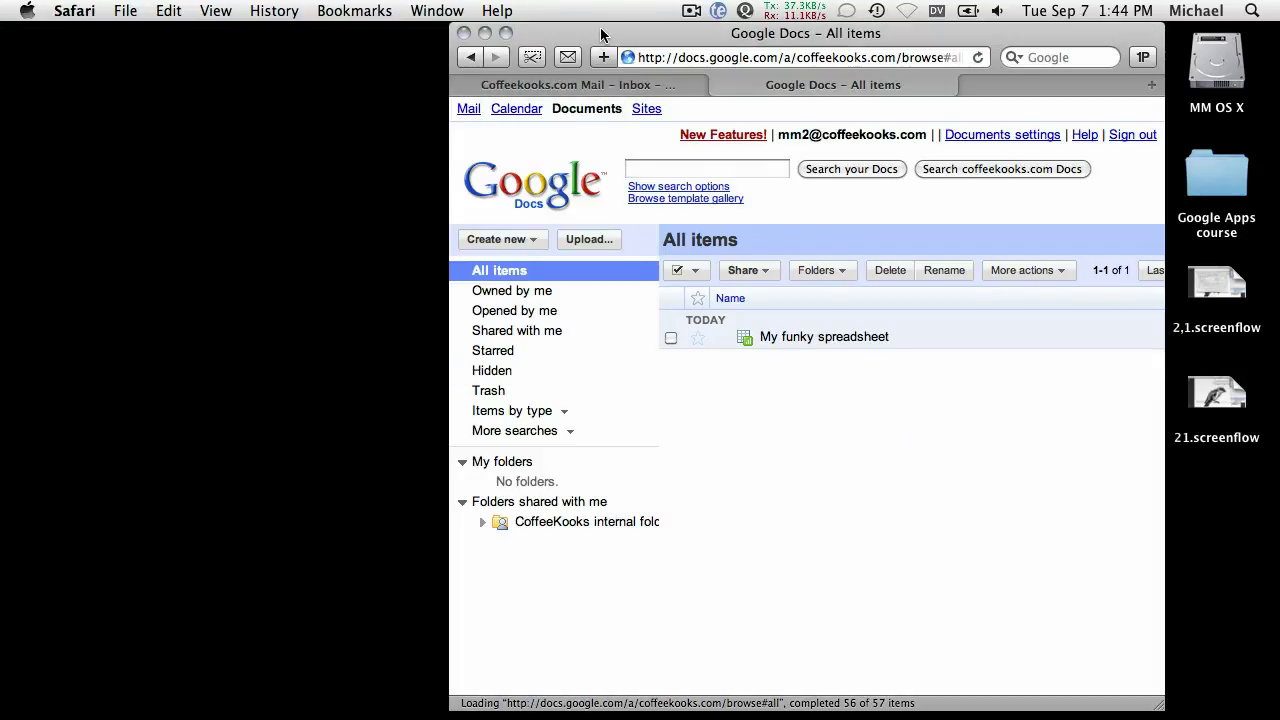
{"action": "left_click_drag", "start_coordinate": [603, 33], "coordinate": [496, 33]}
{"action": "left_click_drag", "start_coordinate": [1047, 700], "coordinate": [1212, 668]}
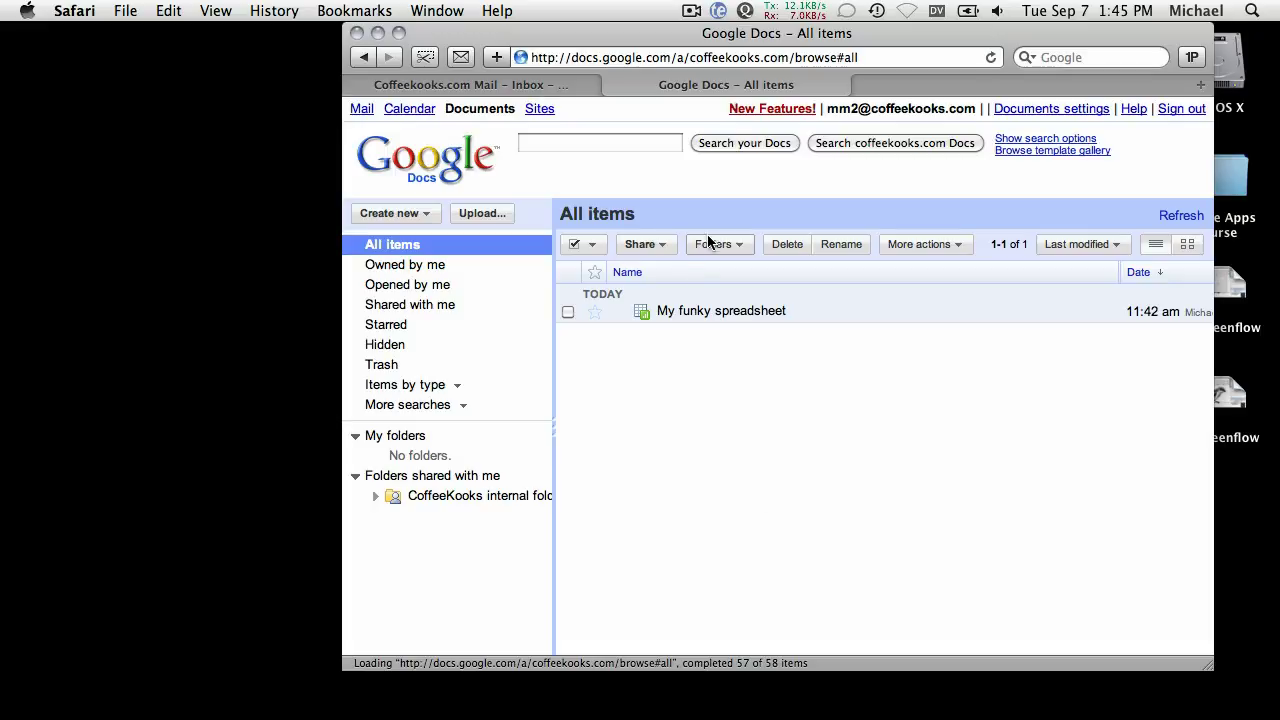
{"action": "left_click_drag", "start_coordinate": [515, 33], "coordinate": [421, 48]}
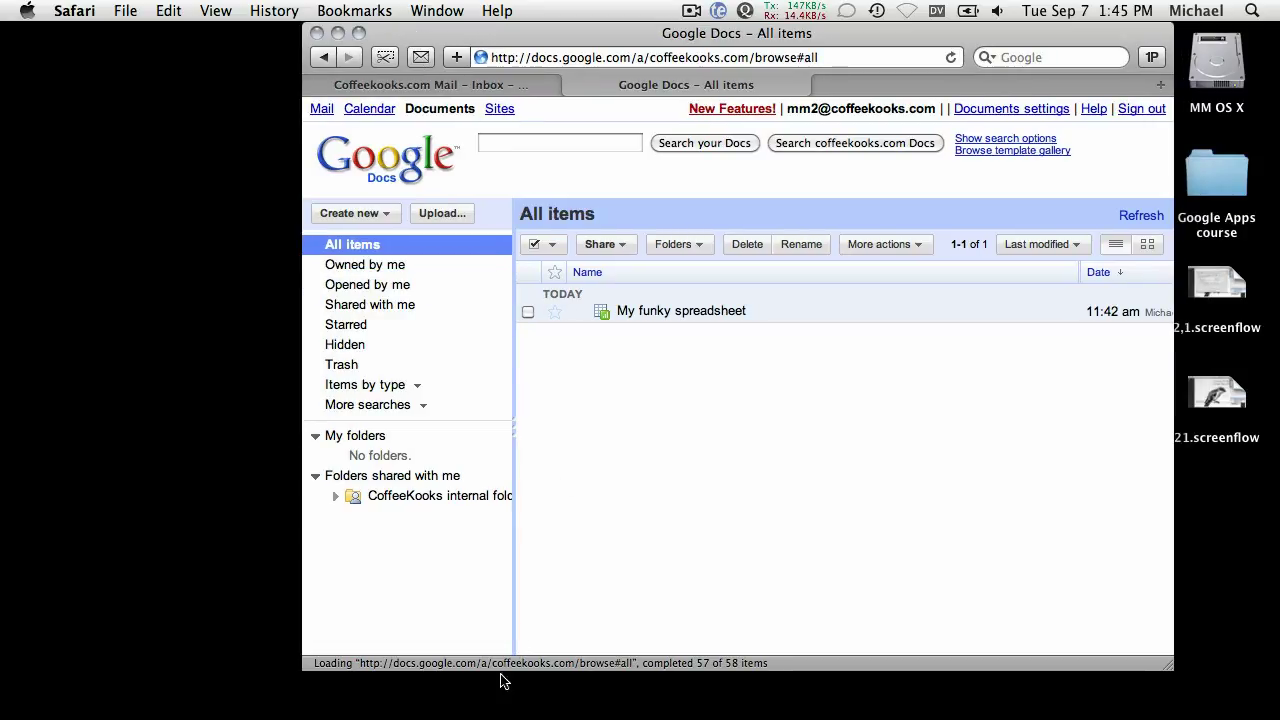
Bring the spreadsheet's Chrome window to the front and make it wider.
{"action": "key", "text": "super+h"}
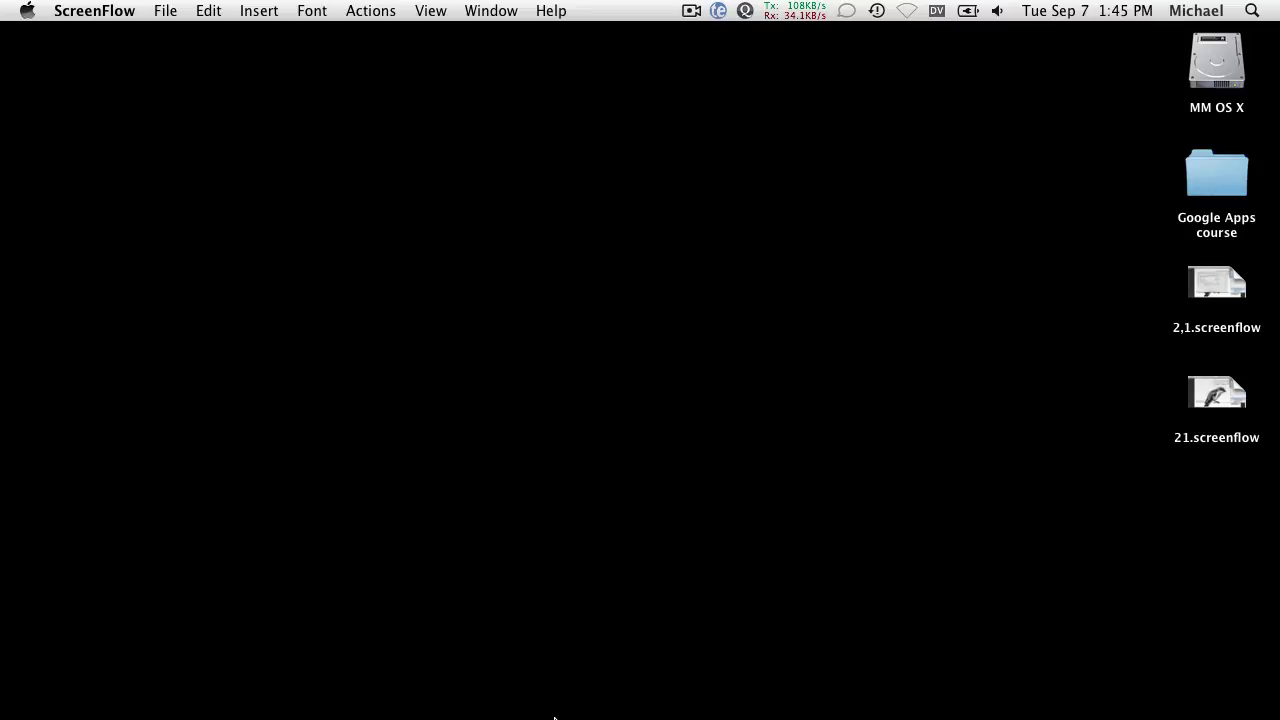
{"action": "mouse_move", "coordinate": [554, 718]}
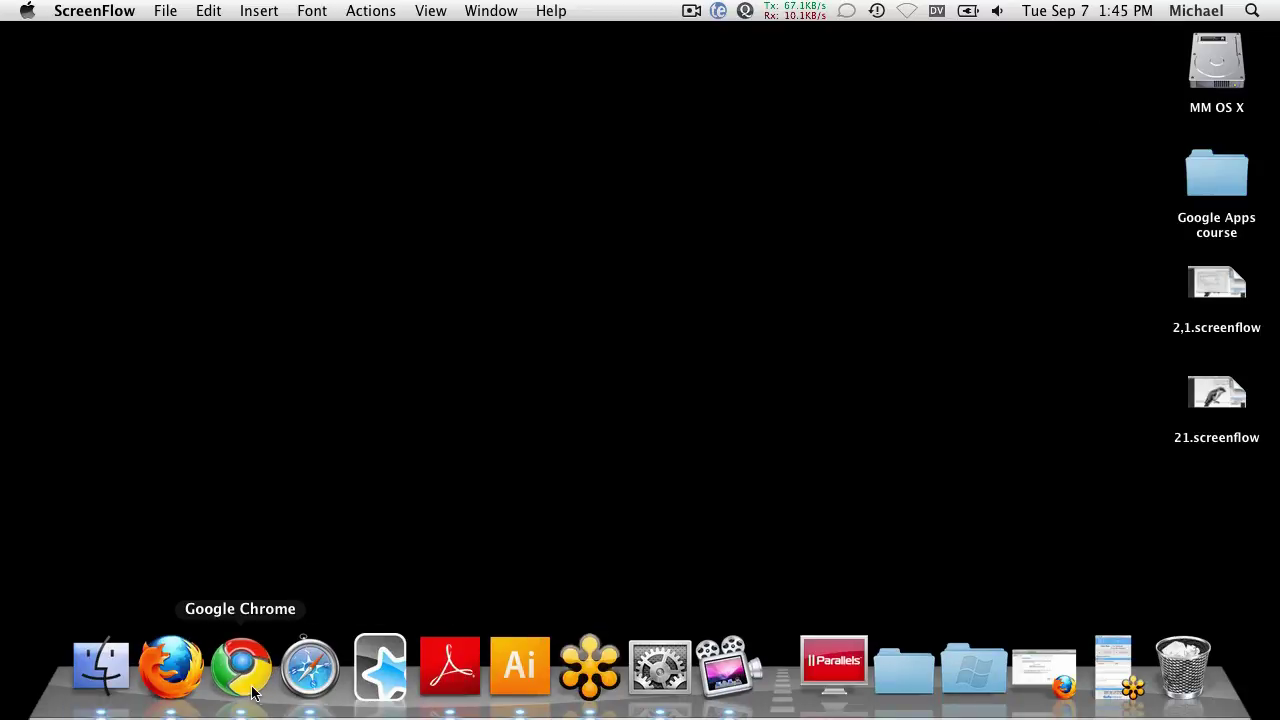
{"action": "left_click", "coordinate": [252, 690]}
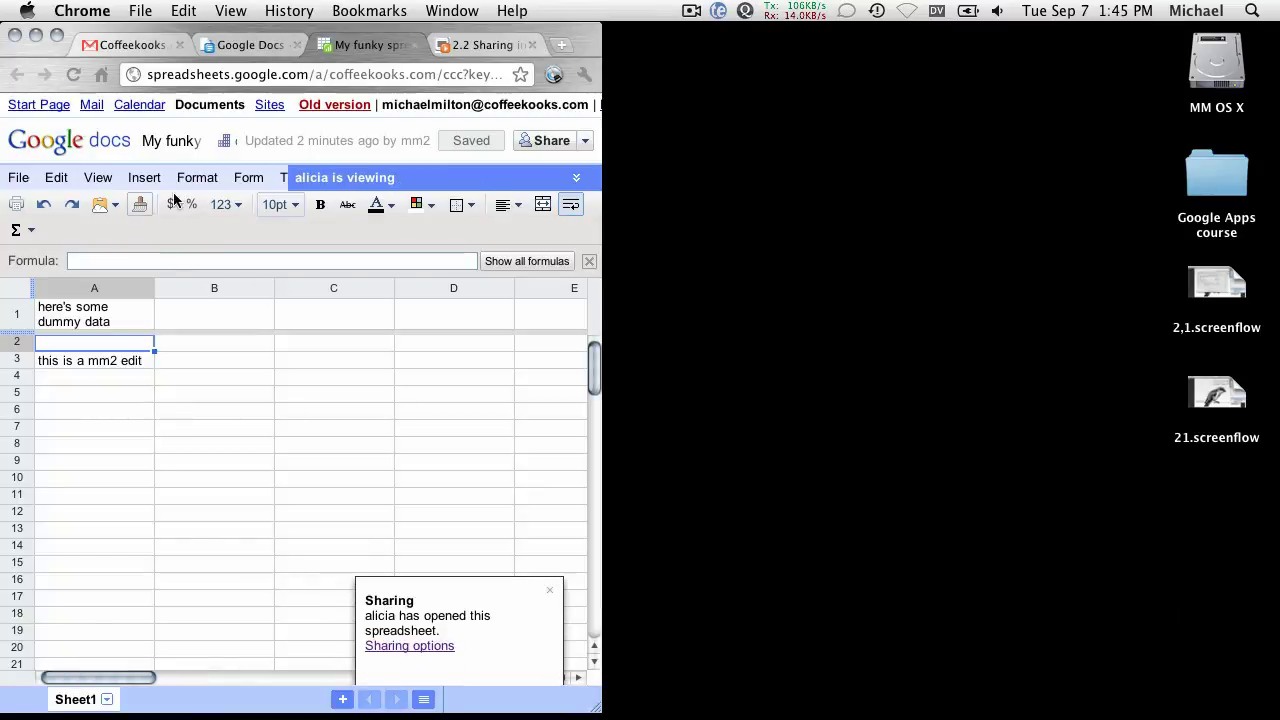
{"action": "left_click_drag", "start_coordinate": [595, 698], "coordinate": [932, 688]}
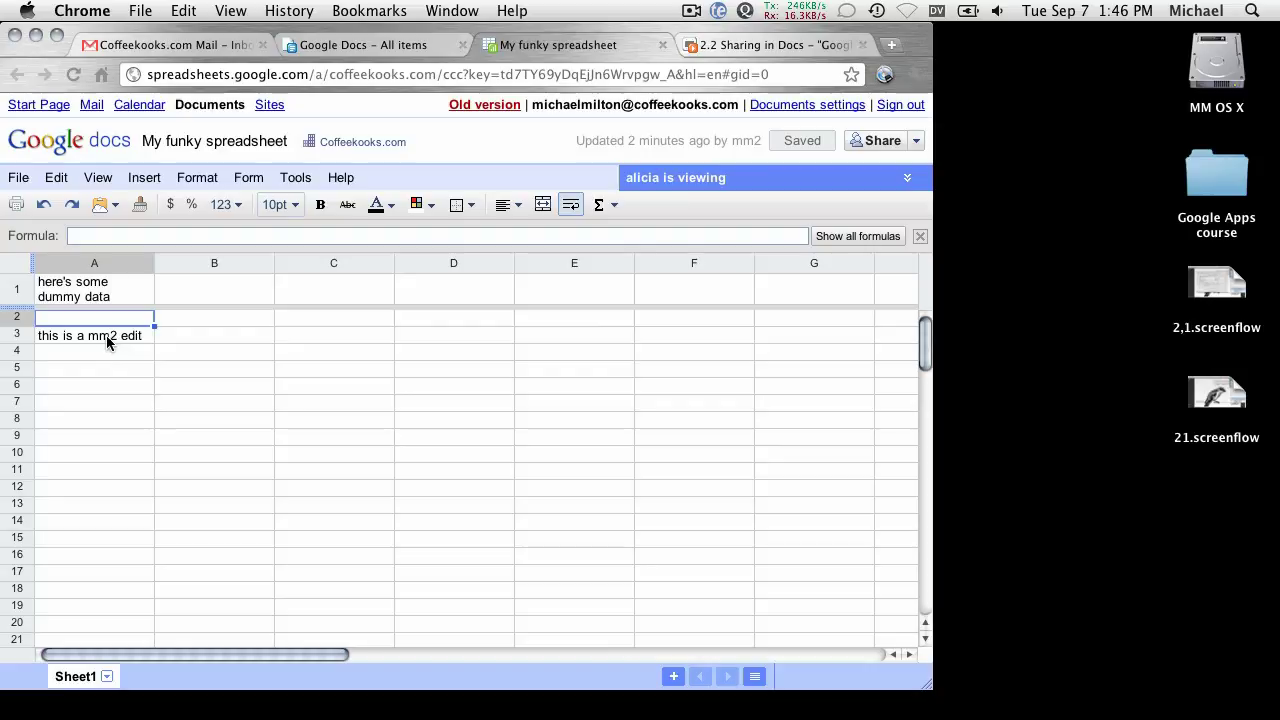
Widen column A so row 1's dummy-data text fits on one line, then close the spreadsheet.
{"action": "left_click", "coordinate": [150, 337]}
{"action": "left_click", "coordinate": [140, 390]}
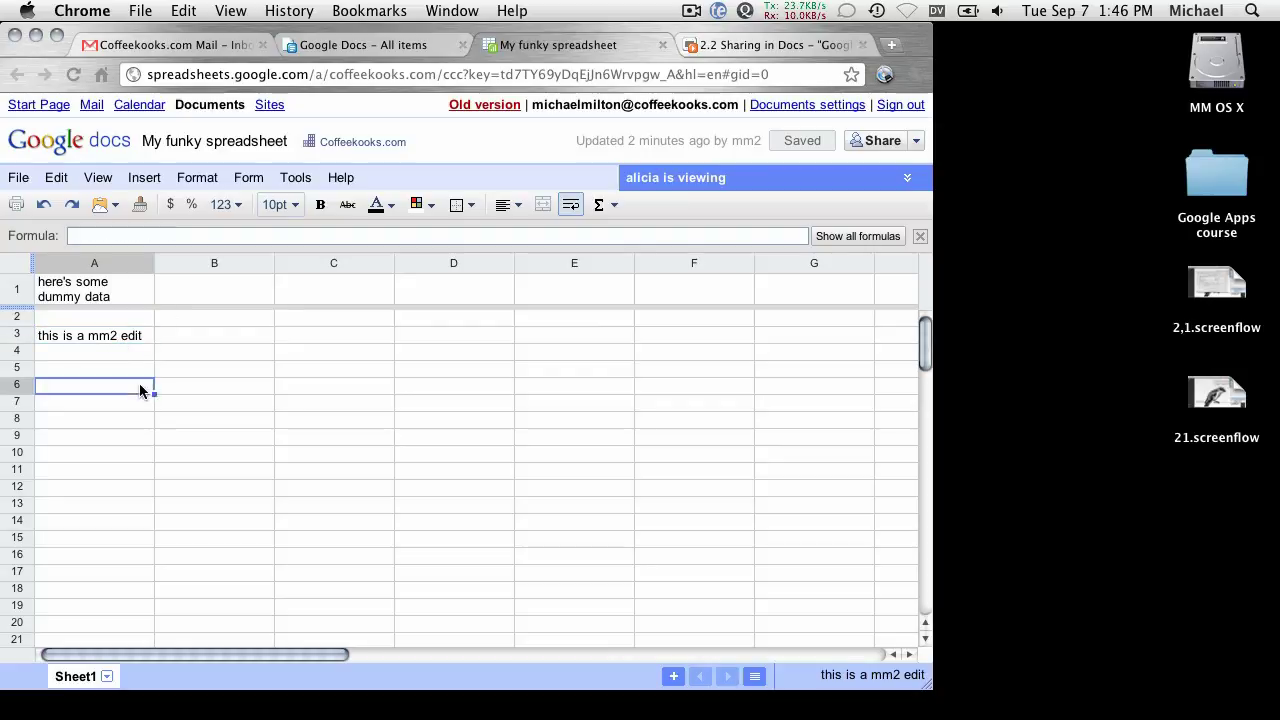
{"action": "left_click", "coordinate": [111, 338]}
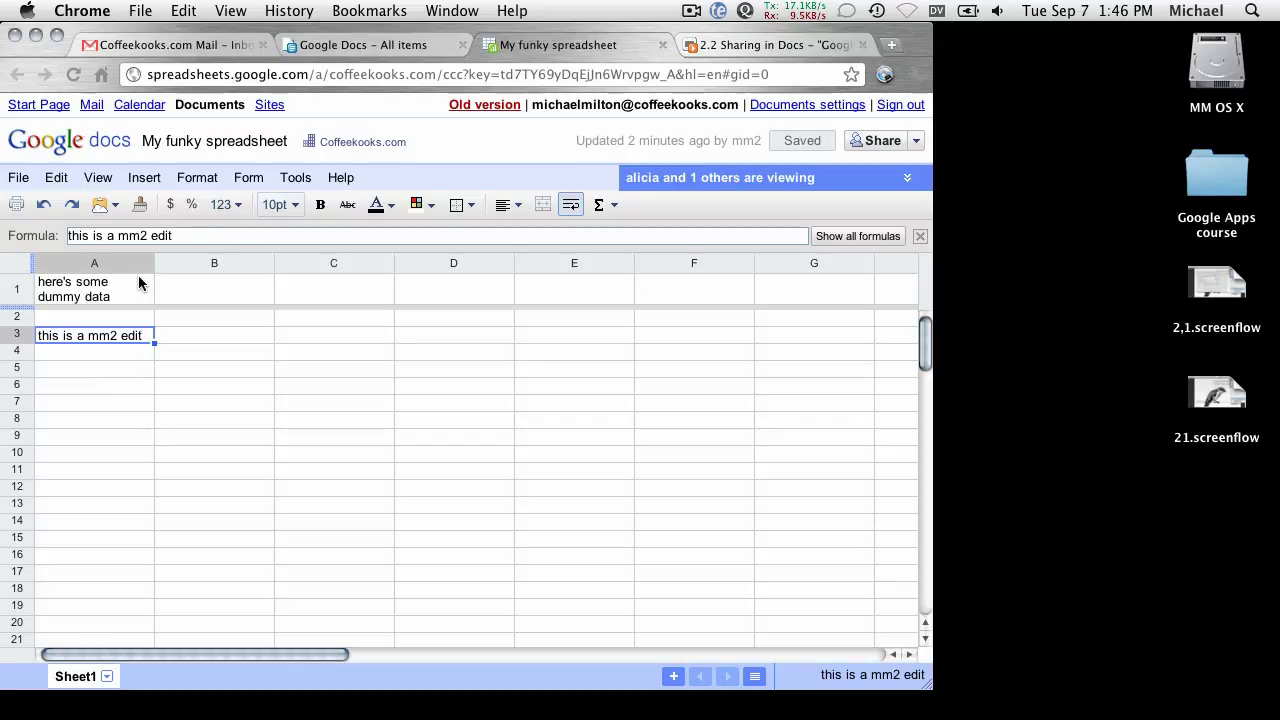
{"action": "left_click_drag", "start_coordinate": [155, 263], "coordinate": [208, 263]}
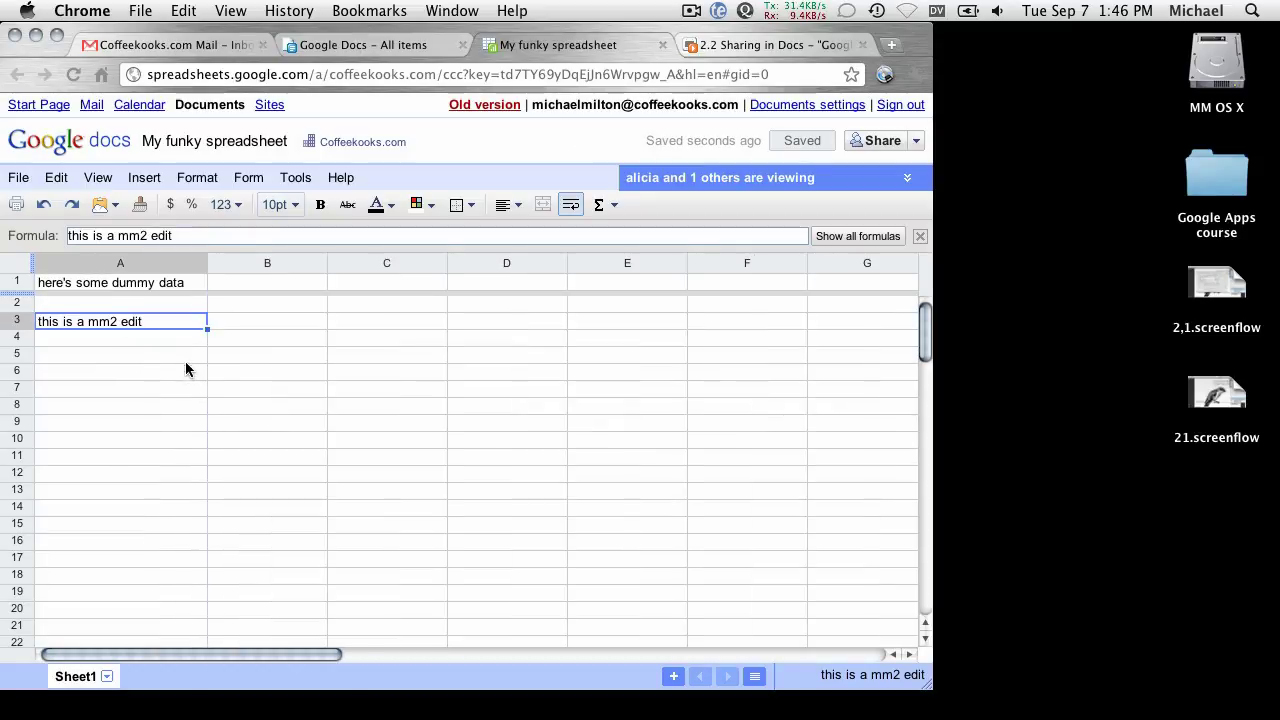
{"action": "left_click", "coordinate": [180, 358]}
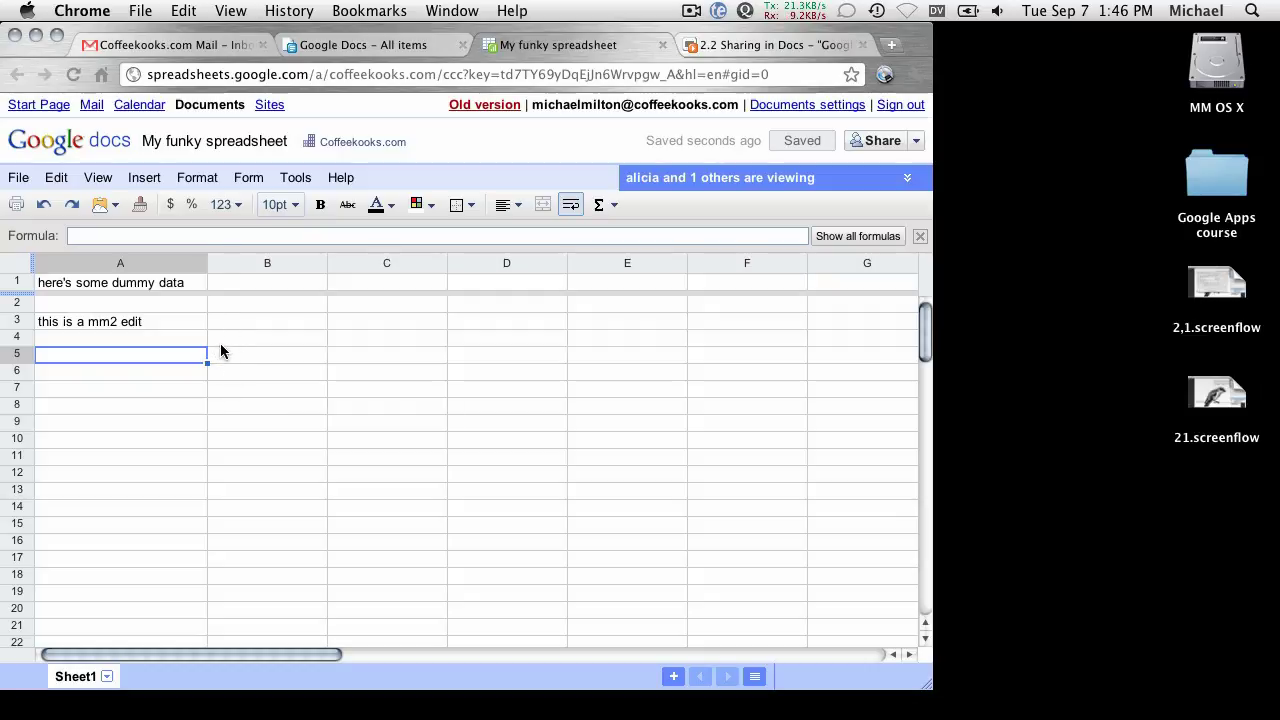
{"action": "left_click", "coordinate": [17, 178]}
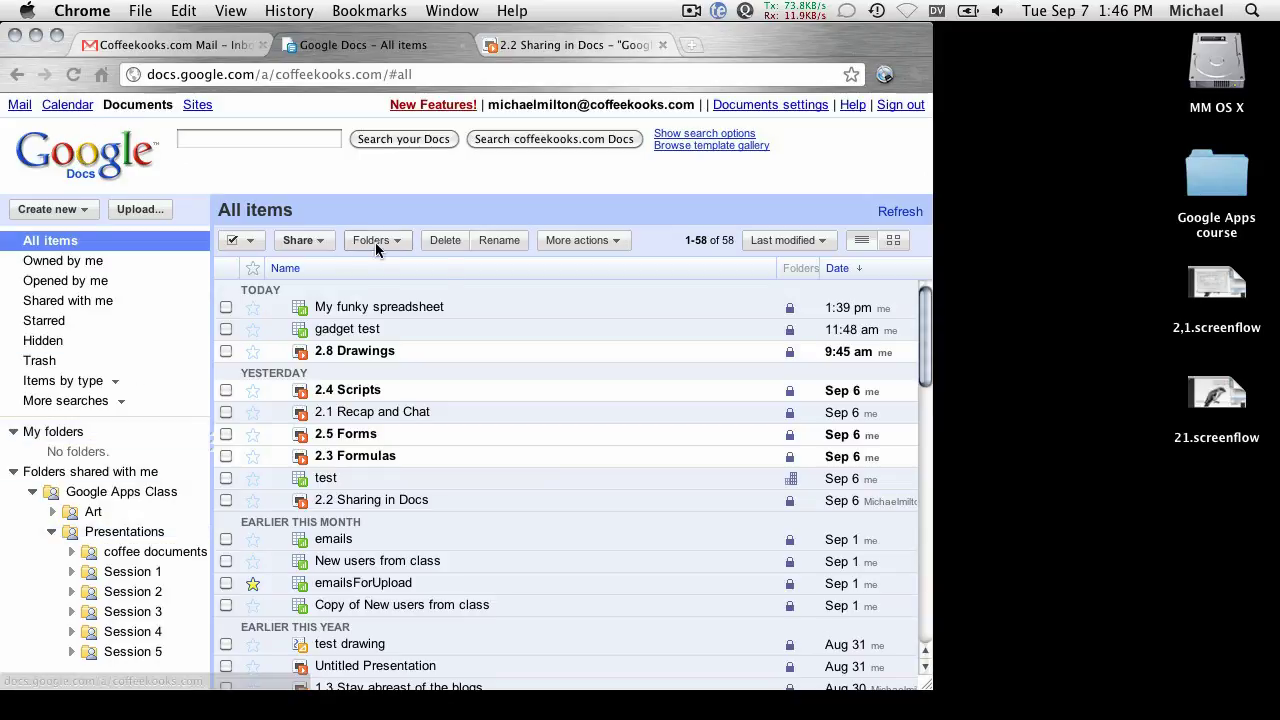
Widen the browser to show the Sharing column, visit Session 2, then return to All items.
{"action": "left_click_drag", "start_coordinate": [929, 684], "coordinate": [1032, 682]}
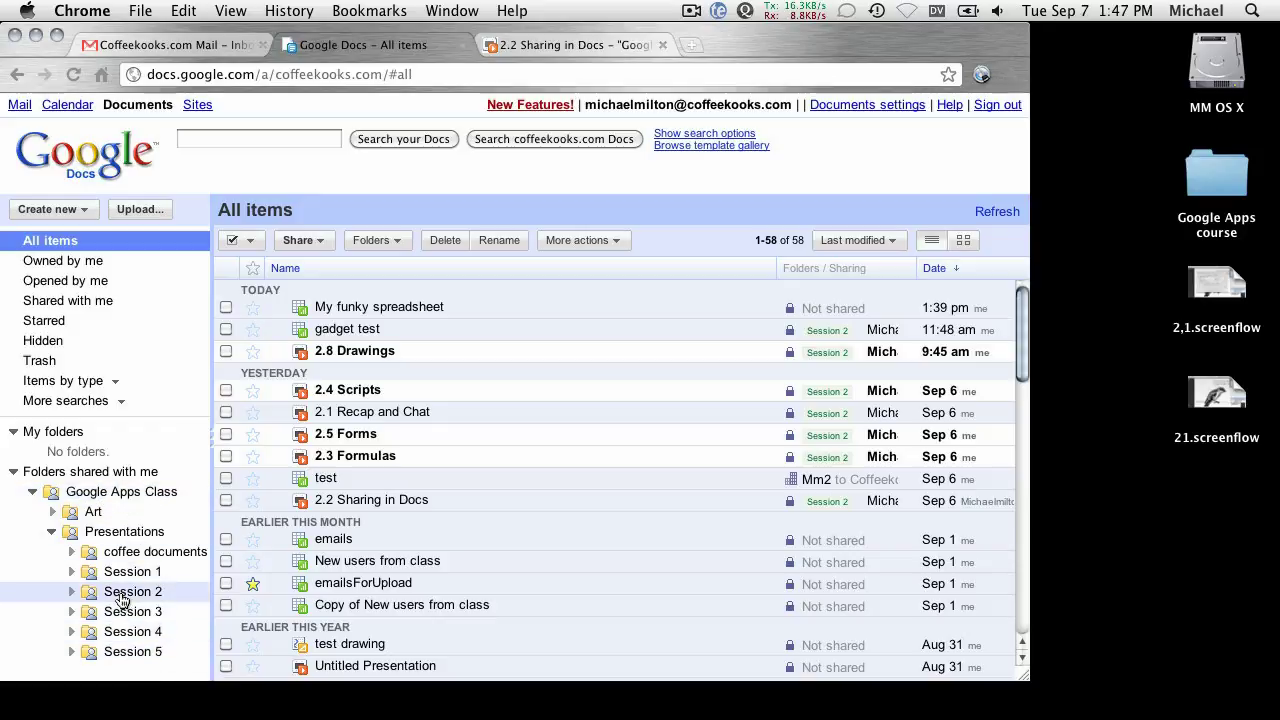
{"action": "left_click", "coordinate": [116, 596]}
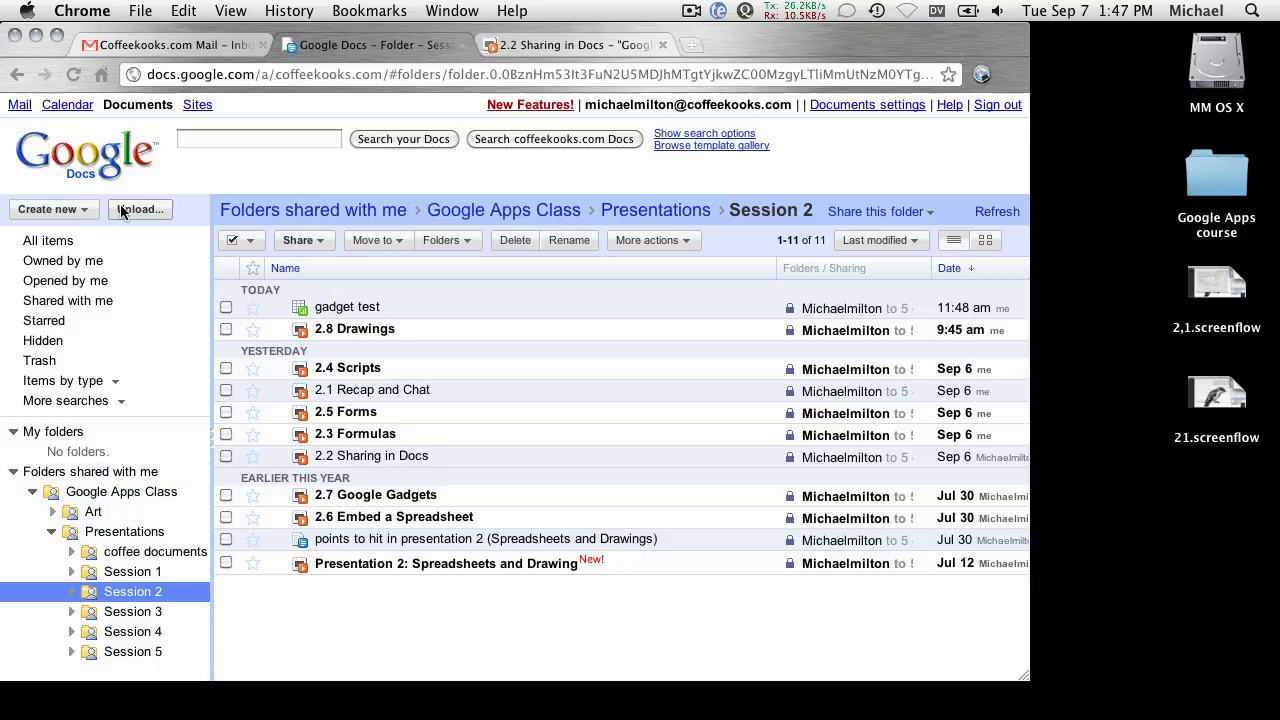
{"action": "left_click", "coordinate": [44, 241]}
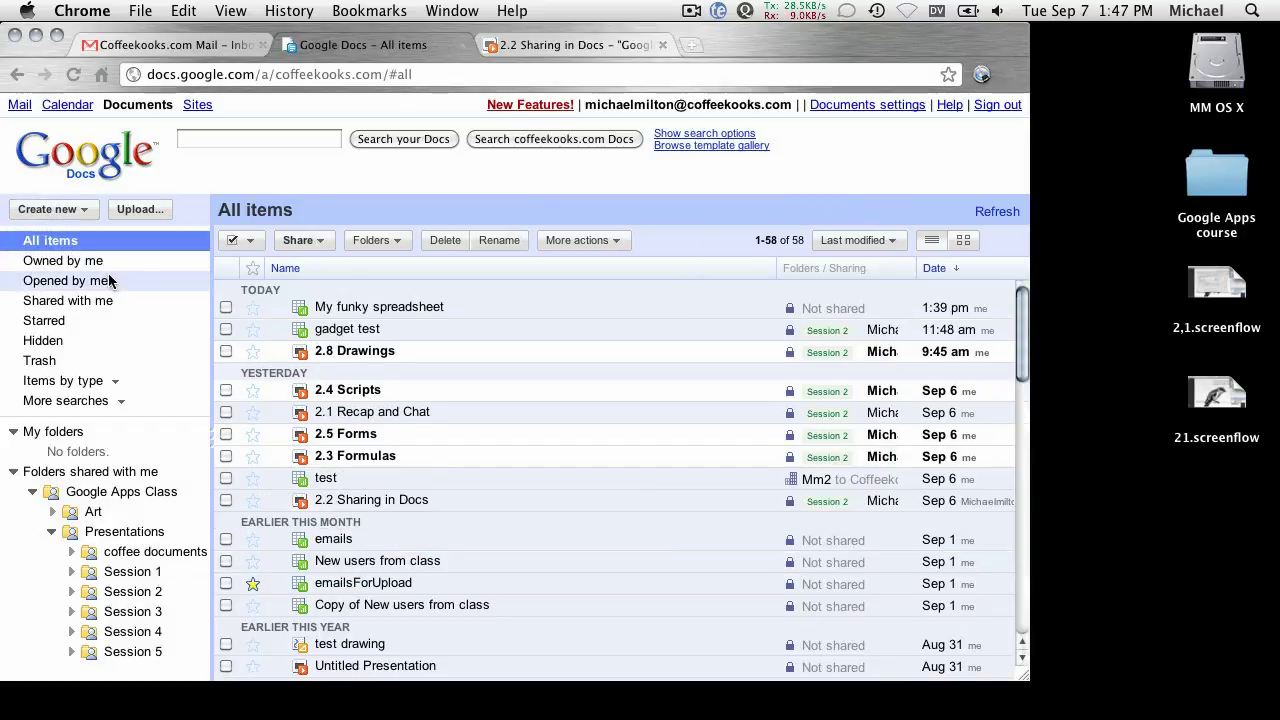
{"action": "left_click", "coordinate": [51, 207]}
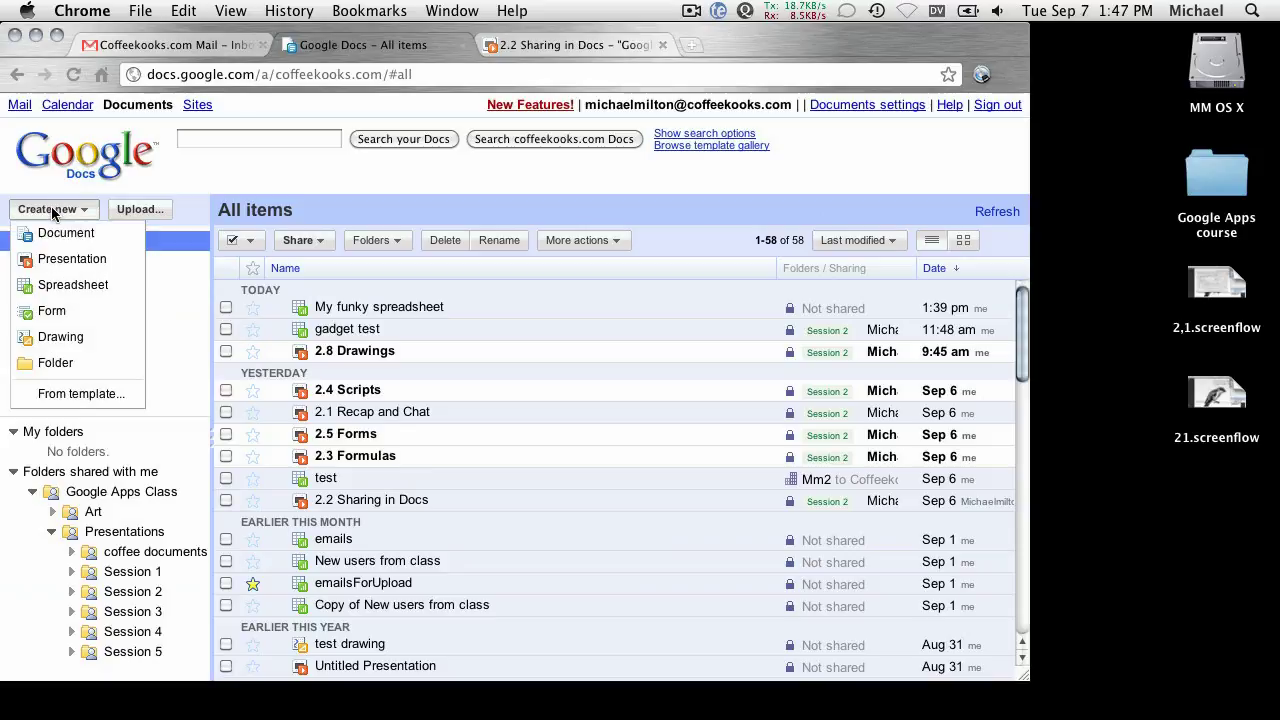
Create a new folder and name it 'Important things', correcting the typo.
{"action": "left_click", "coordinate": [56, 364]}
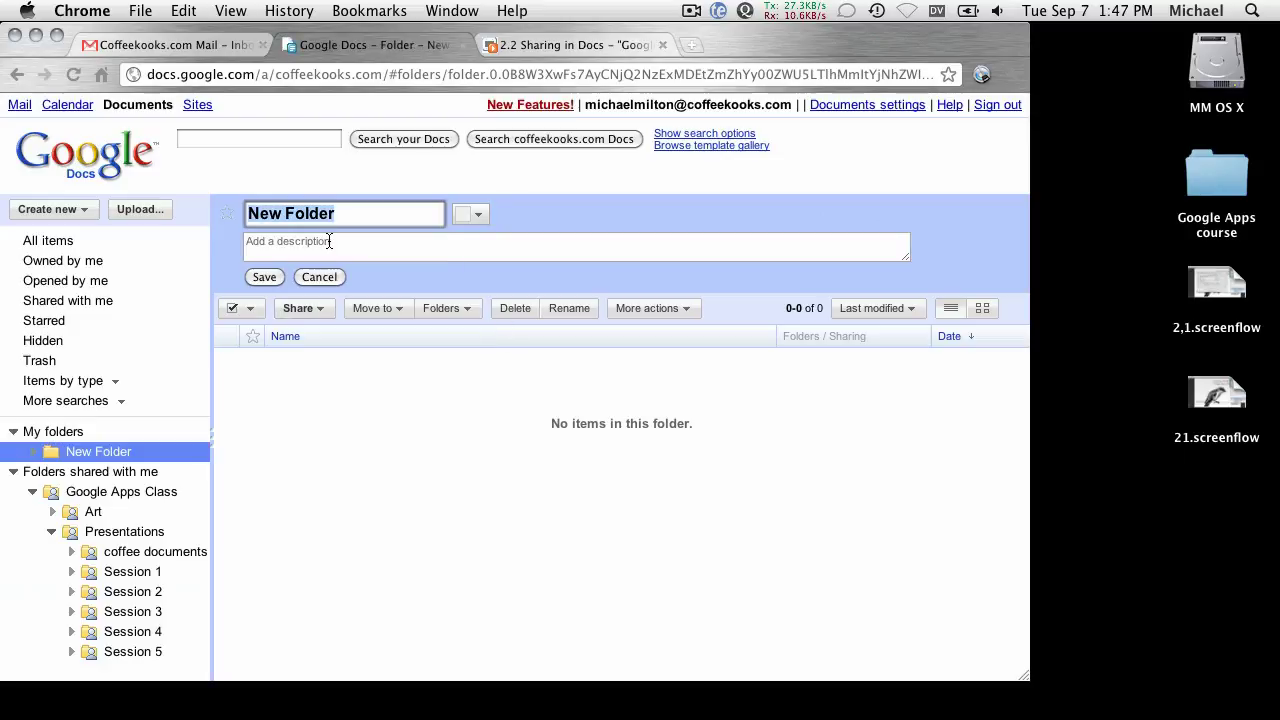
{"action": "type", "text": "I"}
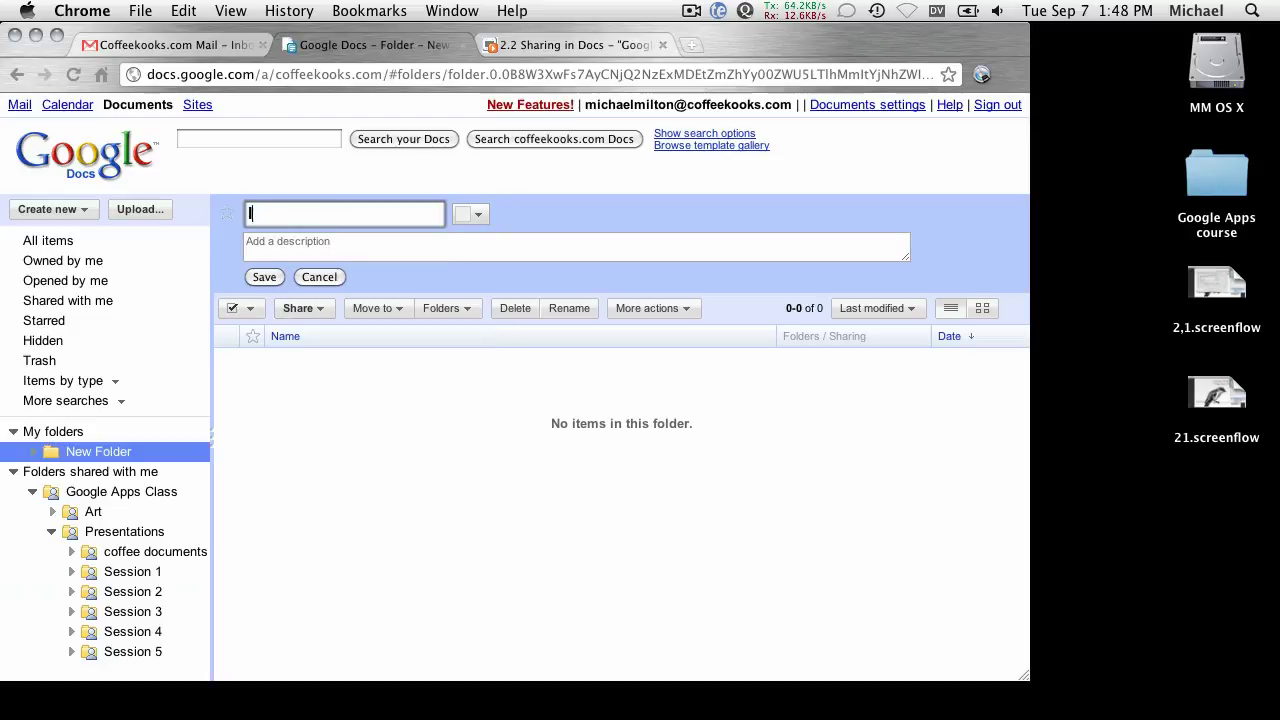
{"action": "type", "text": "mportant thinsg"}
{"action": "key", "text": "BackSpace"}
{"action": "type", "text": "gs"}
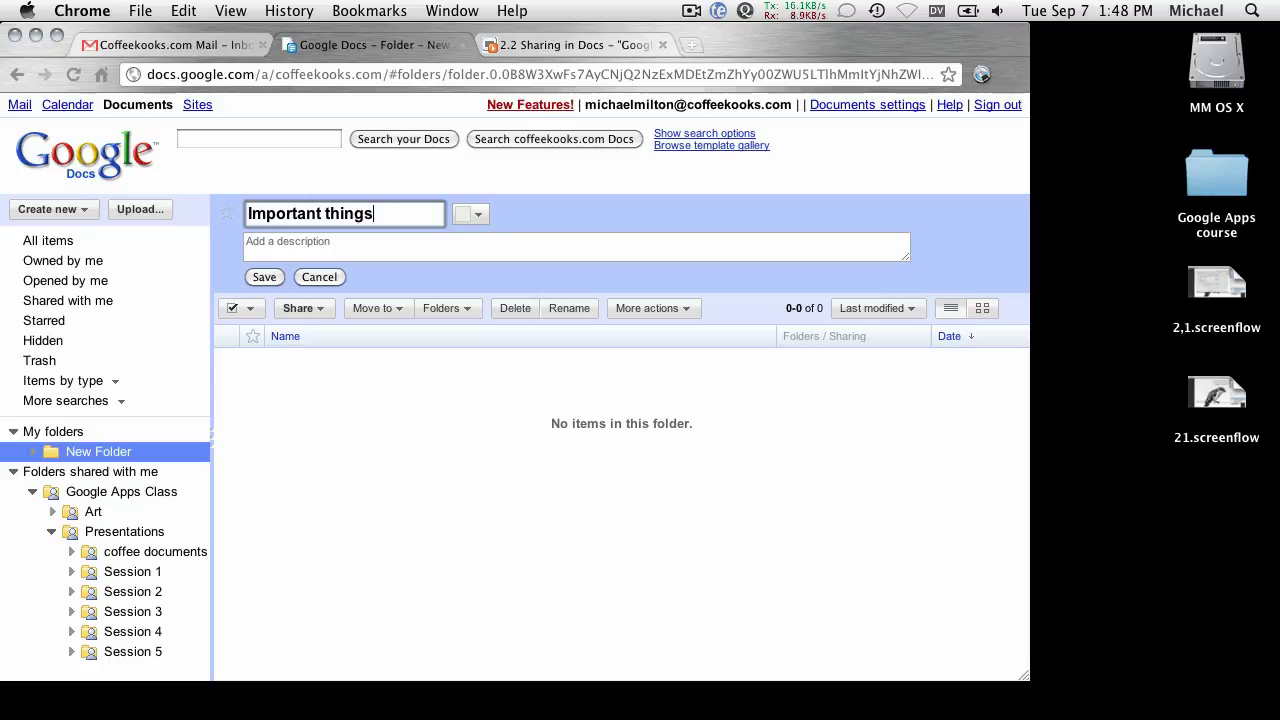
{"action": "left_click", "coordinate": [326, 314]}
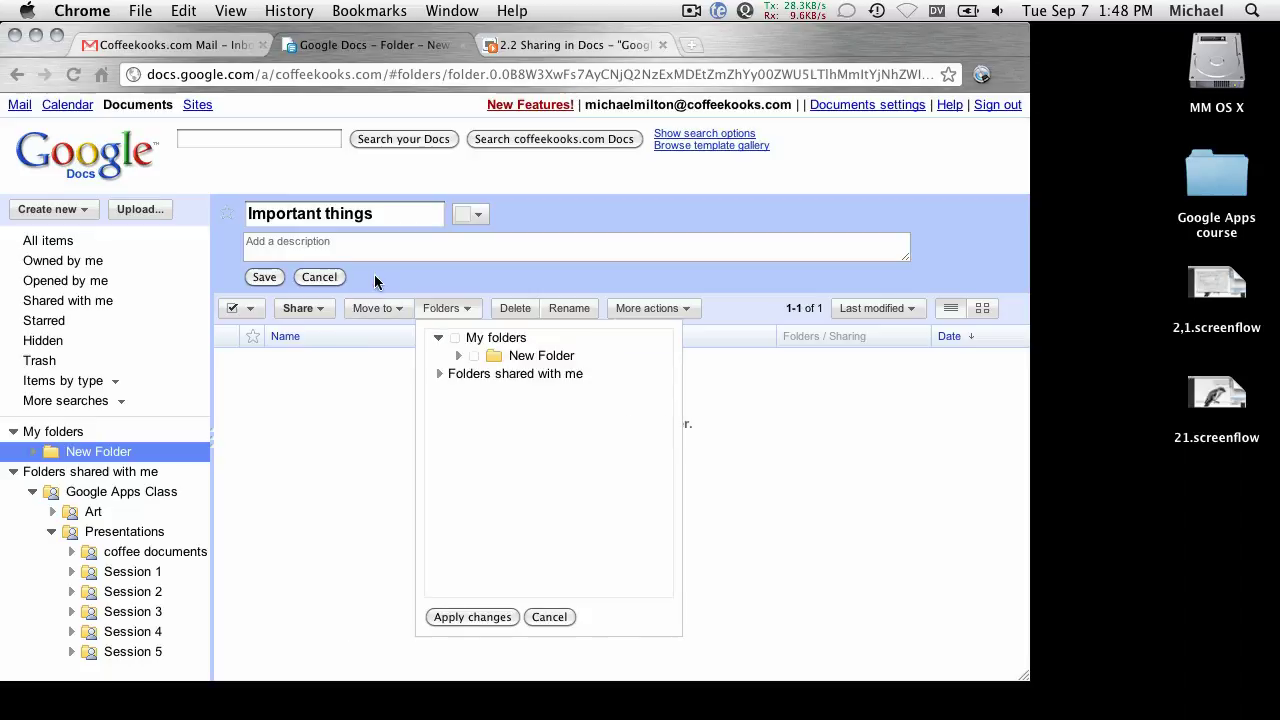
Make the folder visible and editable by anyone at Coffeekooks.com, and save the settings.
{"action": "left_click", "coordinate": [612, 332]}
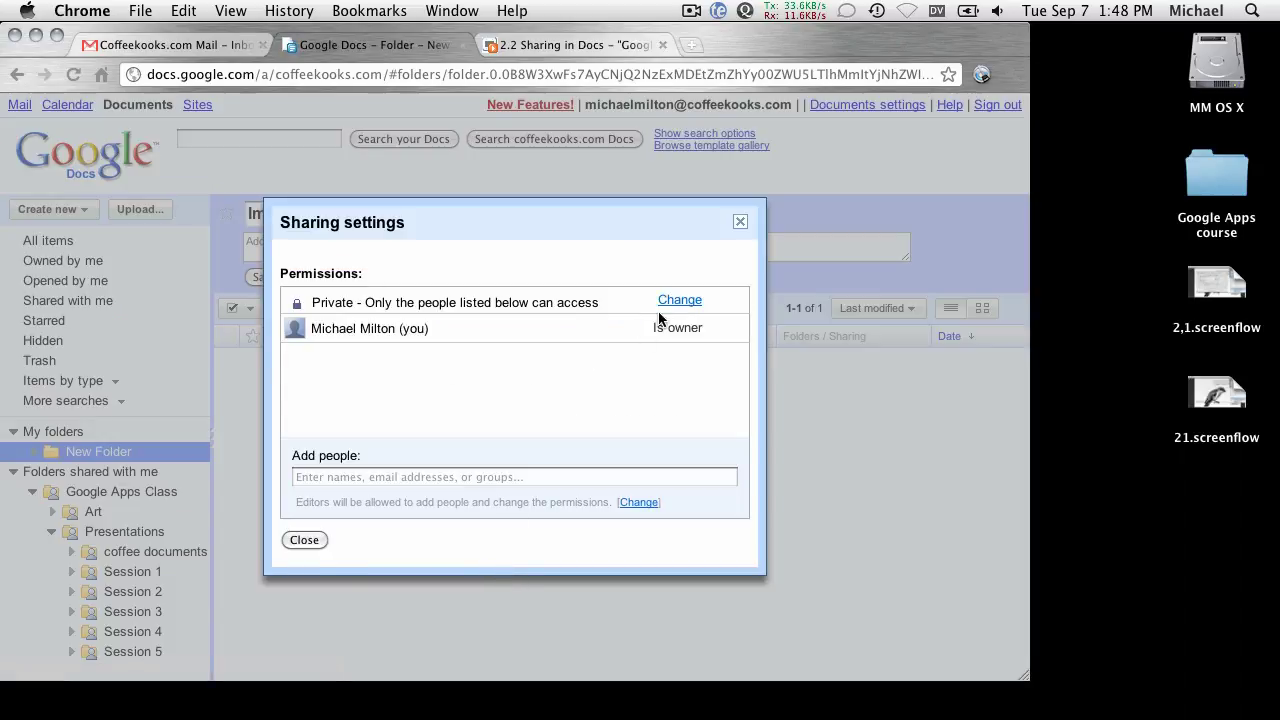
{"action": "left_click", "coordinate": [680, 300]}
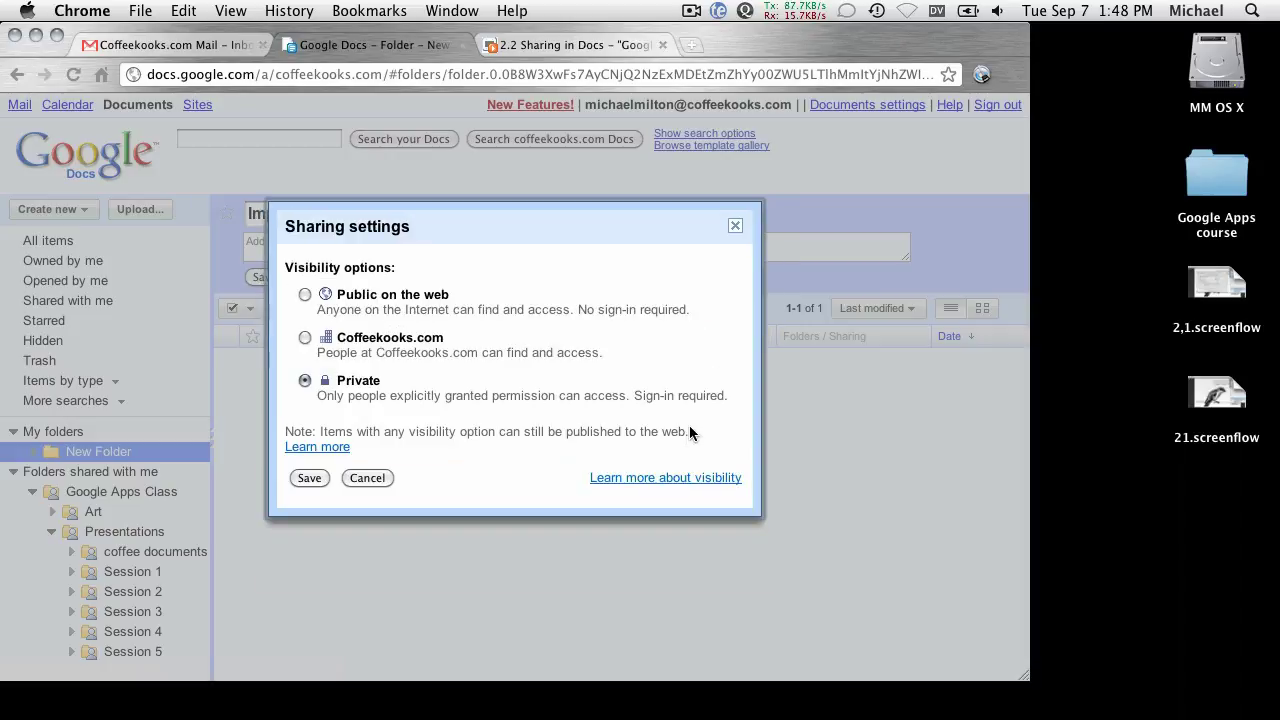
{"action": "left_click", "coordinate": [305, 339]}
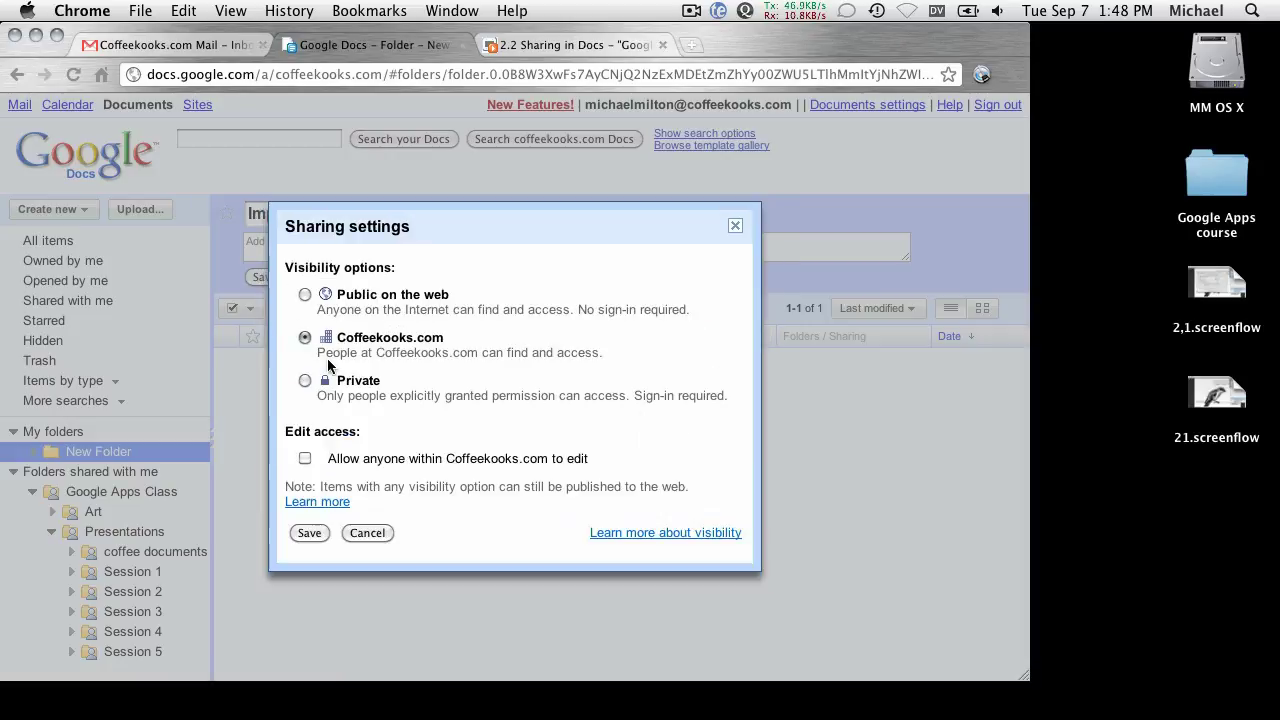
{"action": "left_click", "coordinate": [305, 459]}
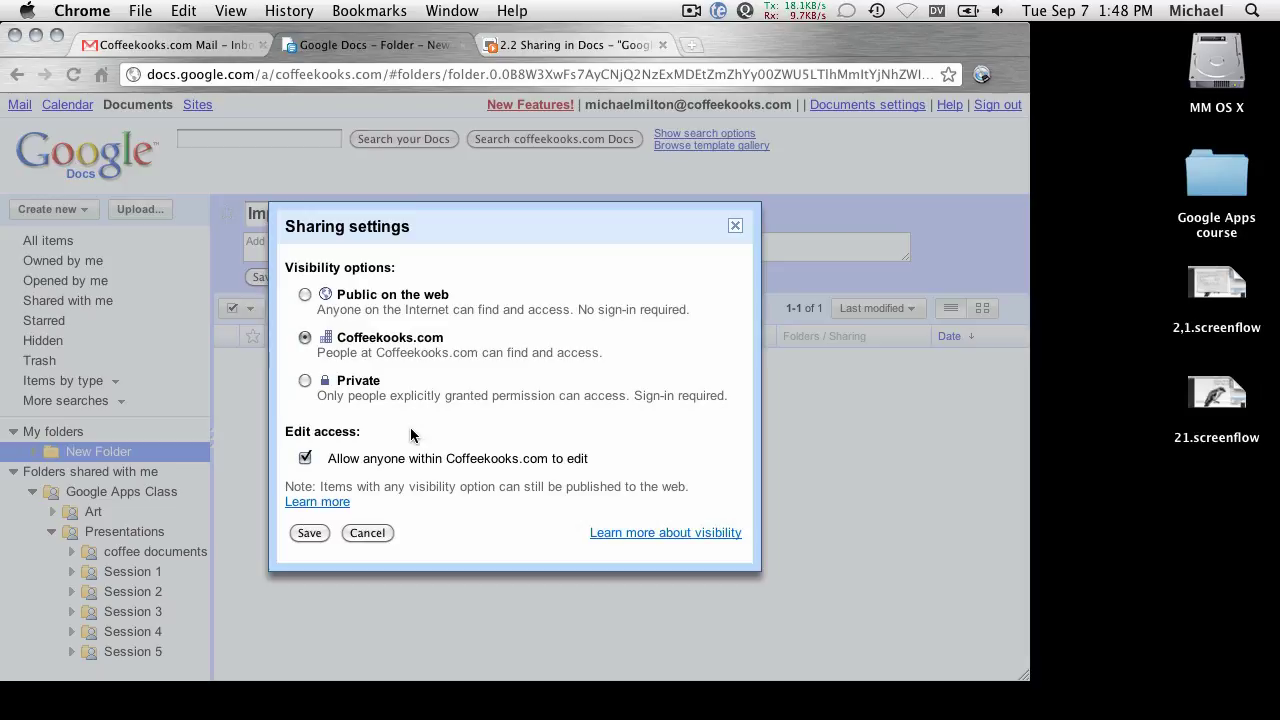
{"action": "left_click", "coordinate": [309, 533]}
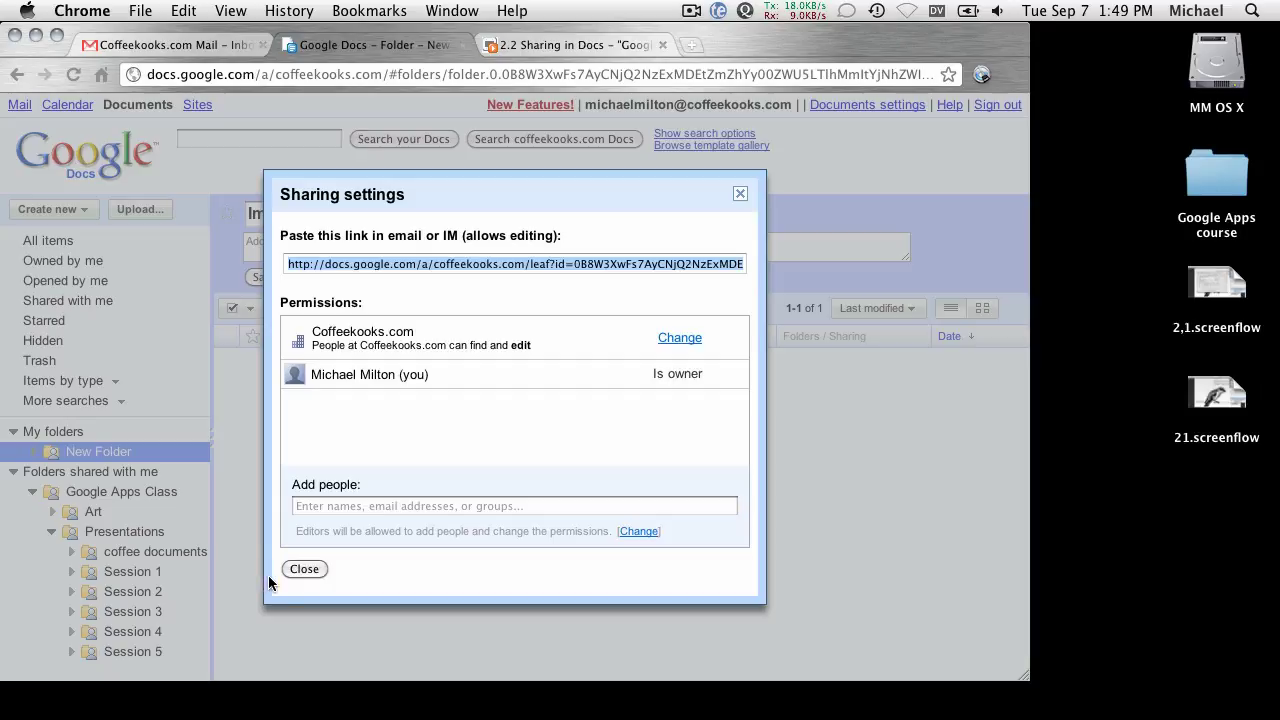
Close the sharing settings and show slide 2 of the 2.2 Sharing in Docs presentation.
{"action": "left_click", "coordinate": [298, 568]}
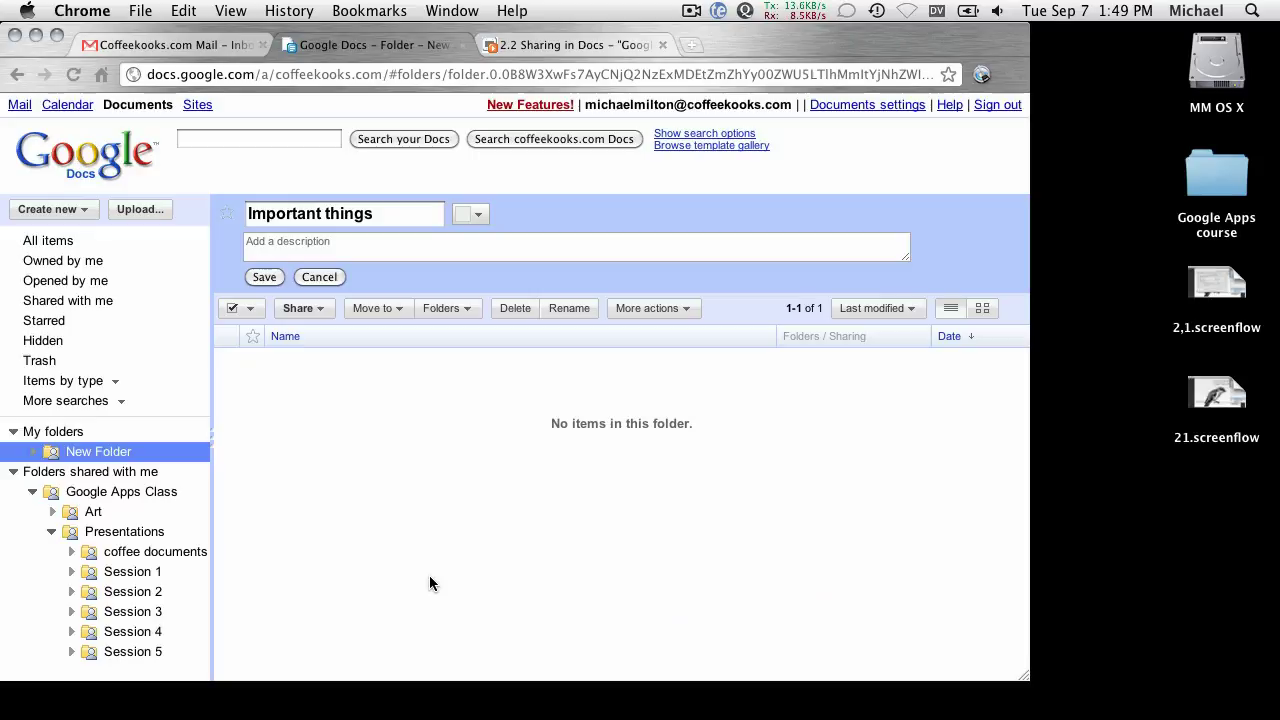
{"action": "left_click", "coordinate": [521, 42]}
{"action": "left_click", "coordinate": [137, 416]}
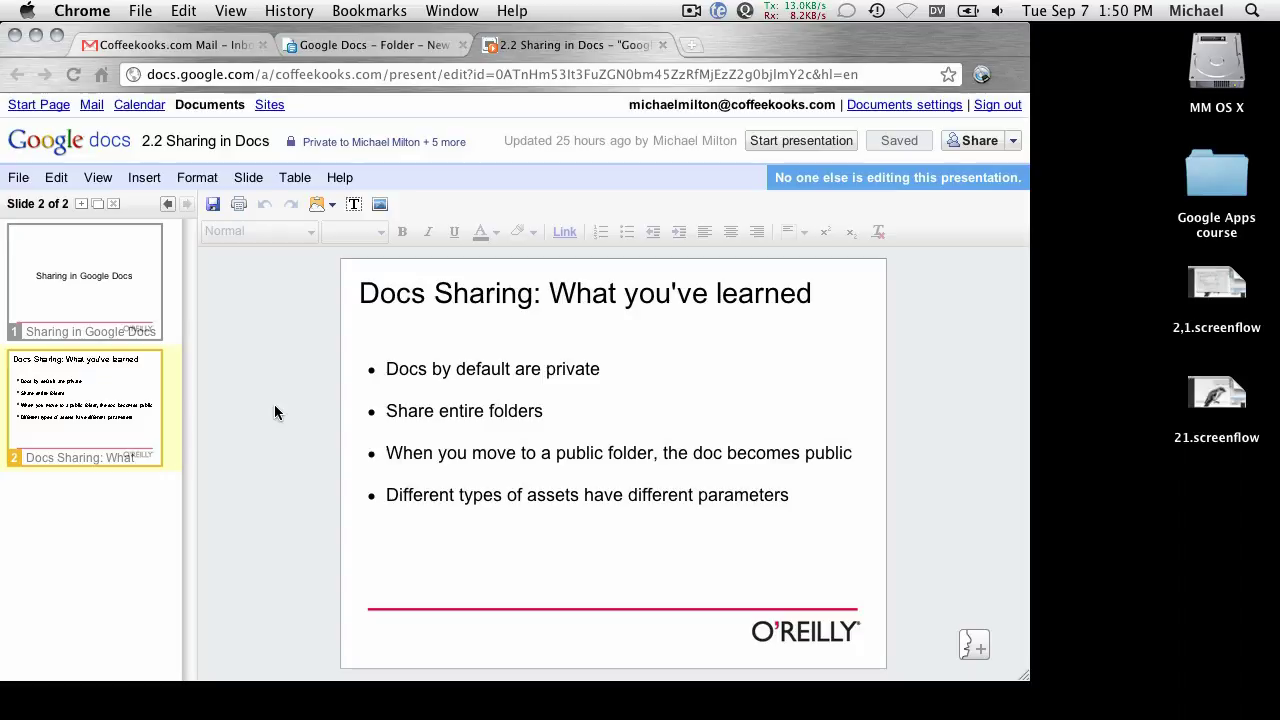
Open the password manager's saved logins list, then dismiss it.
{"action": "left_click", "coordinate": [981, 74]}
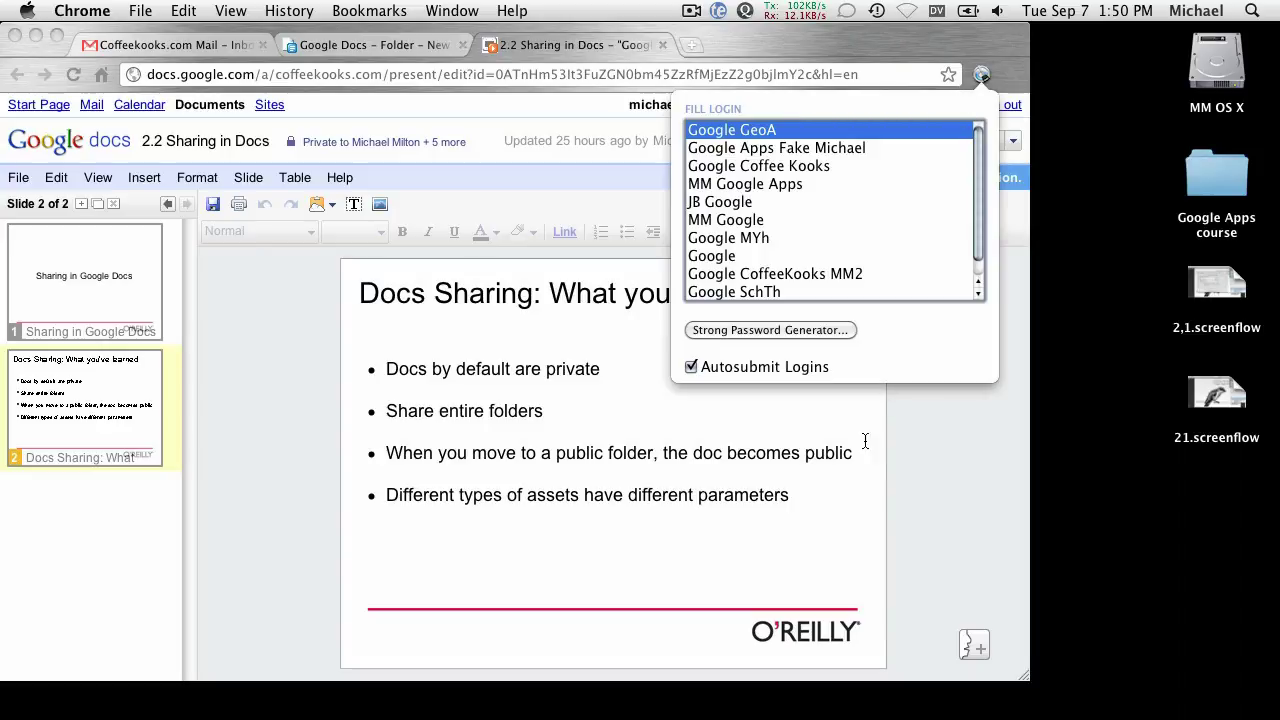
{"action": "left_click", "coordinate": [905, 463]}
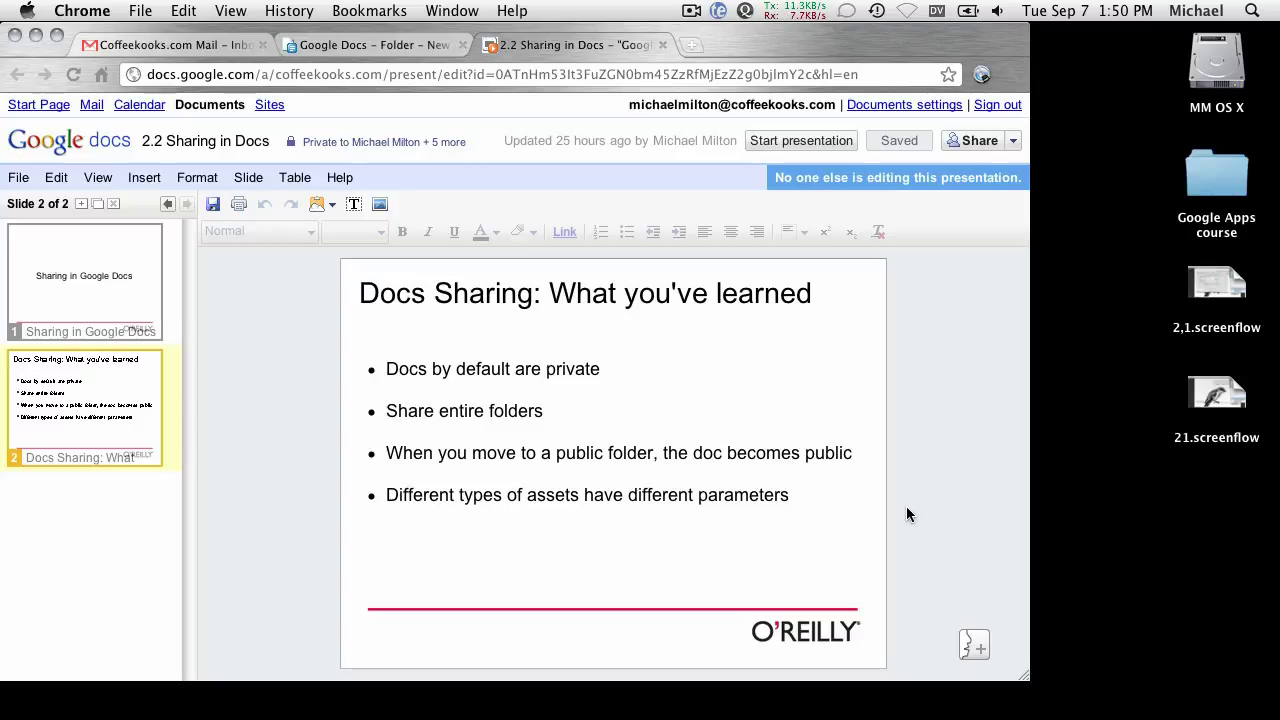
Return to the Important things folder and reopen its sharing settings to show the link.
{"action": "left_click", "coordinate": [328, 46]}
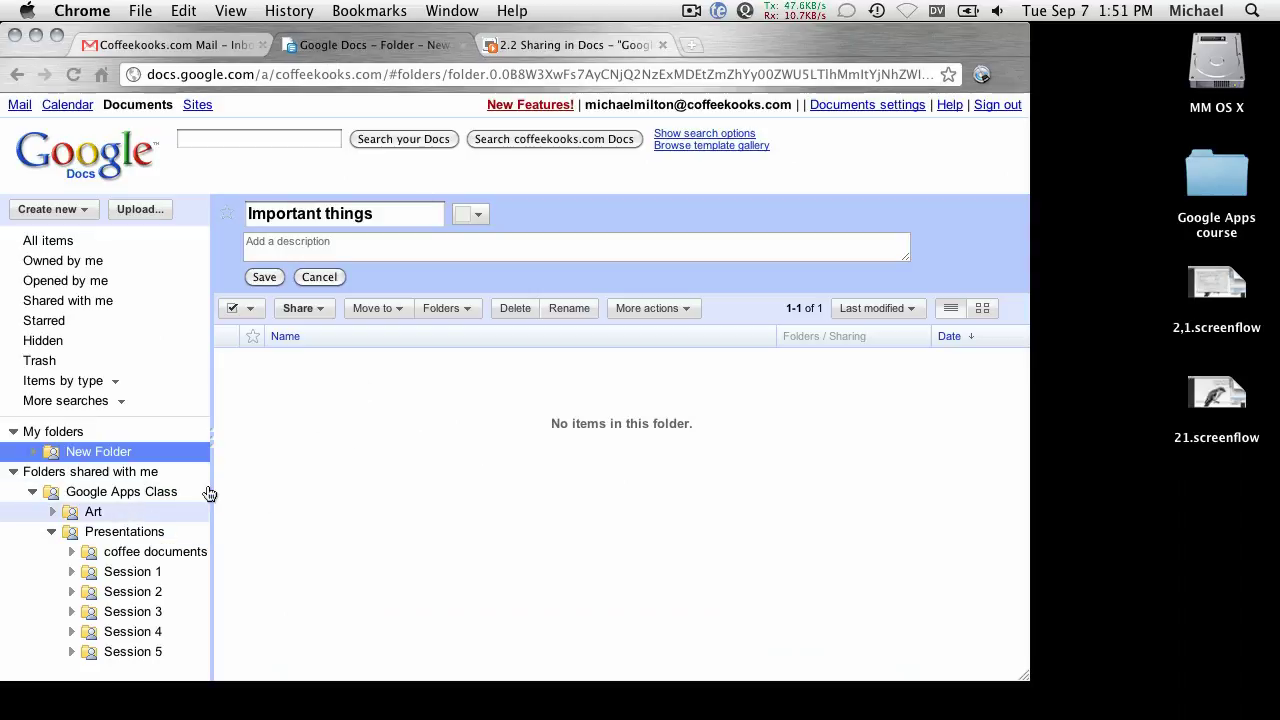
{"action": "left_click", "coordinate": [376, 214]}
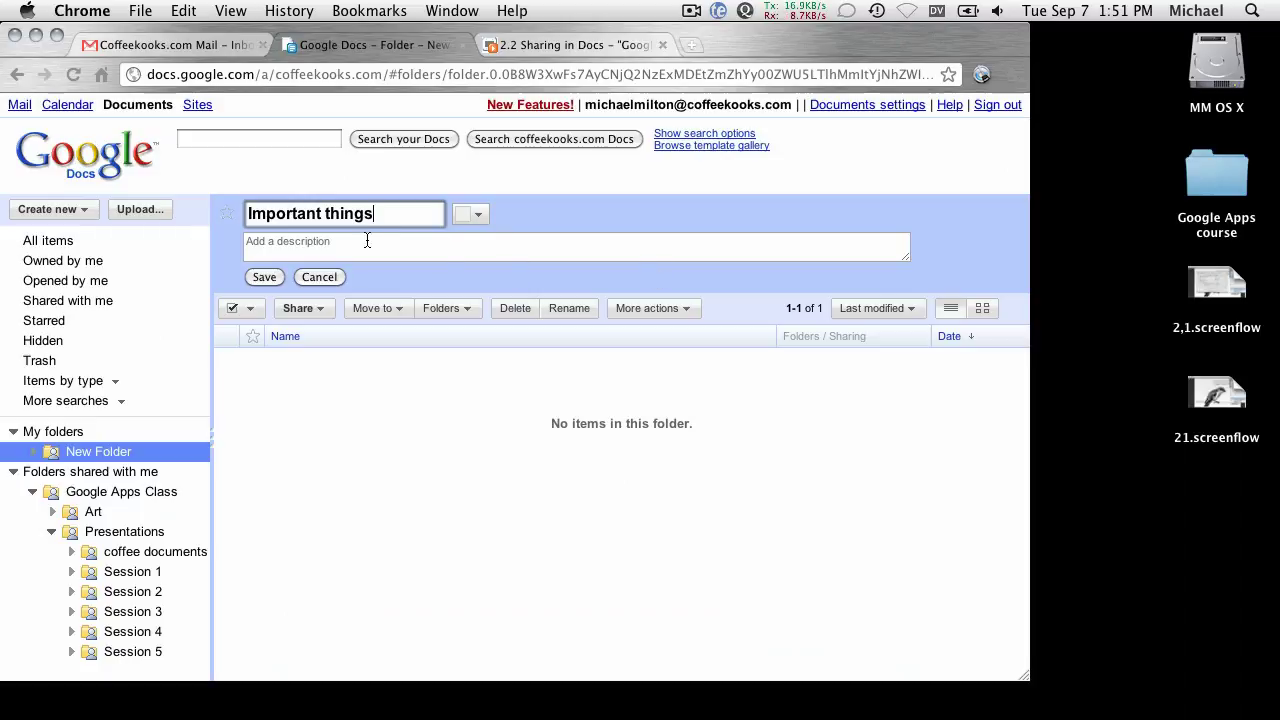
{"action": "left_click", "coordinate": [311, 315]}
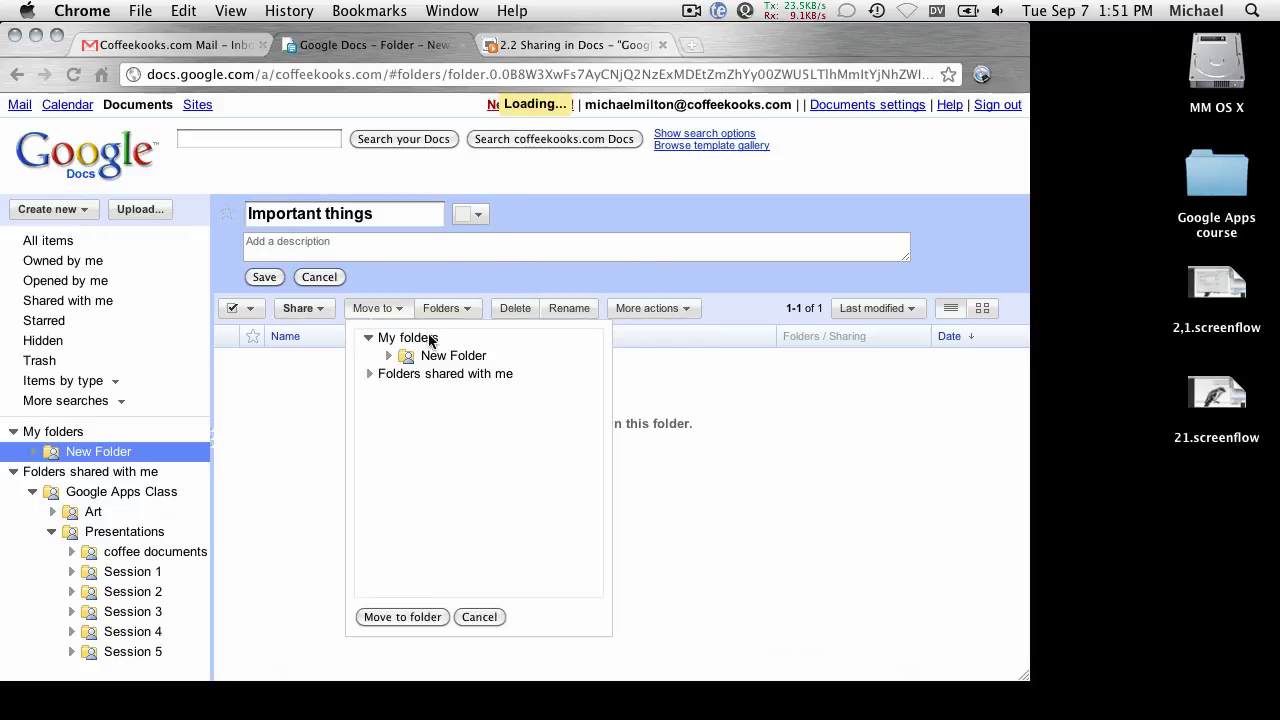
{"action": "left_click", "coordinate": [612, 332]}
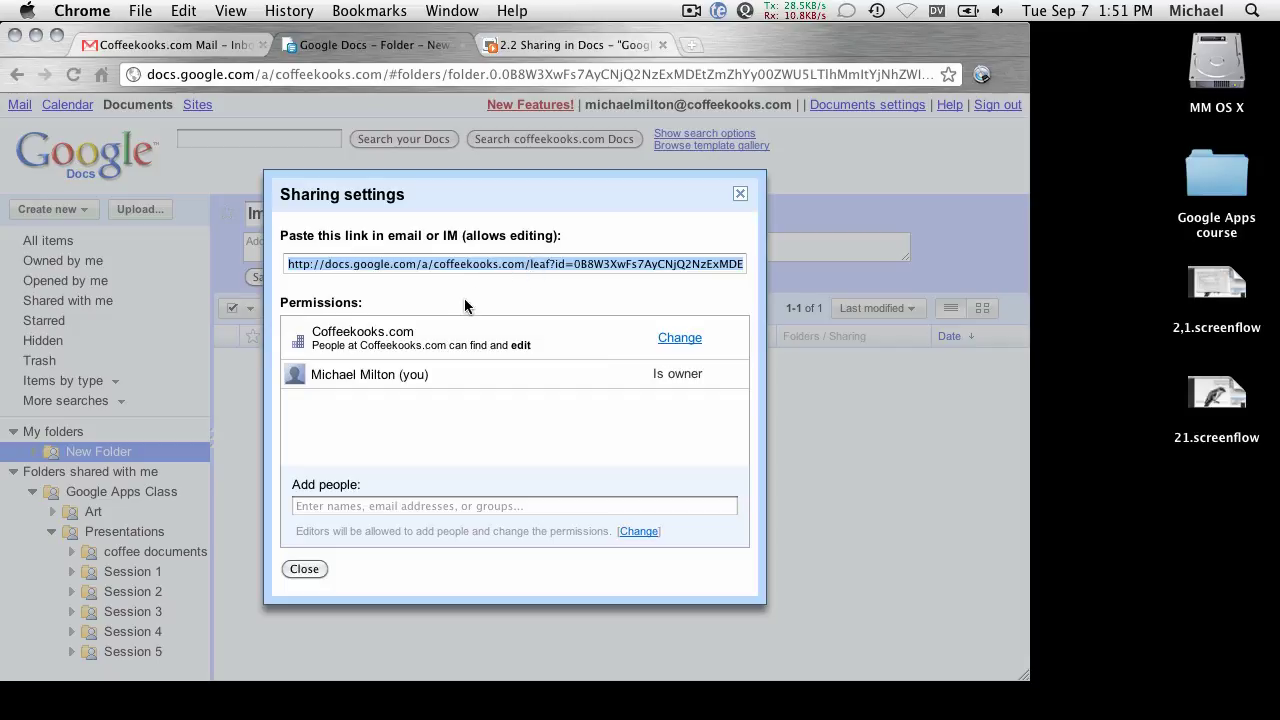
{"action": "mouse_move", "coordinate": [455, 700]}
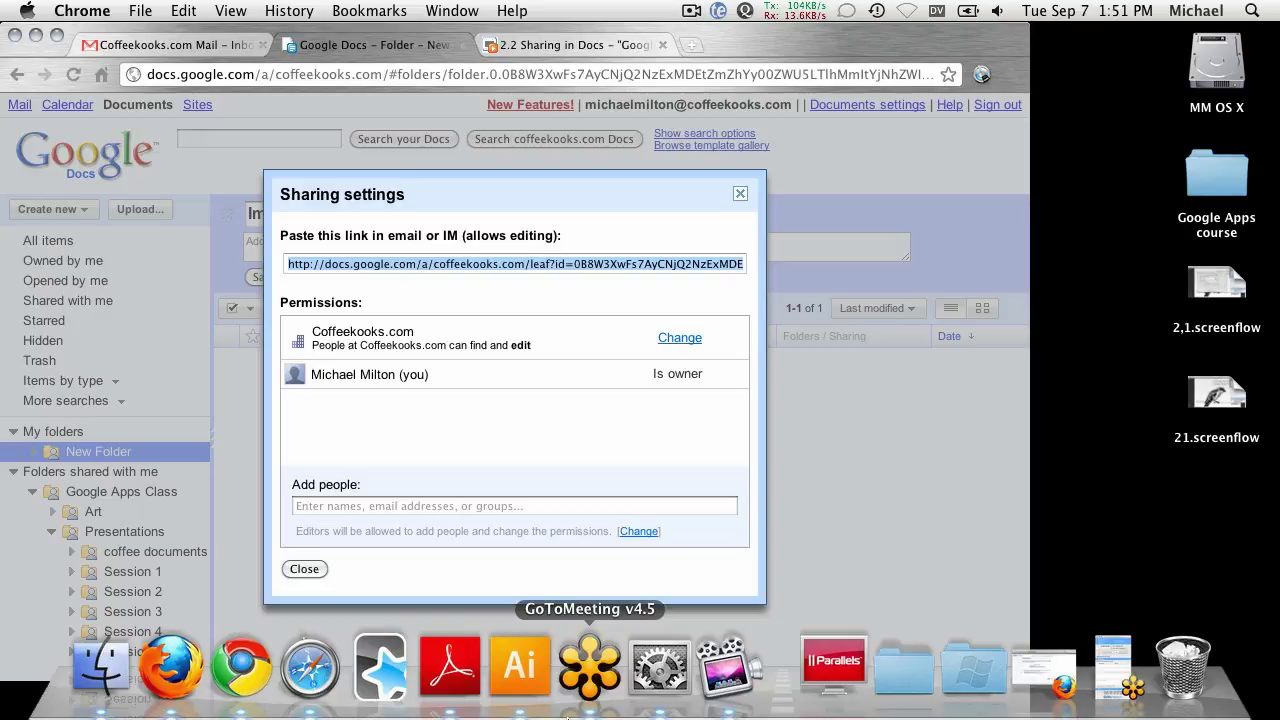
{"action": "key", "text": "ctrl+space"}
Launch TextEdit, paste the folder's sharing link, and enlarge the link's font.
{"action": "type", "text": "text"}
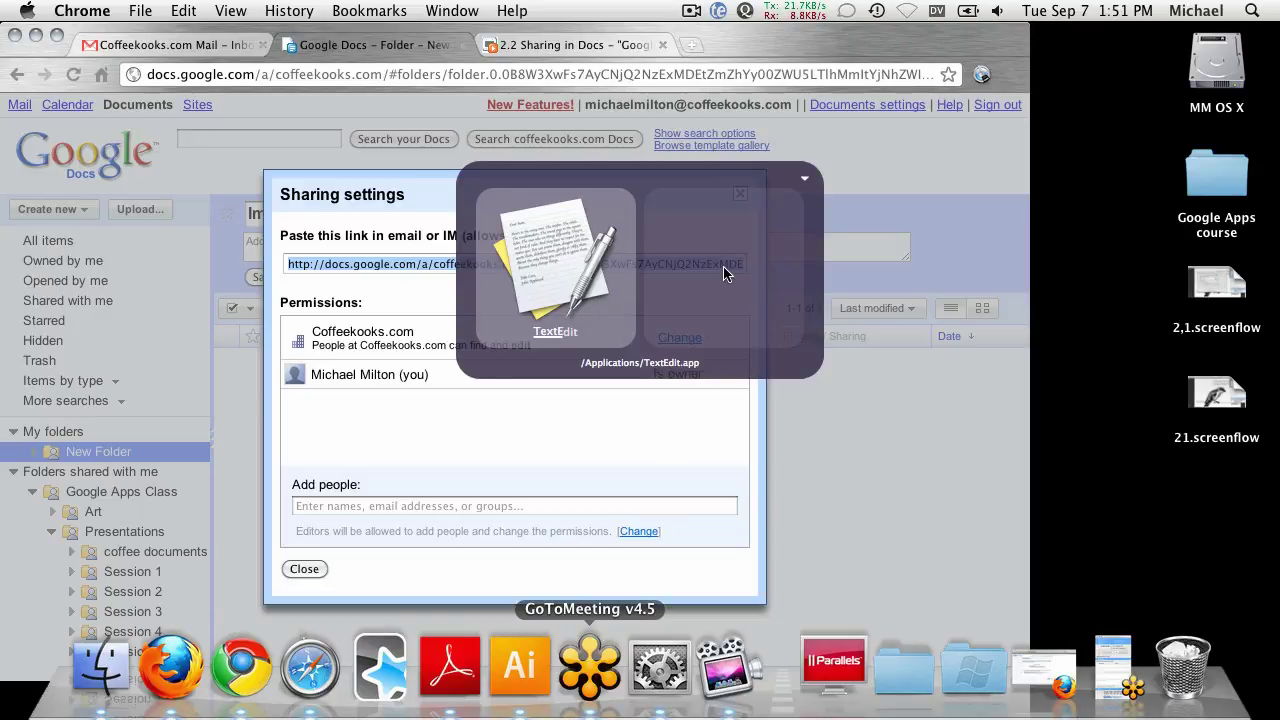
{"action": "key", "text": "Return"}
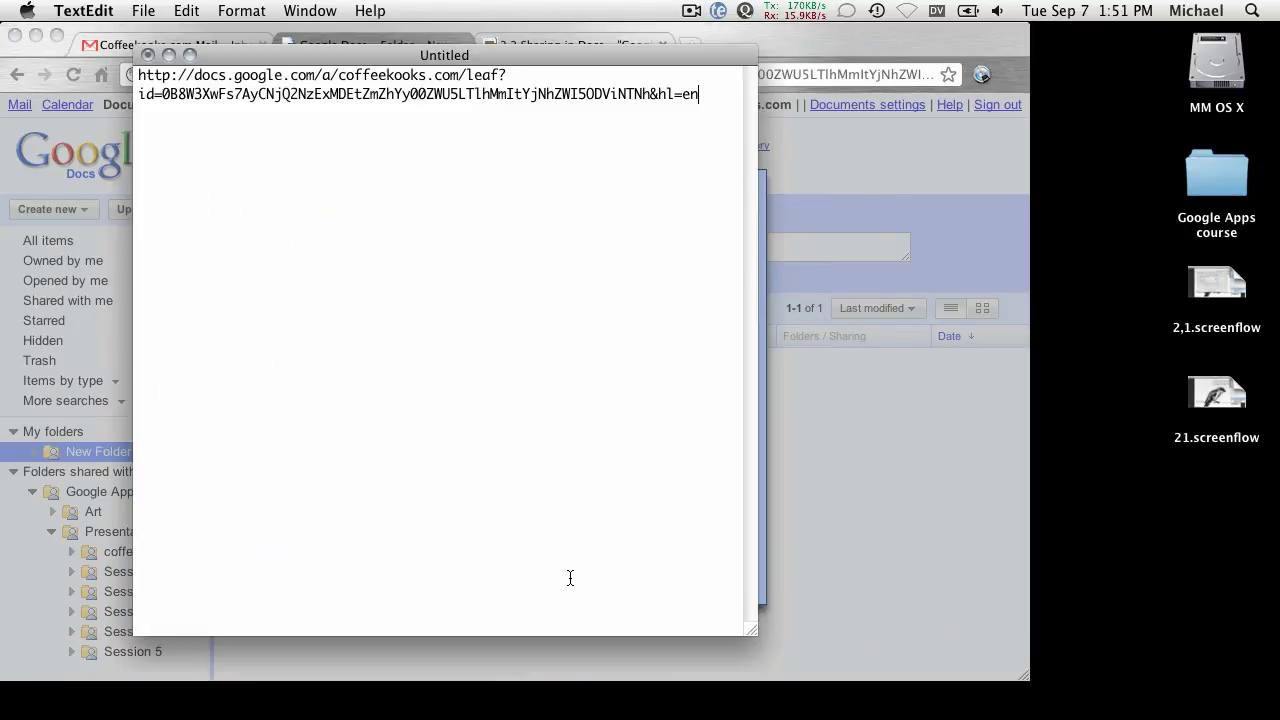
{"action": "left_click_drag", "start_coordinate": [751, 630], "coordinate": [1064, 586]}
{"action": "left_click_drag", "start_coordinate": [720, 155], "coordinate": [138, 70]}
{"action": "key", "text": "super+plus"}
{"action": "key", "text": "super+plus"}
{"action": "key", "text": "super+plus"}
{"action": "key", "text": "super+plus"}
{"action": "key", "text": "super+plus"}
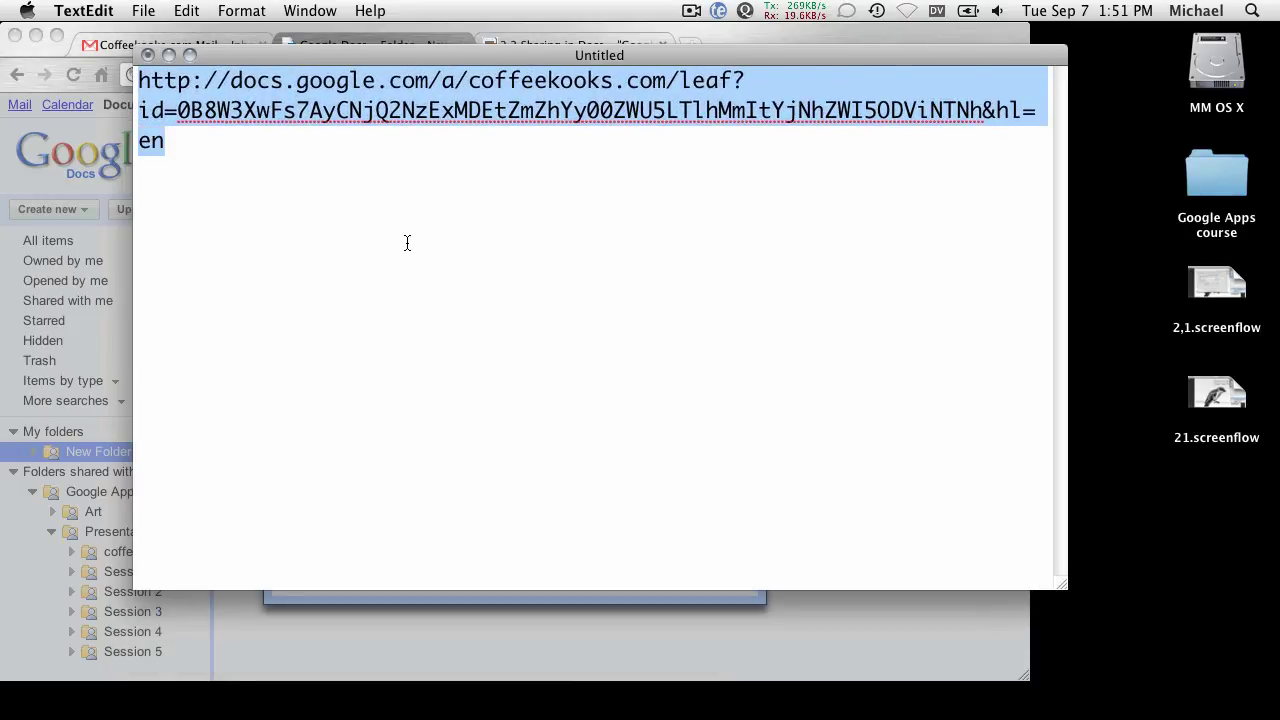
{"action": "key", "text": "super+minus"}
Select the document ID within the link, then close TextEdit without saving.
{"action": "left_click", "coordinate": [449, 223]}
{"action": "left_click_drag", "start_coordinate": [385, 54], "coordinate": [258, 33]}
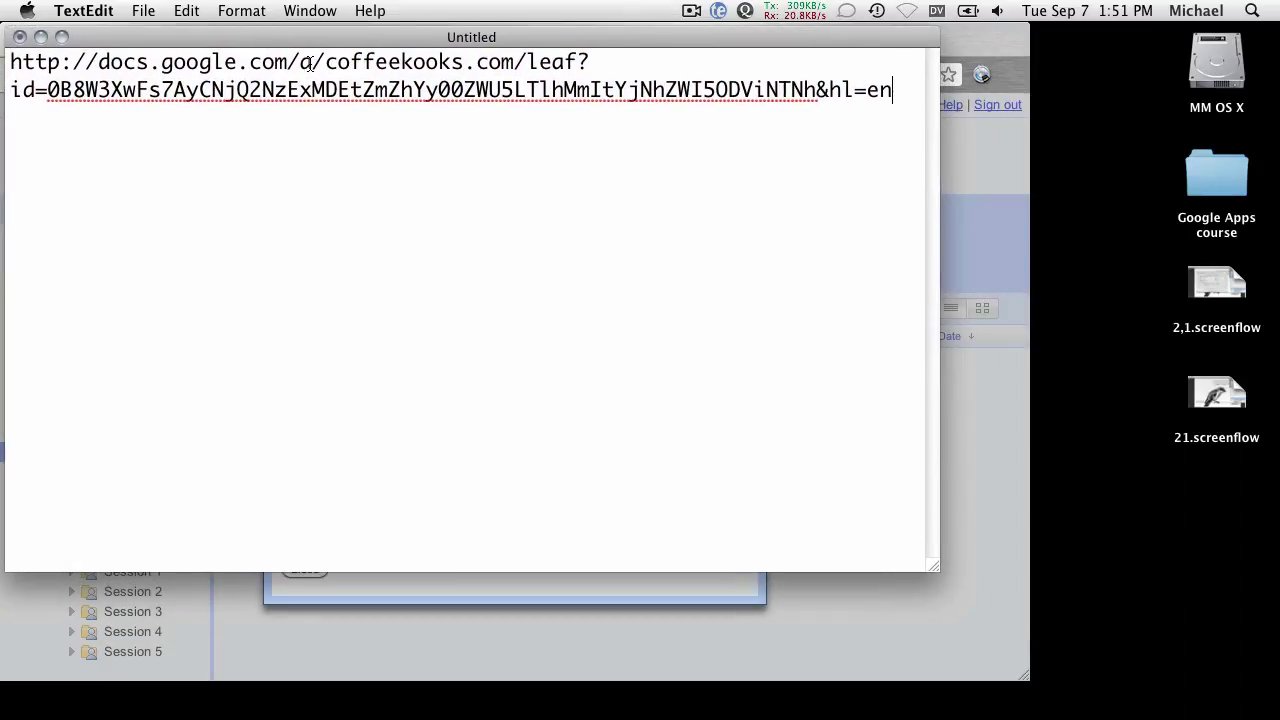
{"action": "double_click", "coordinate": [282, 90]}
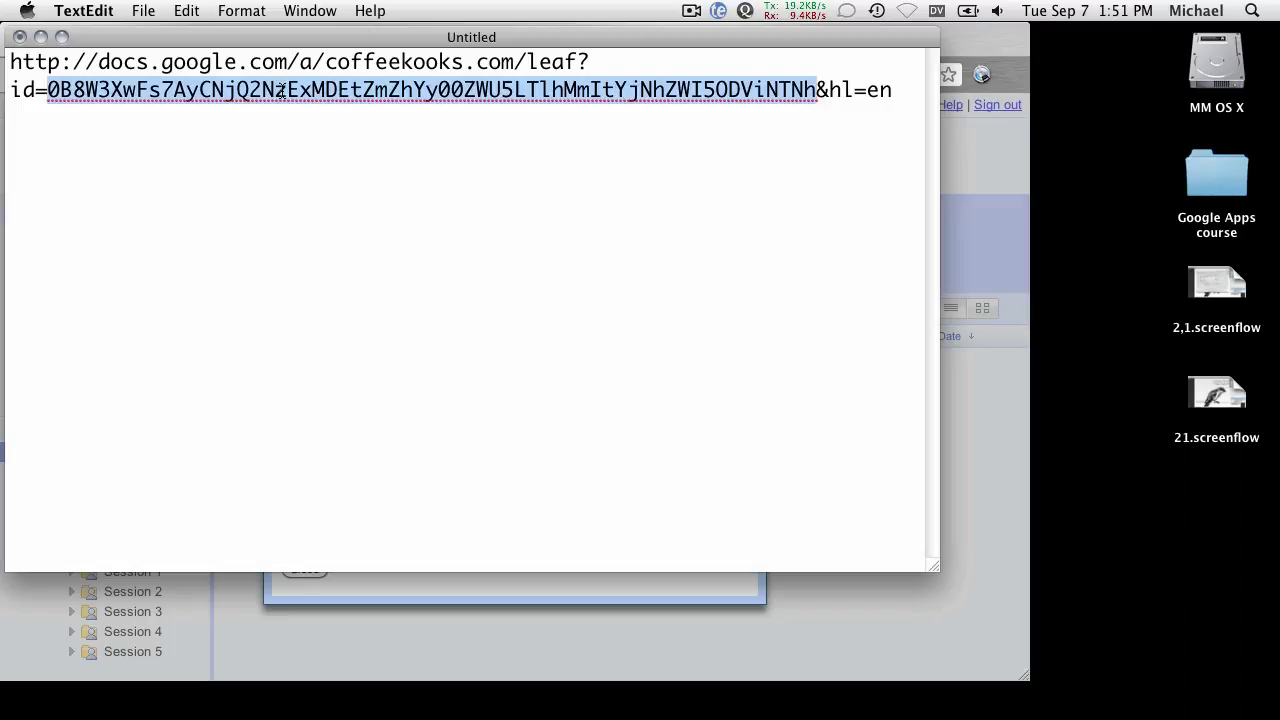
{"action": "left_click", "coordinate": [51, 94]}
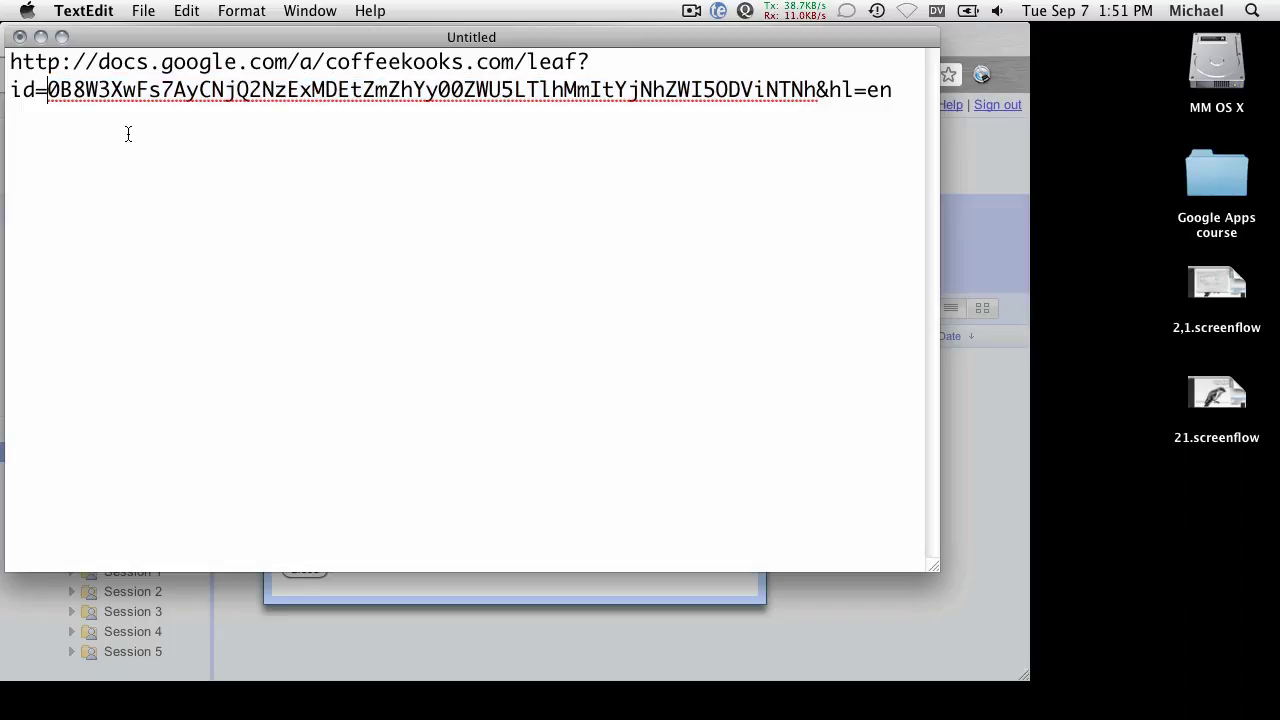
{"action": "left_click_drag", "start_coordinate": [168, 37], "coordinate": [322, 113]}
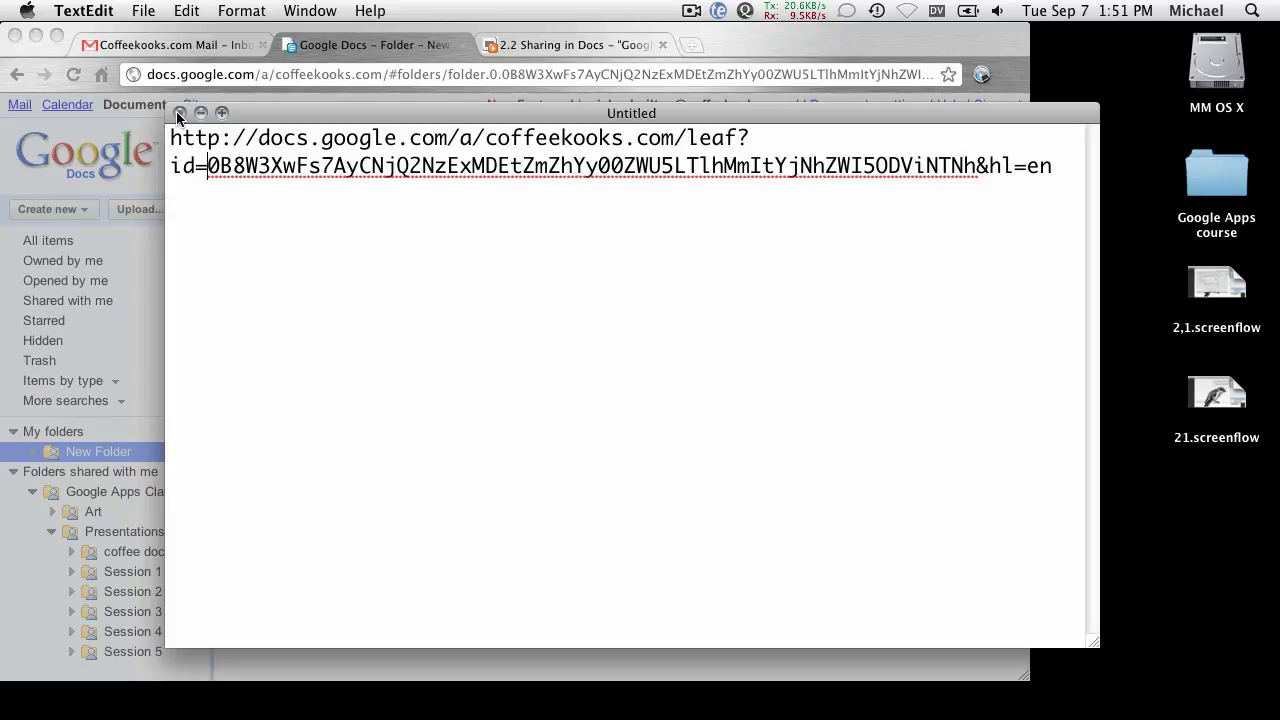
{"action": "left_click", "coordinate": [179, 116]}
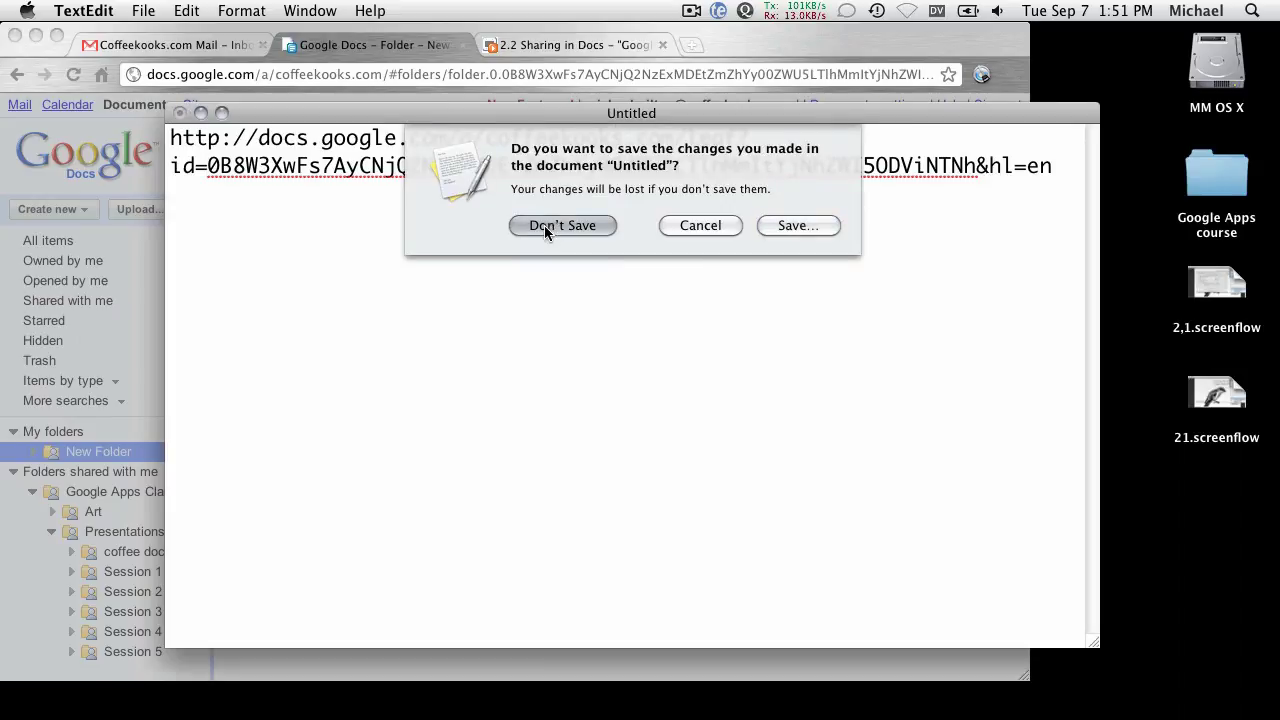
{"action": "left_click", "coordinate": [546, 224]}
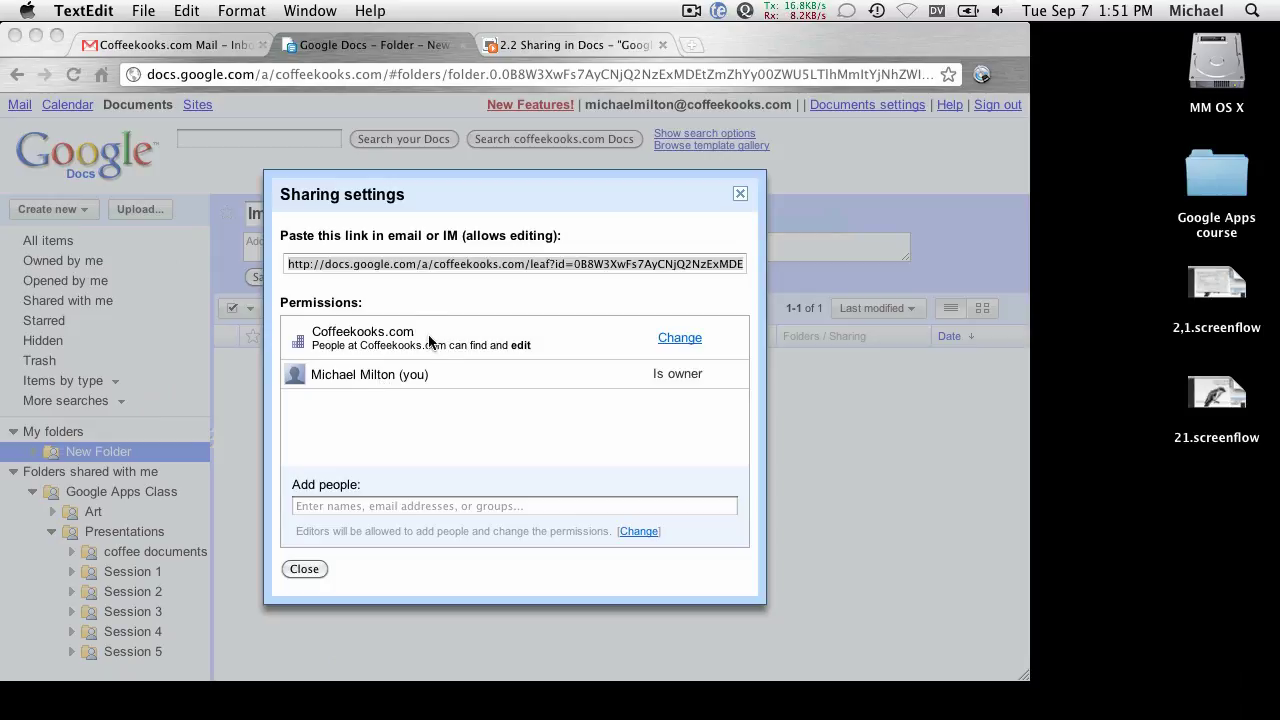
Select the folder's sharing link, then close the Sharing settings dialog.
{"action": "left_click", "coordinate": [426, 264]}
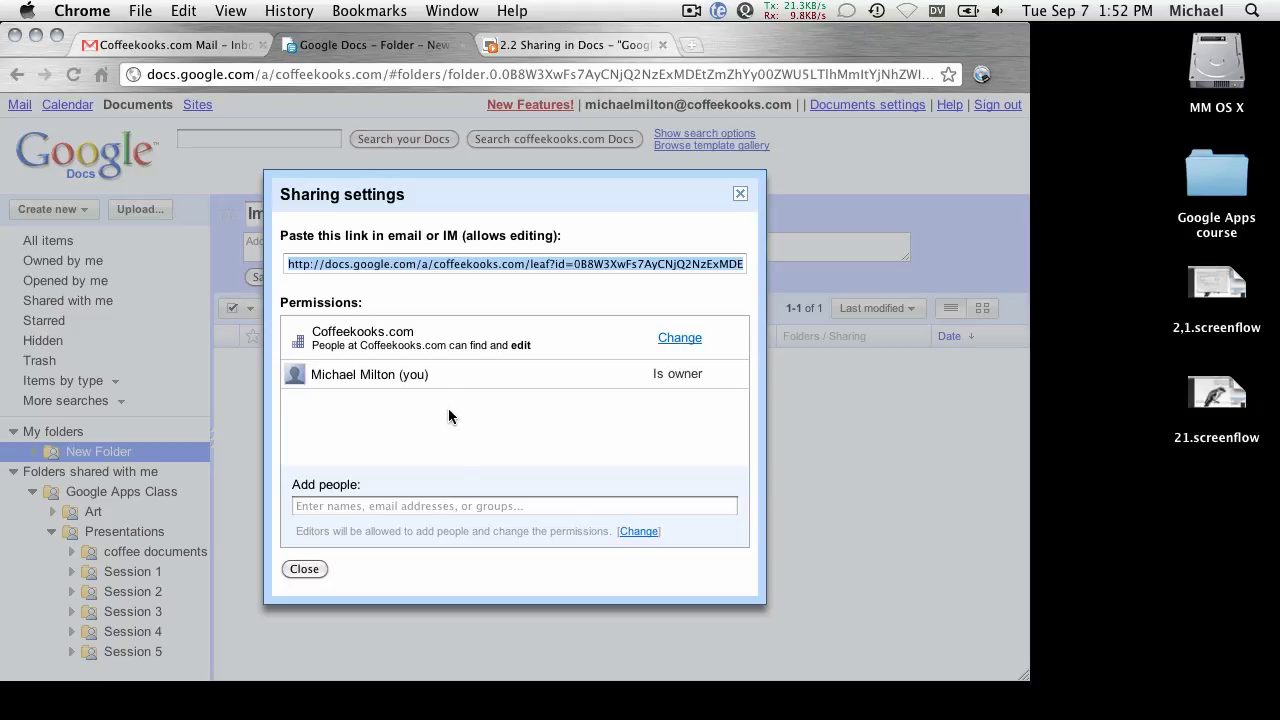
{"action": "left_click", "coordinate": [577, 263]}
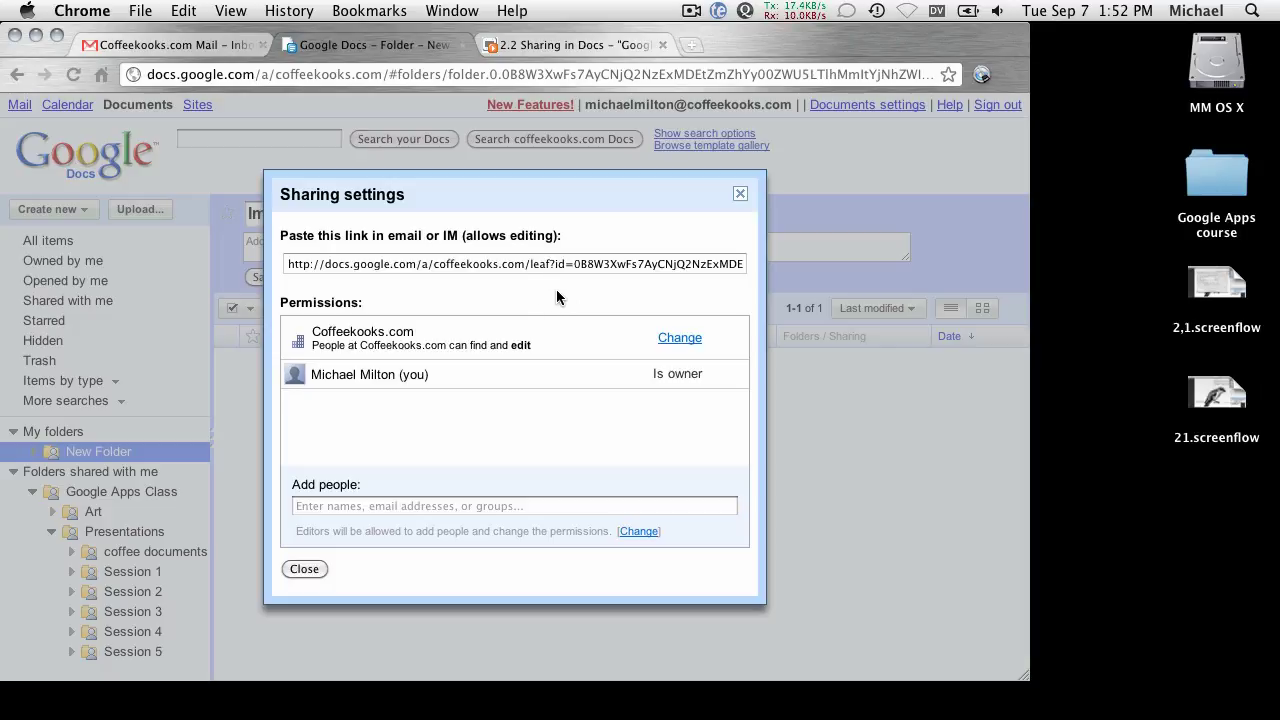
{"action": "left_click", "coordinate": [303, 570]}
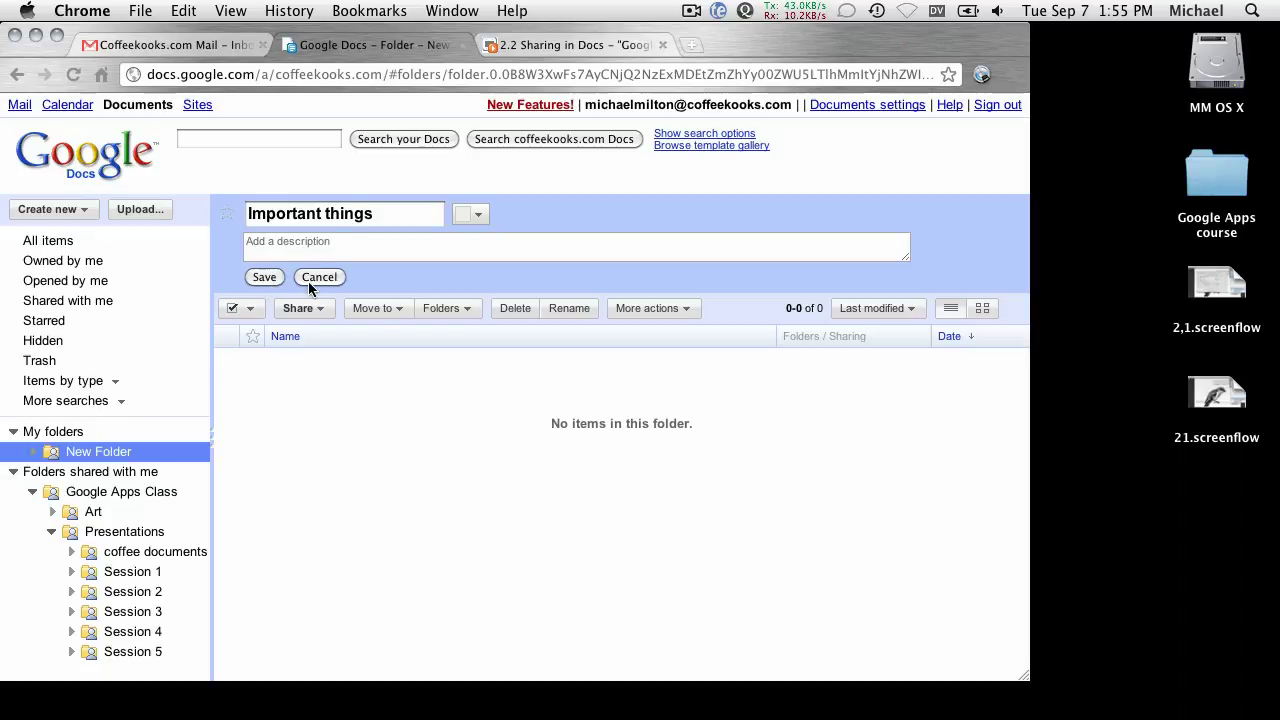
Save the Important things folder name, then open and close its sharing settings.
{"action": "left_click", "coordinate": [264, 277]}
{"action": "left_click", "coordinate": [538, 212]}
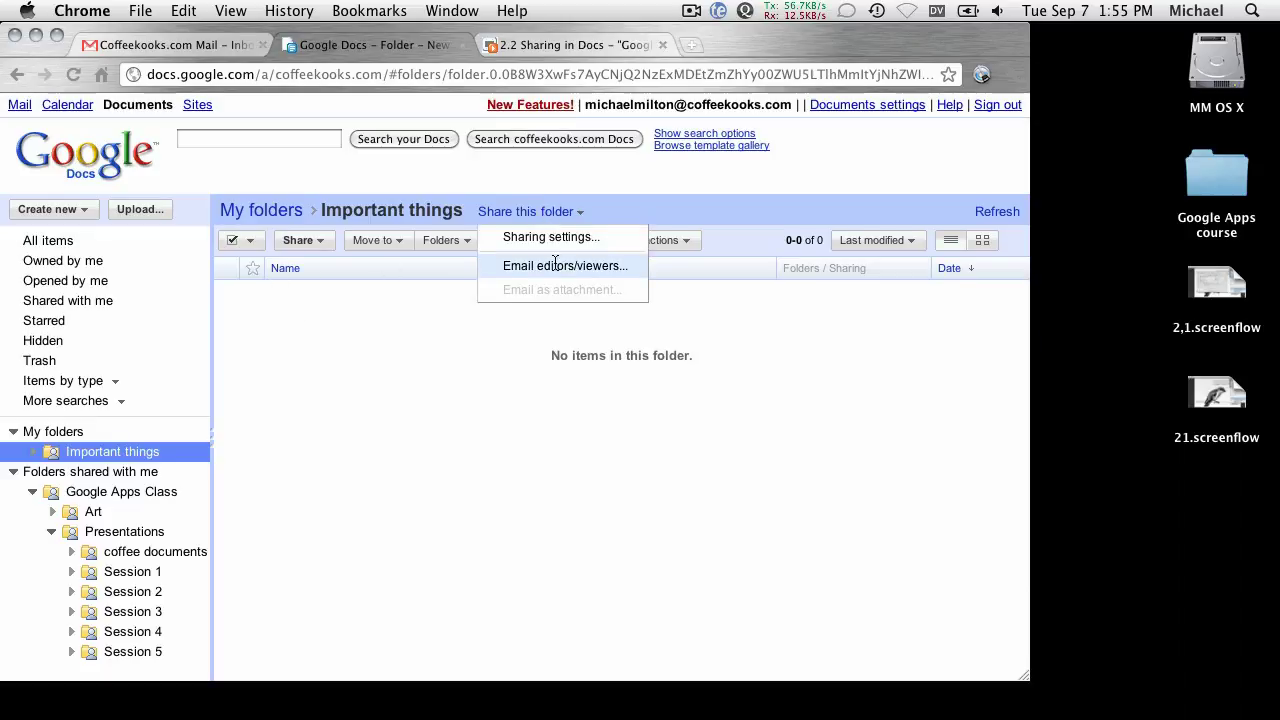
{"action": "left_click", "coordinate": [524, 240]}
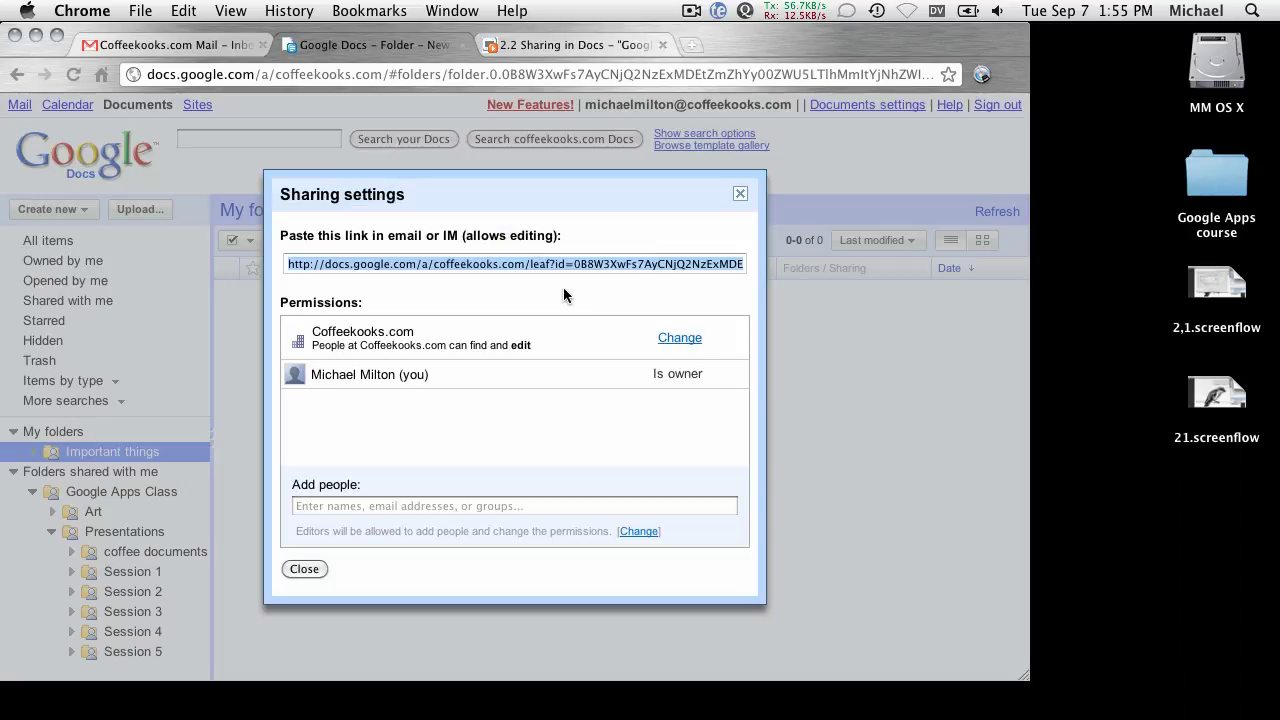
{"action": "left_click", "coordinate": [518, 263]}
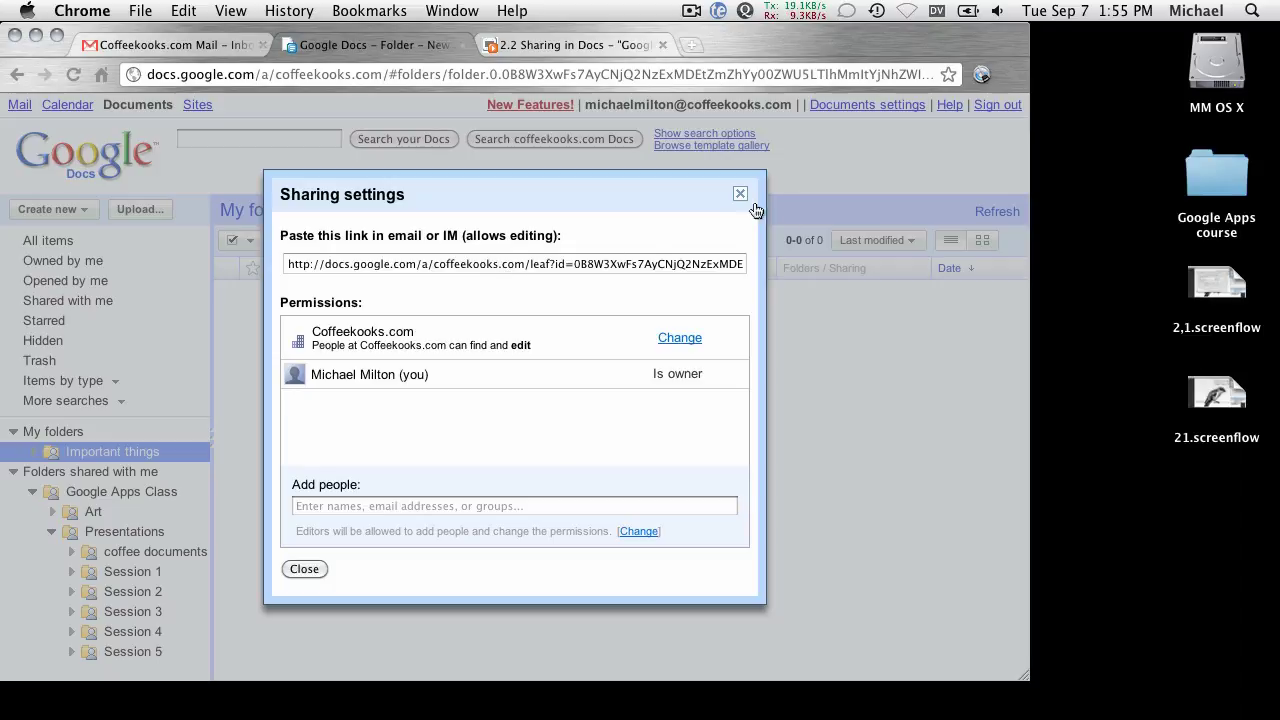
{"action": "left_click", "coordinate": [740, 194]}
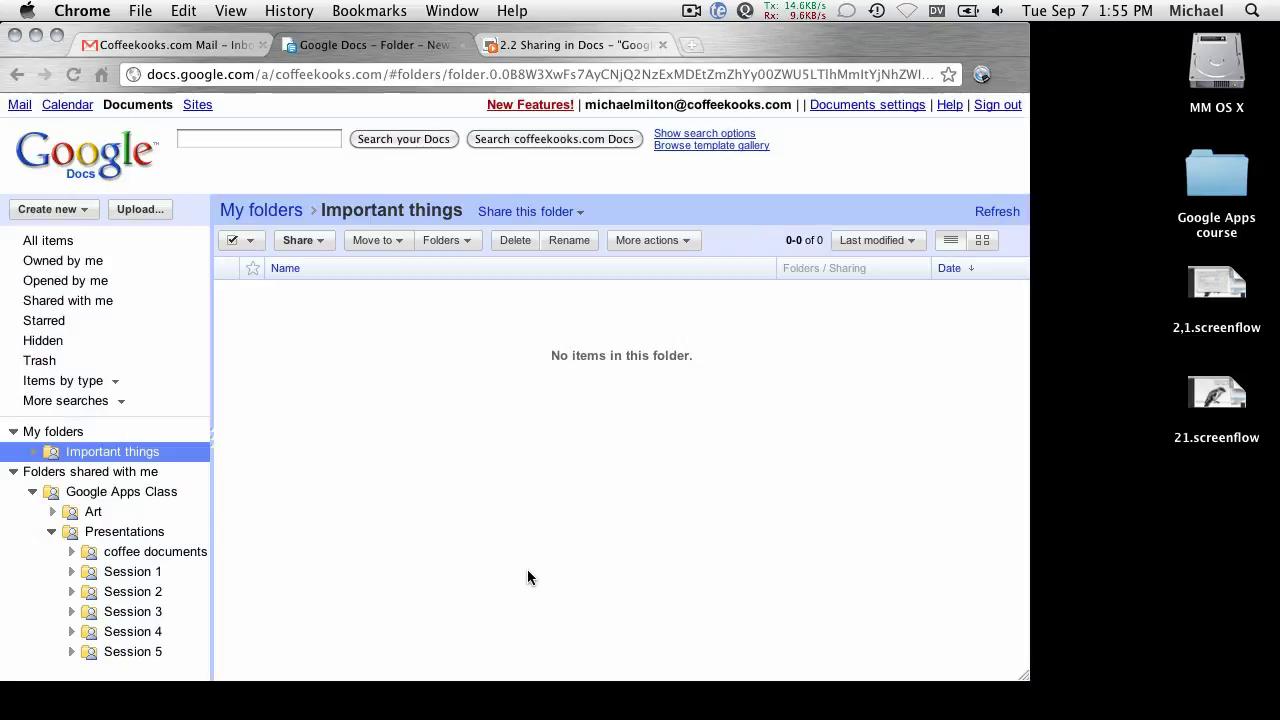
Reopen the folder's sharing settings once more and close them again.
{"action": "left_click", "coordinate": [524, 212]}
{"action": "left_click", "coordinate": [550, 236]}
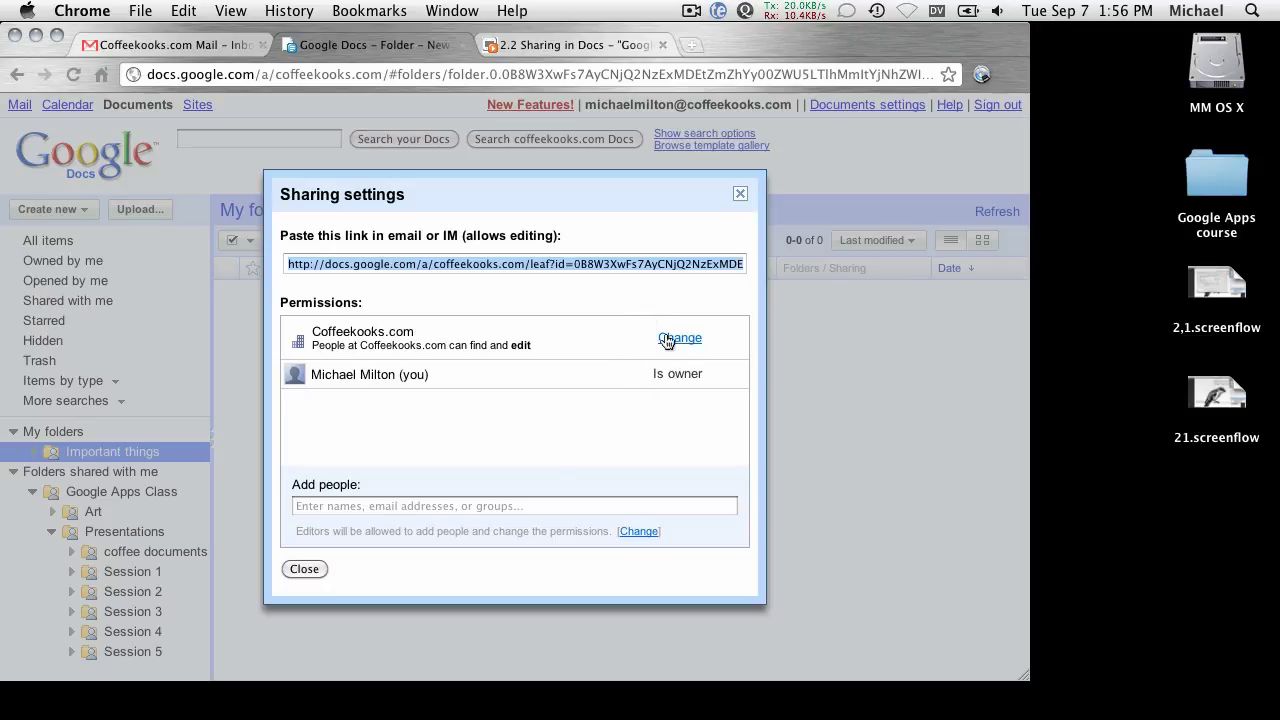
{"action": "left_click", "coordinate": [683, 300]}
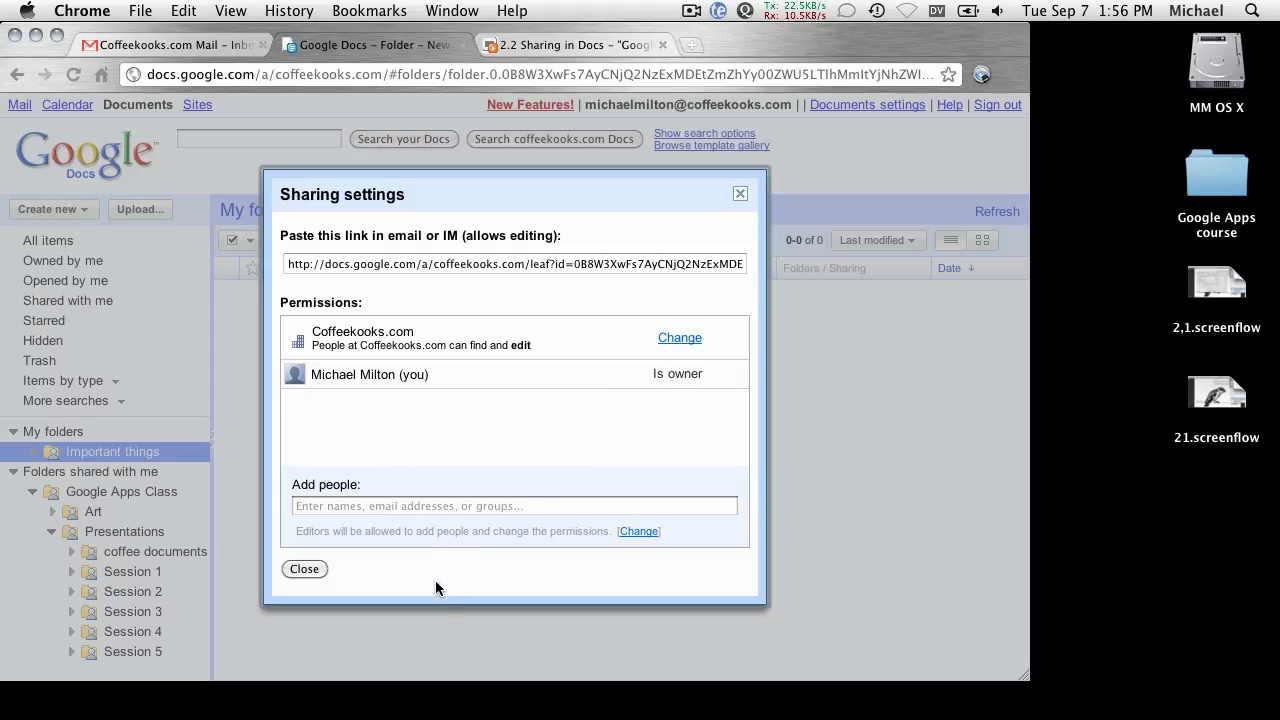
{"action": "left_click", "coordinate": [306, 573]}
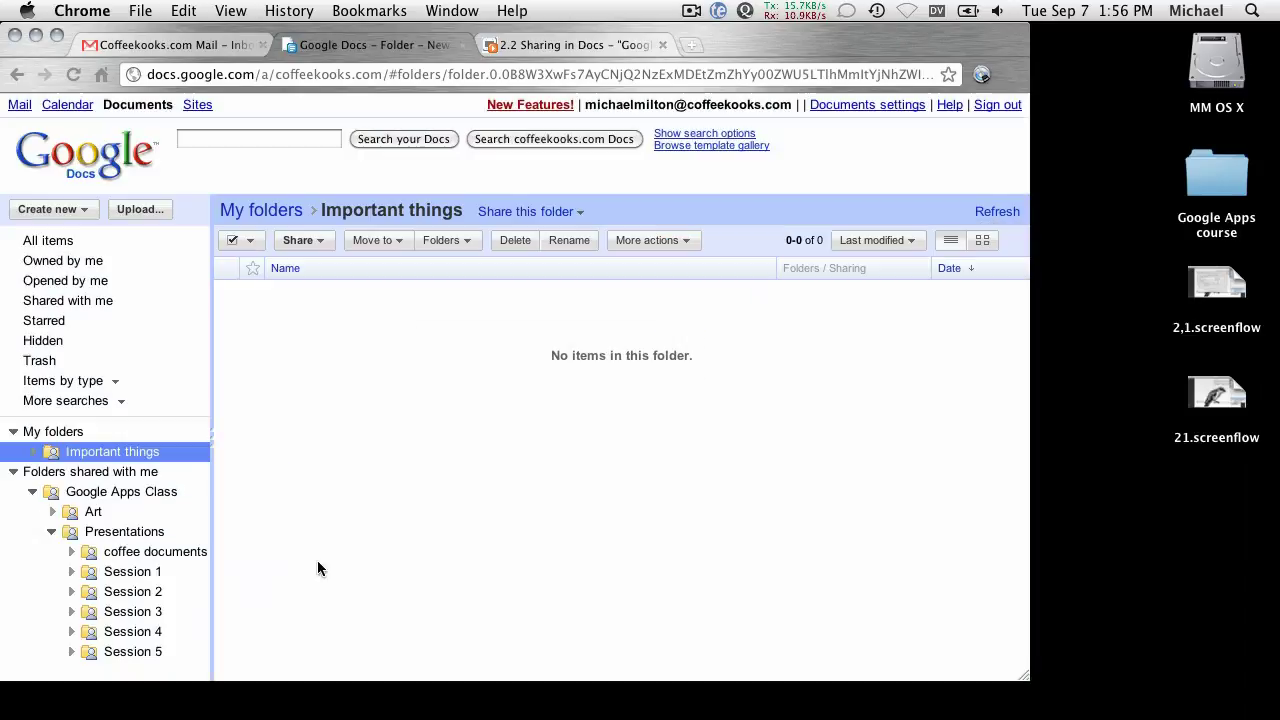
Remove one named editor from My funky spreadsheet's sharing settings and save the change.
{"action": "left_click", "coordinate": [52, 242]}
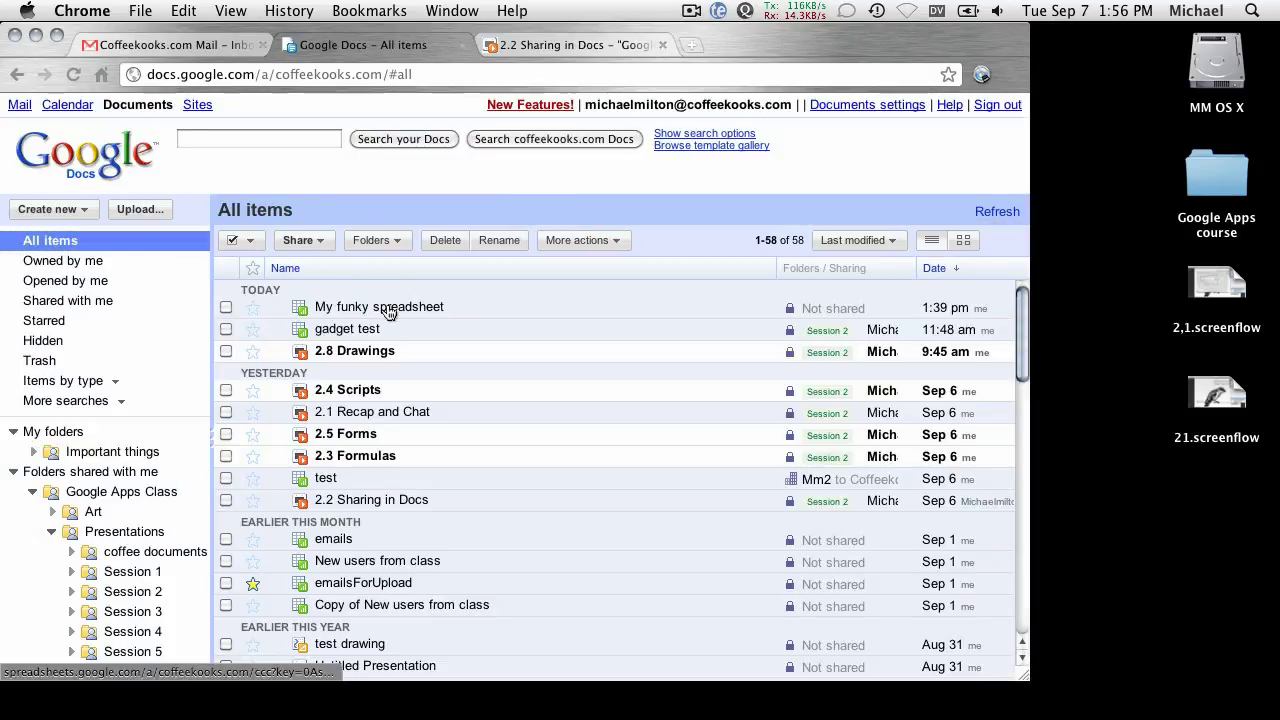
{"action": "left_click", "coordinate": [226, 308]}
{"action": "left_click", "coordinate": [302, 240]}
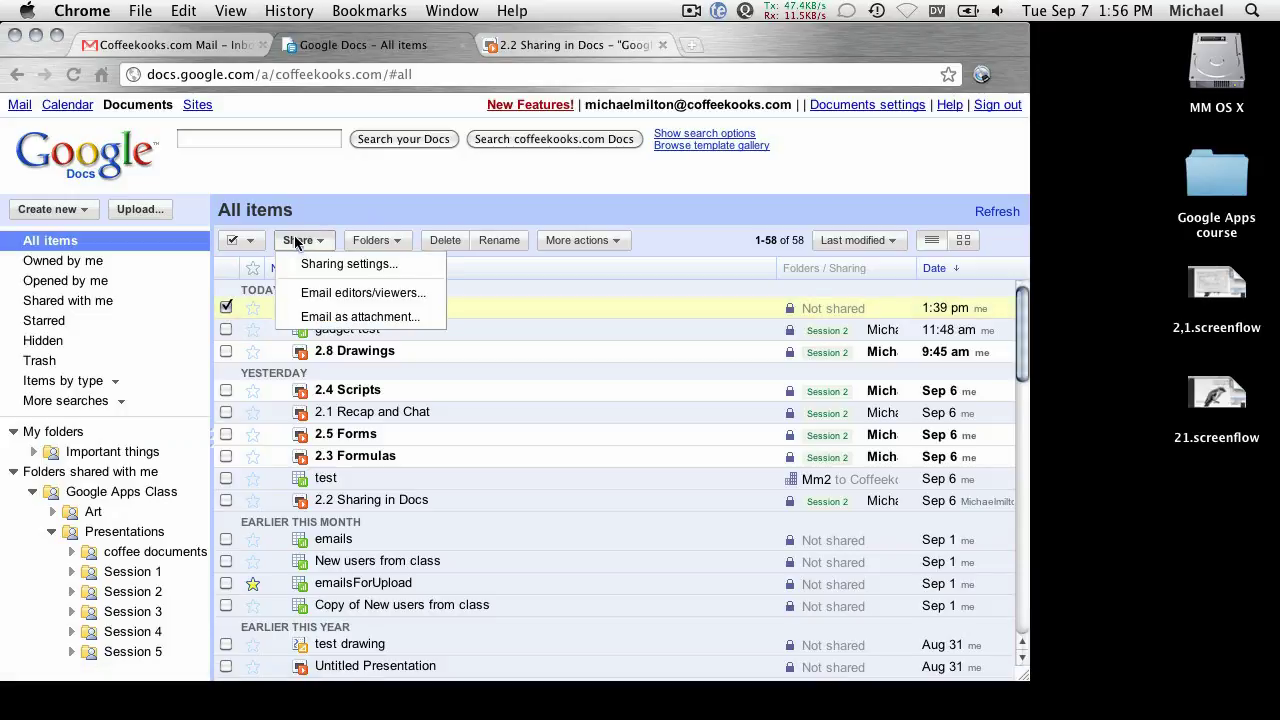
{"action": "left_click", "coordinate": [321, 264]}
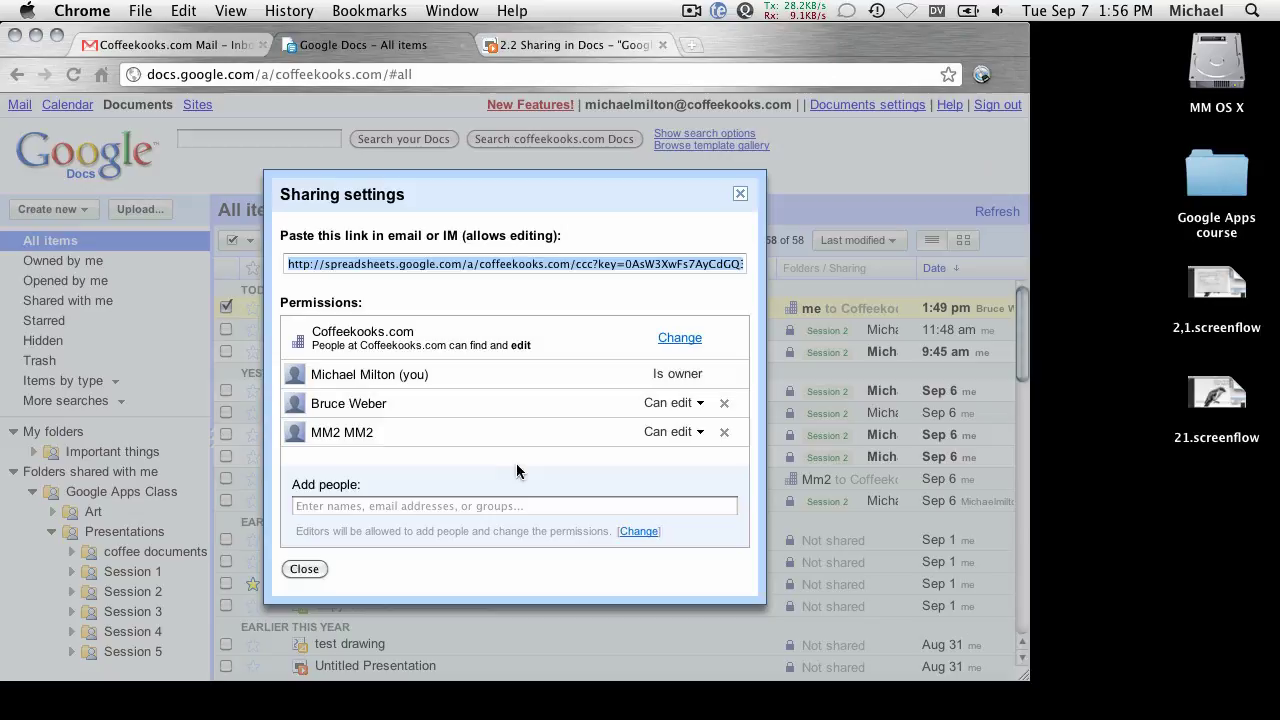
{"action": "left_click", "coordinate": [724, 402]}
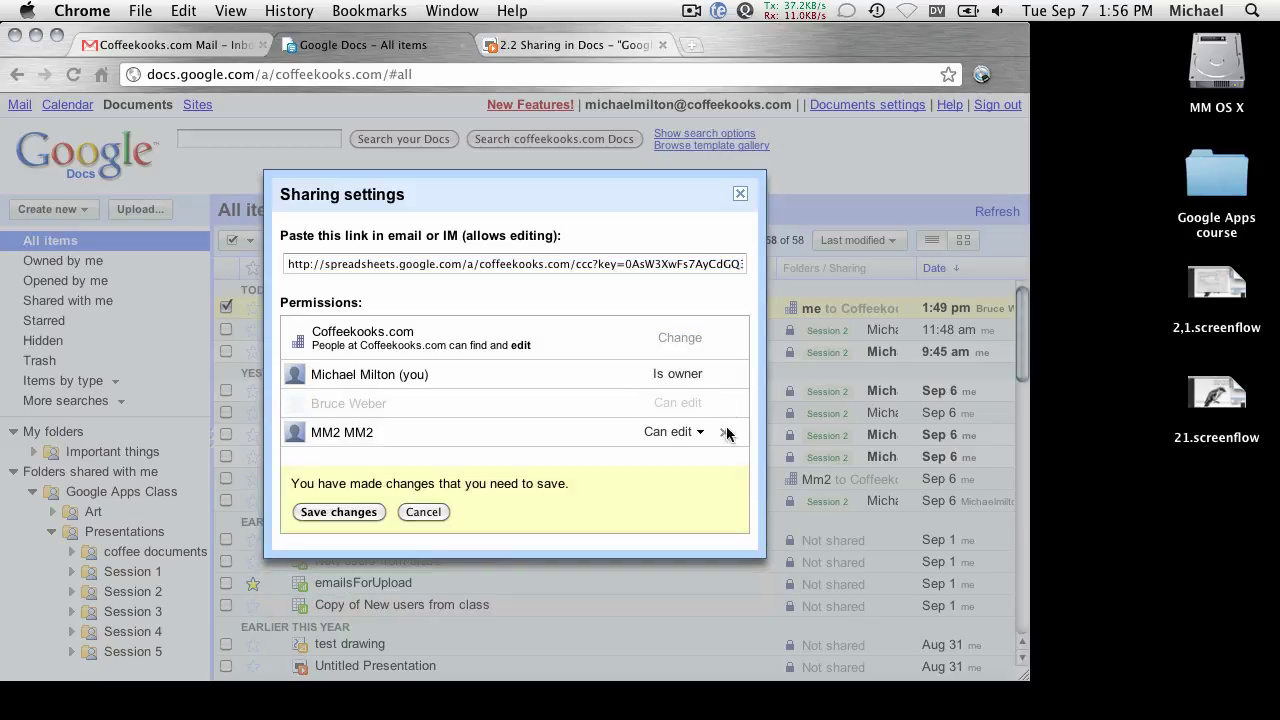
{"action": "left_click", "coordinate": [340, 512]}
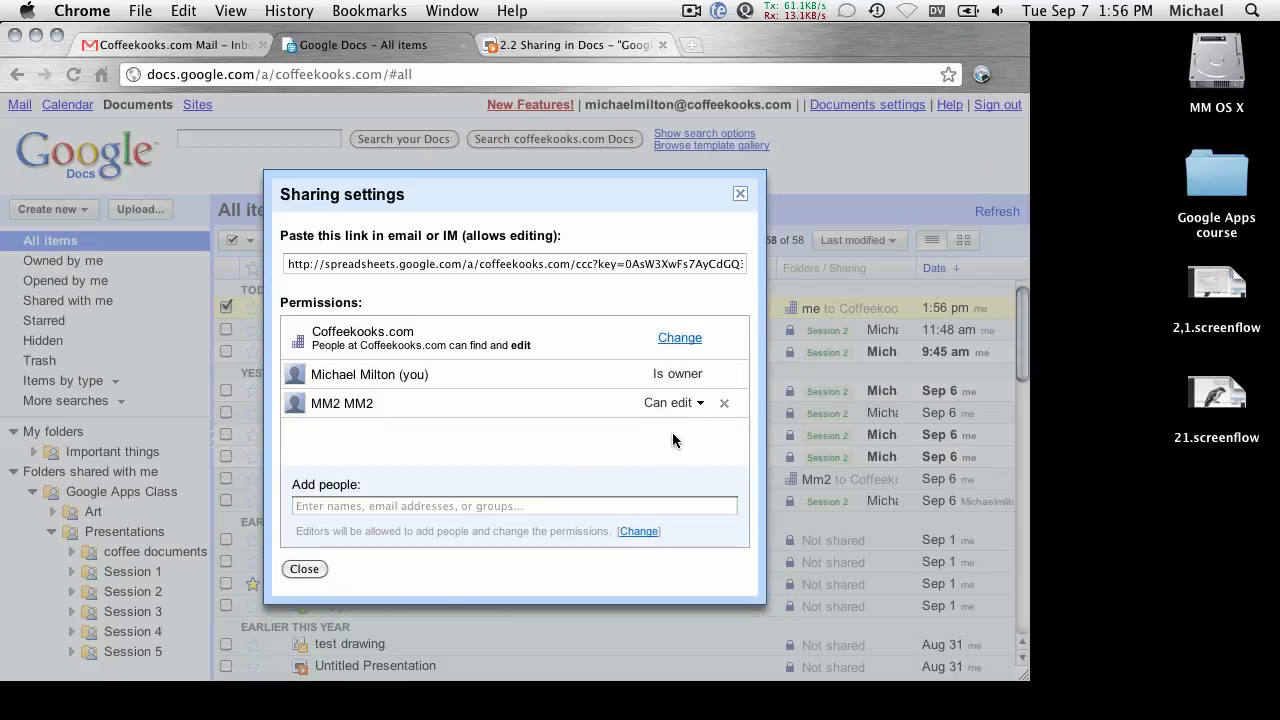
Change My funky spreadsheet's visibility to Anyone with the link, with editing allowed, and save.
{"action": "left_click", "coordinate": [679, 338]}
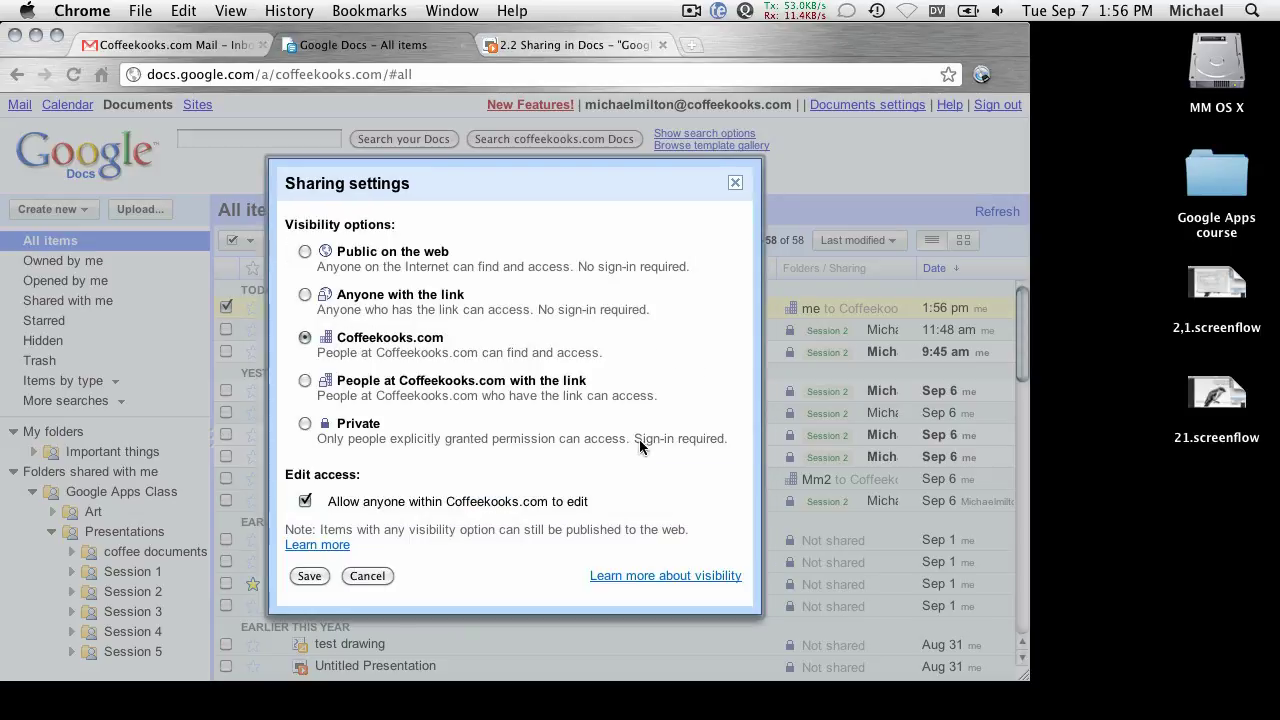
{"action": "left_click", "coordinate": [305, 295]}
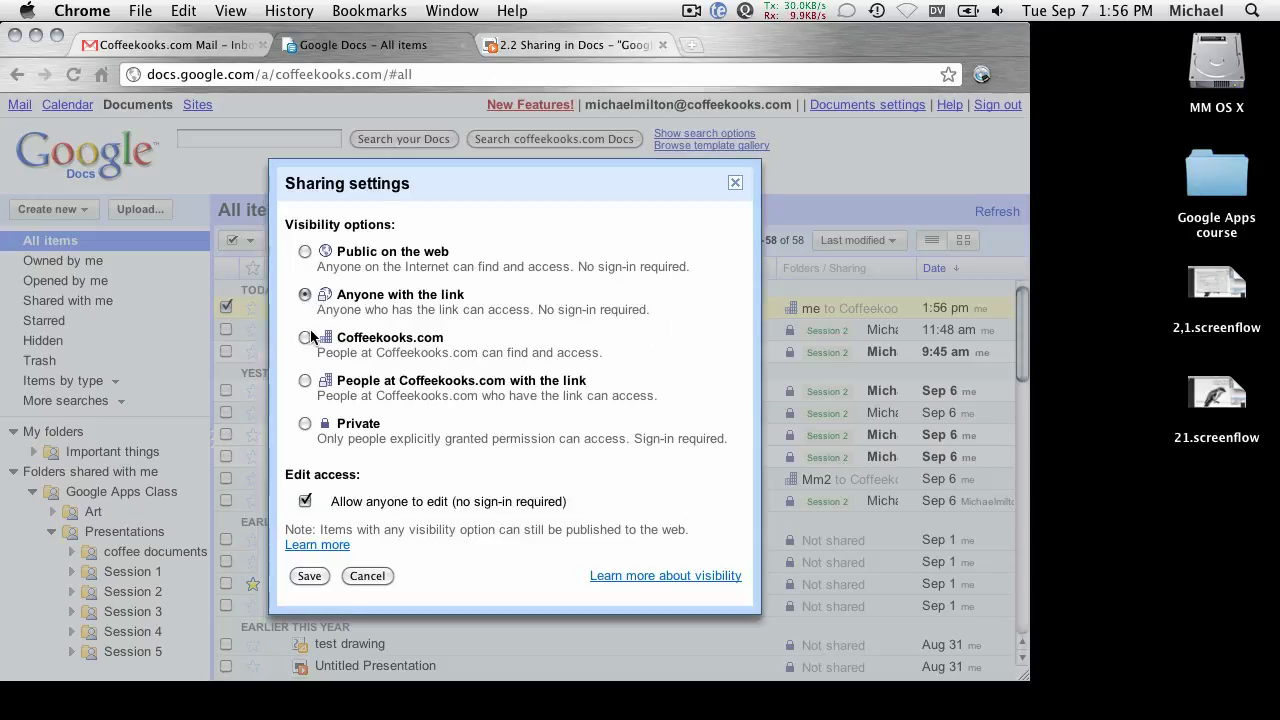
{"action": "left_click", "coordinate": [309, 576]}
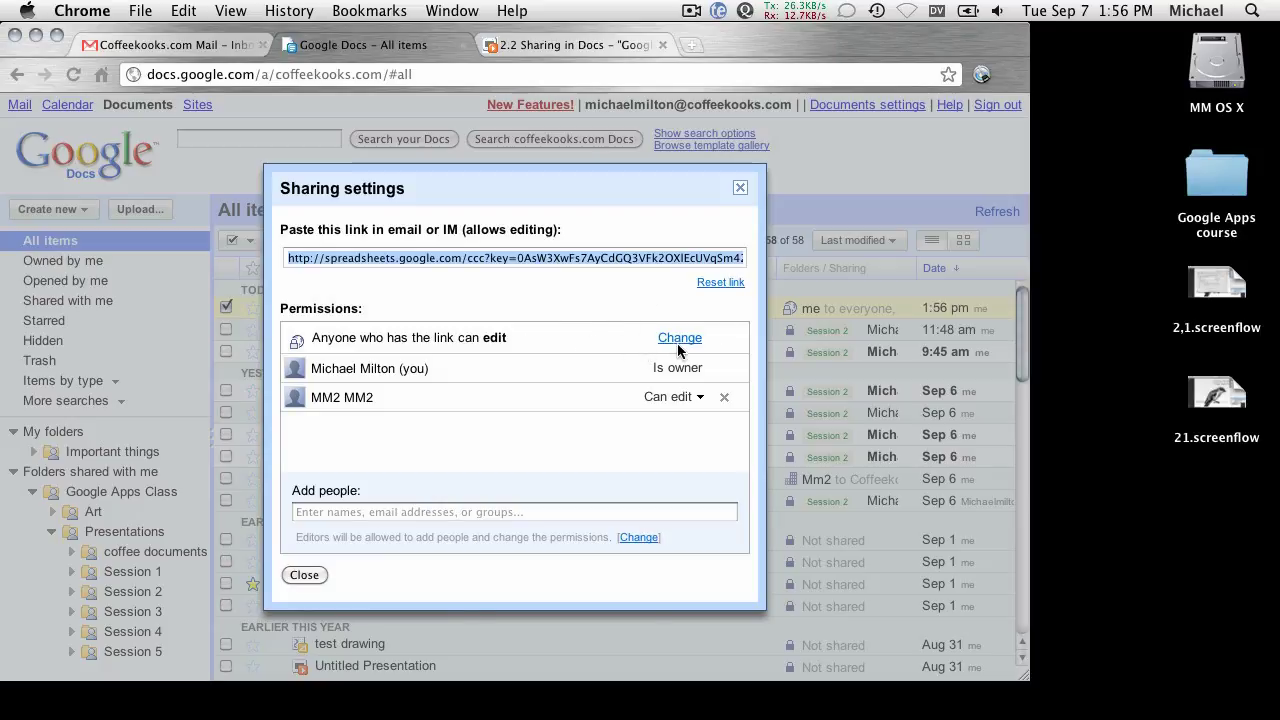
Recheck the Anyone with the link visibility setting, then request a reset of the sharing link.
{"action": "left_click", "coordinate": [679, 339]}
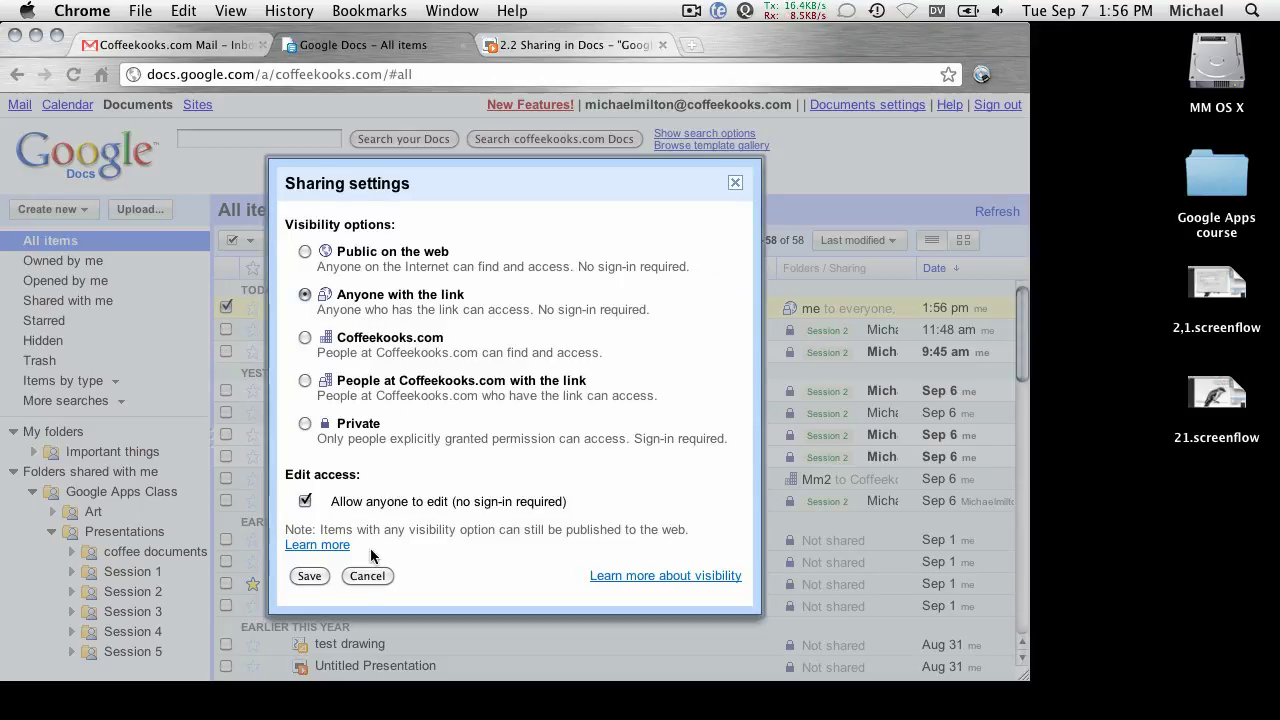
{"action": "left_click", "coordinate": [310, 576]}
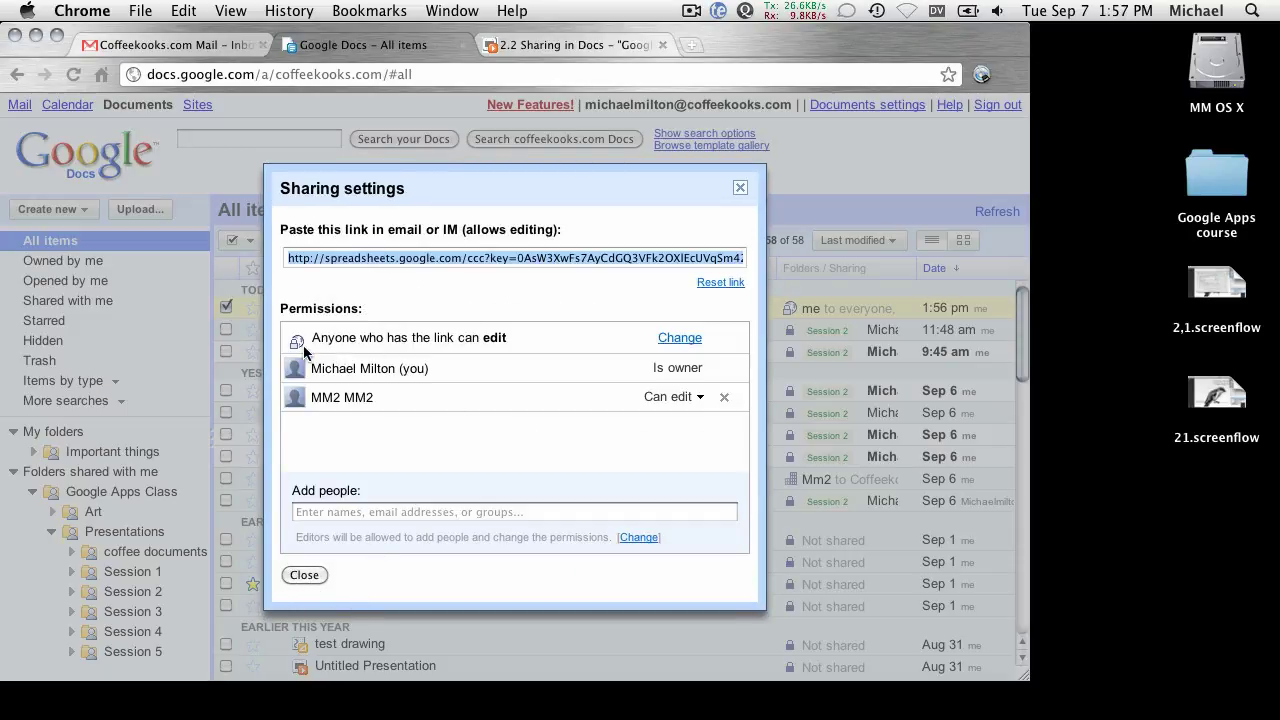
{"action": "left_click", "coordinate": [718, 284]}
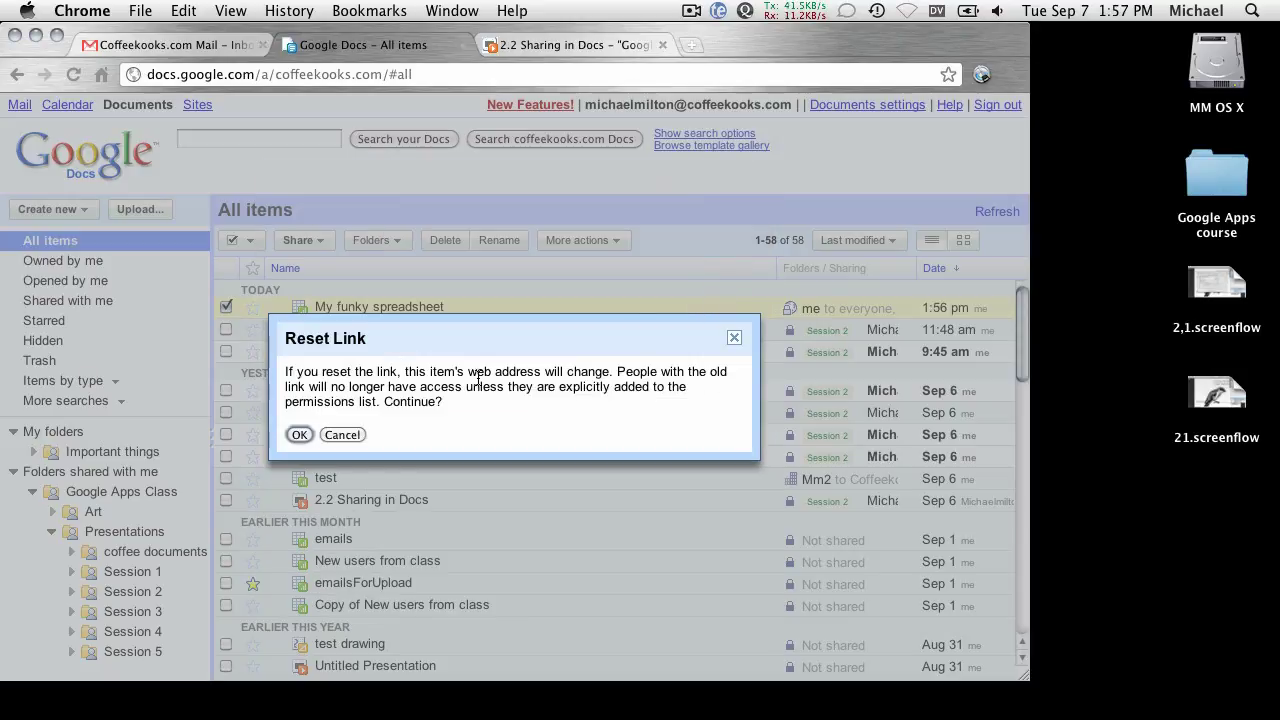
Confirm the link reset with OK and select the new sharing URL.
{"action": "left_click", "coordinate": [299, 434]}
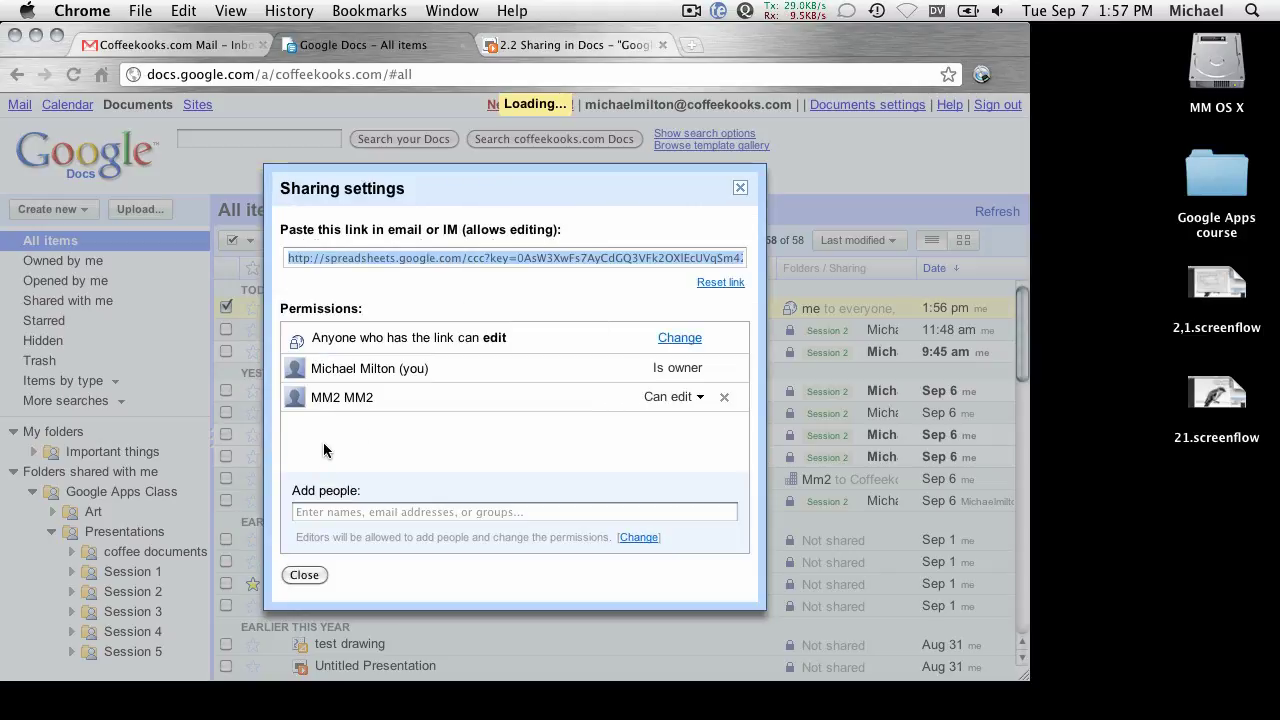
{"action": "left_click", "coordinate": [426, 262]}
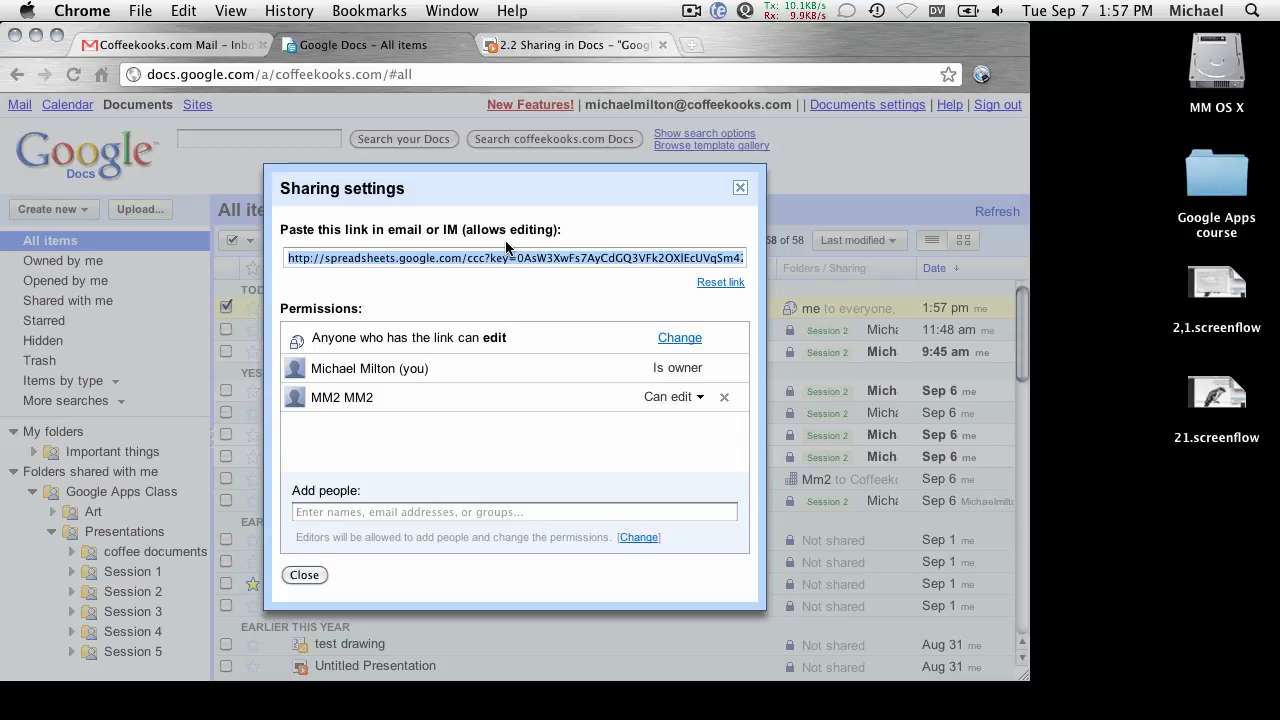
Close Sharing settings and untick My funky spreadsheet in the All items list.
{"action": "left_click", "coordinate": [305, 577]}
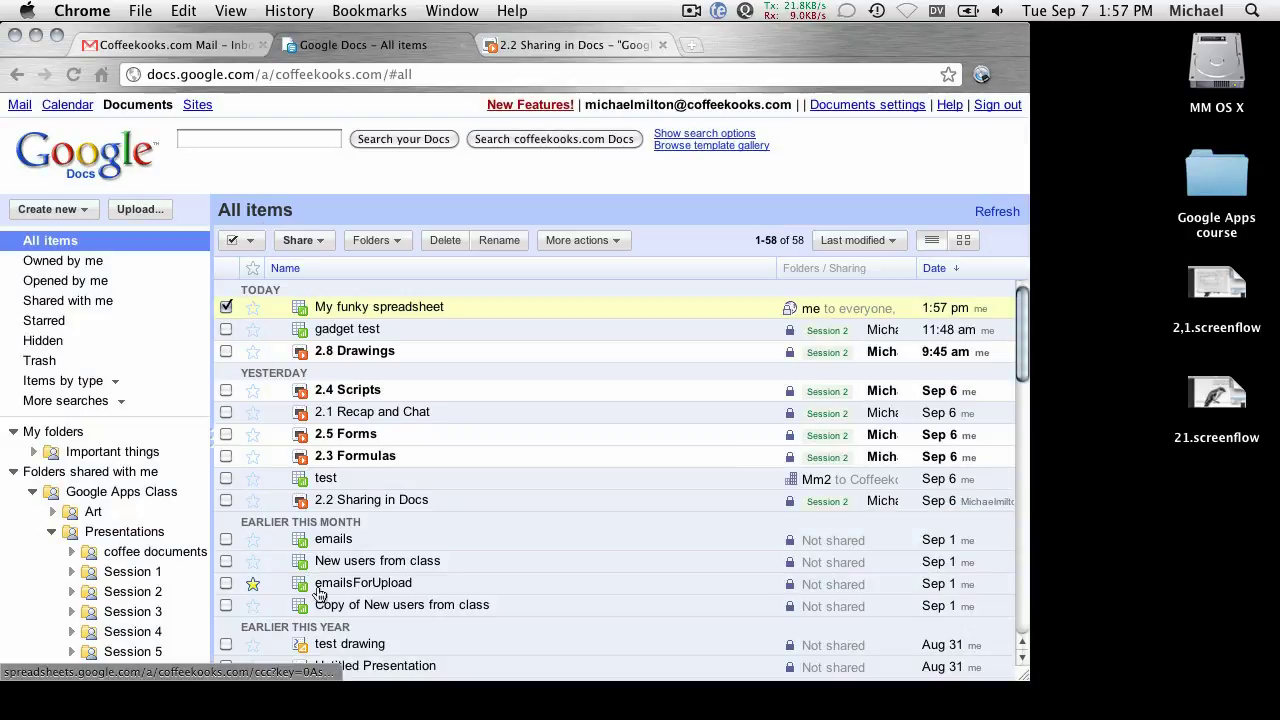
{"action": "left_click", "coordinate": [226, 306]}
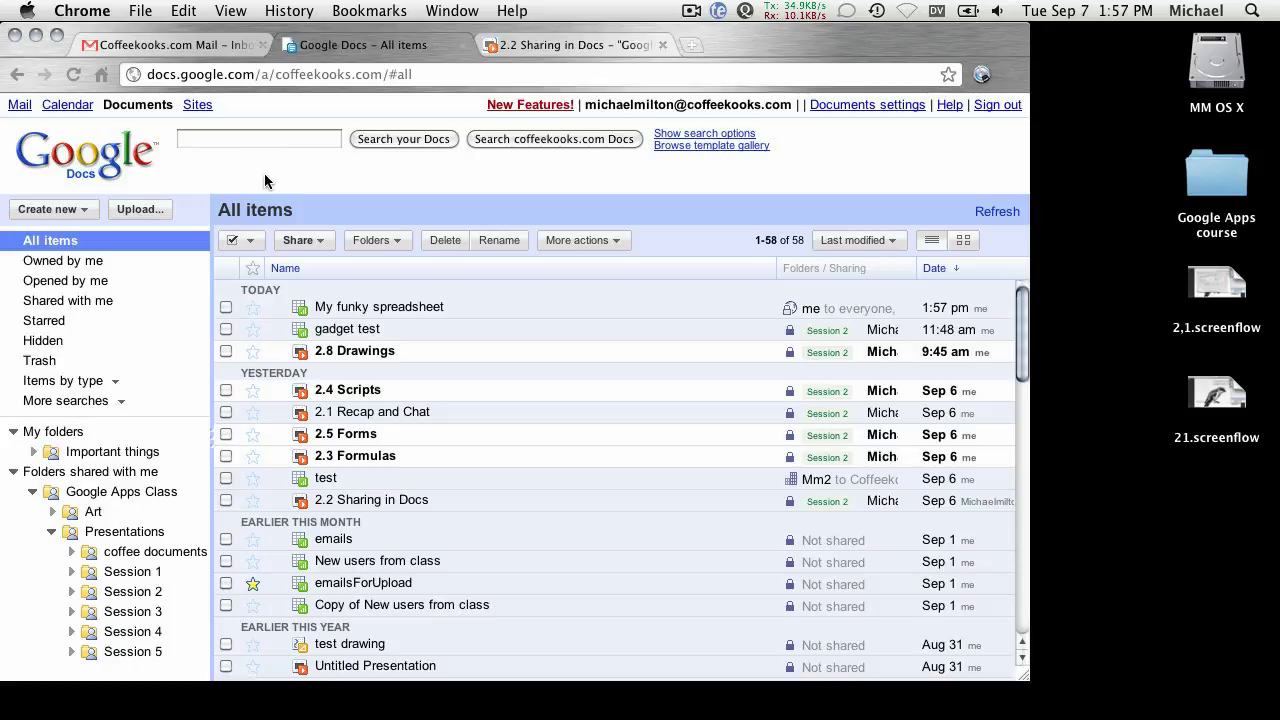